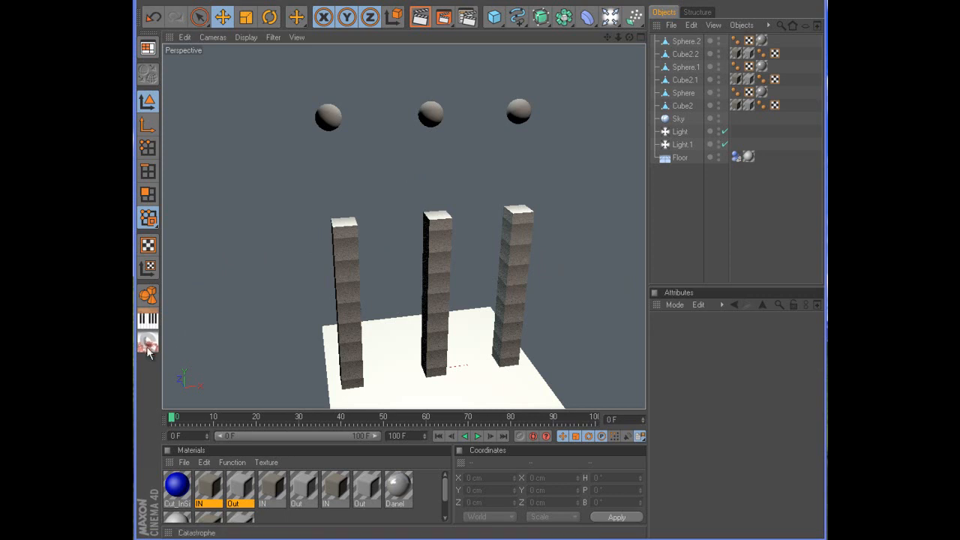
- Open the Catastrophe plugin and bring up its Auto break settings
{"action": "left_click", "coordinate": [148, 344]}
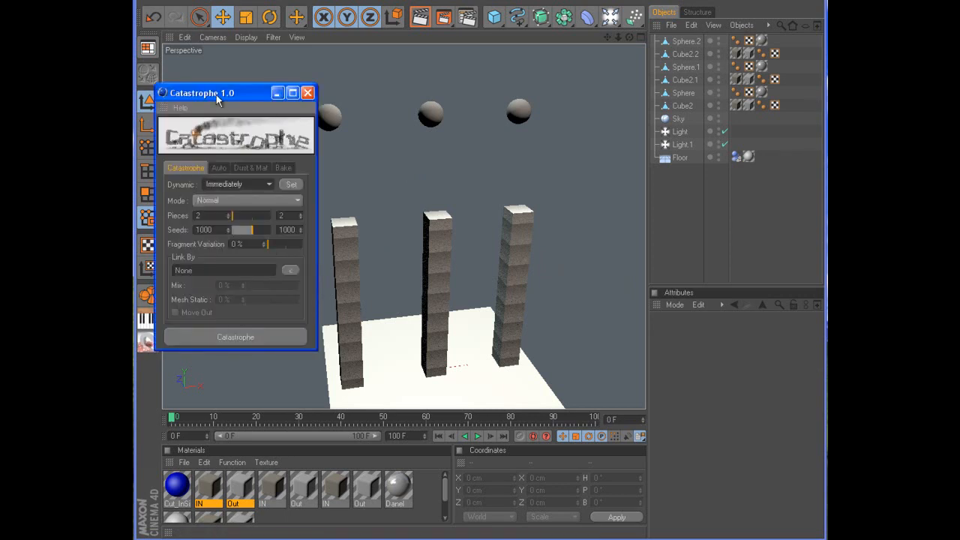
{"action": "left_click_drag", "start_coordinate": [216, 94], "coordinate": [225, 72]}
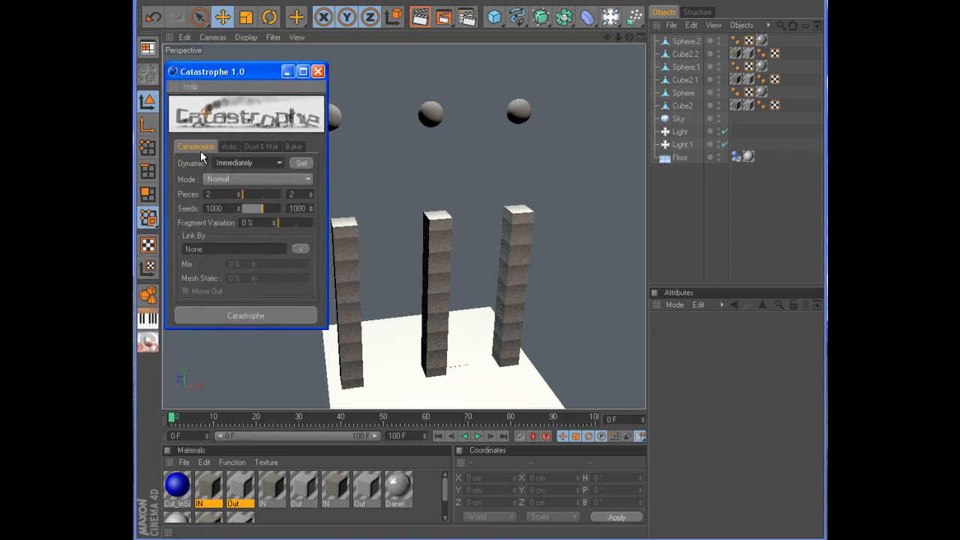
{"action": "left_click", "coordinate": [226, 149]}
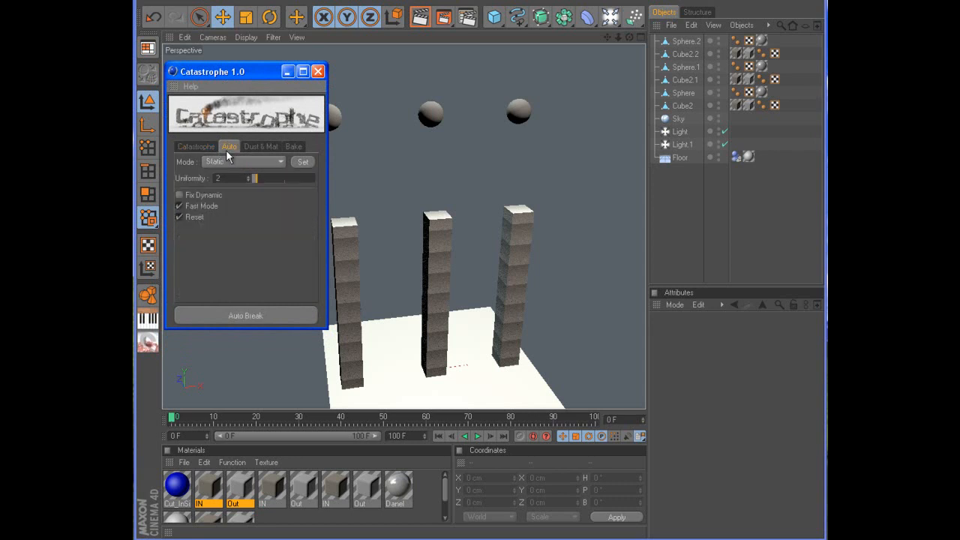
{"action": "left_click", "coordinate": [206, 149]}
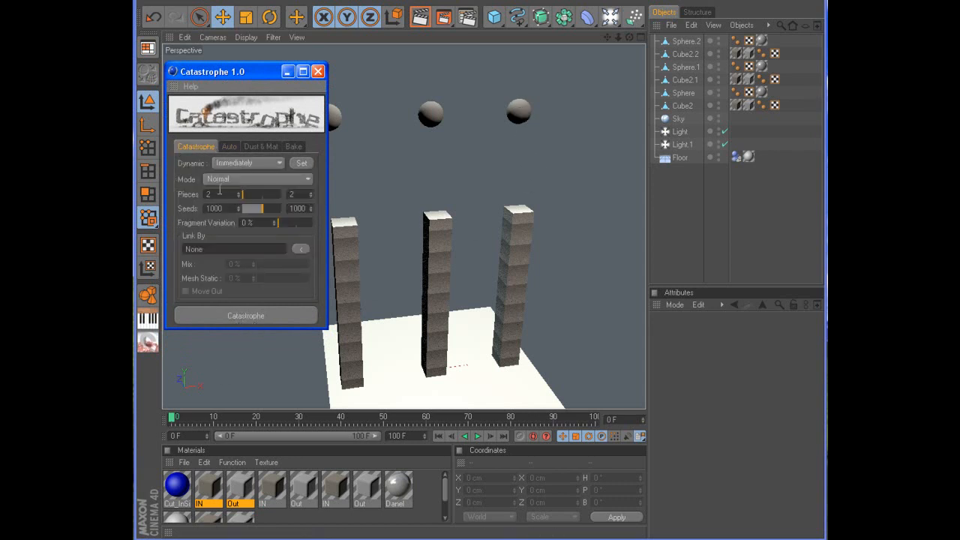
{"action": "left_click", "coordinate": [228, 149]}
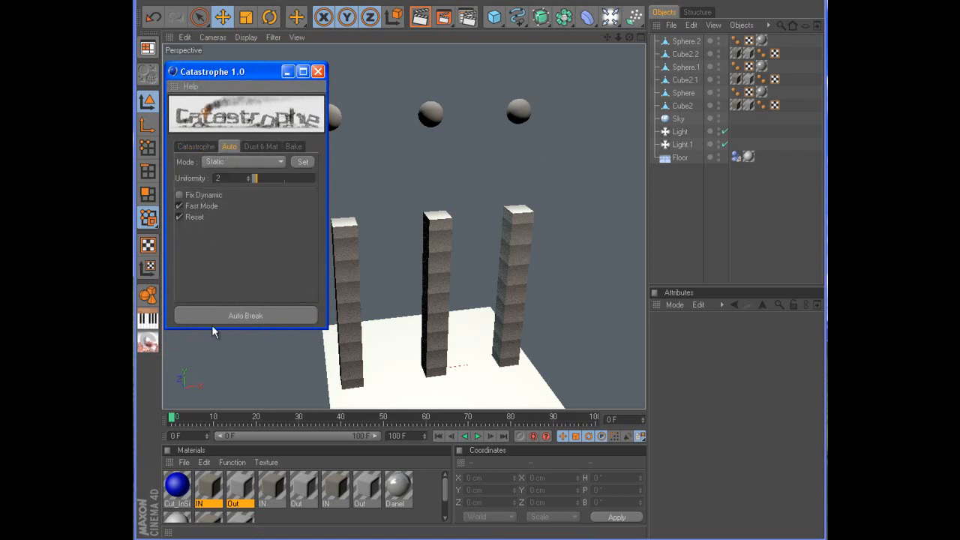
- Make the three spheres dynamic with the Immediately option and briefly play the simulation
{"action": "left_click_drag", "start_coordinate": [607, 37], "coordinate": [449, 245]}
{"action": "scroll", "coordinate": [386, 198], "scroll_direction": "up", "scroll_amount": 2}
{"action": "scroll", "coordinate": [386, 199], "scroll_direction": "down", "scroll_amount": 1}
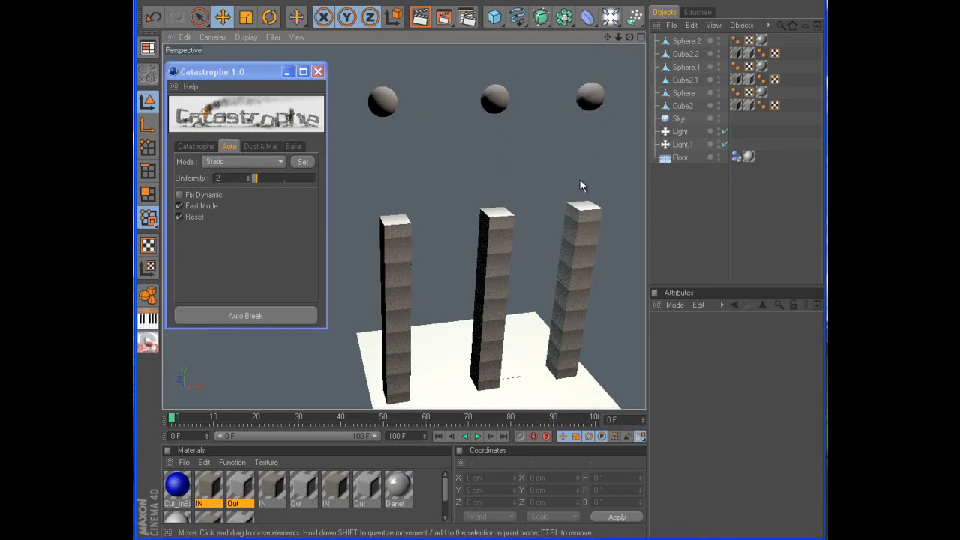
{"action": "left_click_drag", "start_coordinate": [579, 222], "coordinate": [526, 196], "text": "alt"}
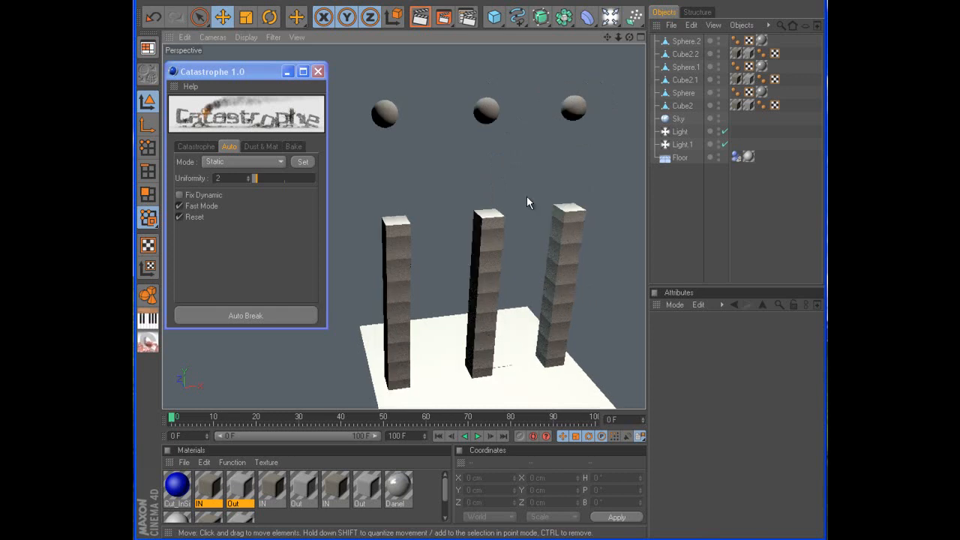
{"action": "left_click", "coordinate": [382, 114]}
{"action": "left_click", "coordinate": [487, 111], "text": "shift"}
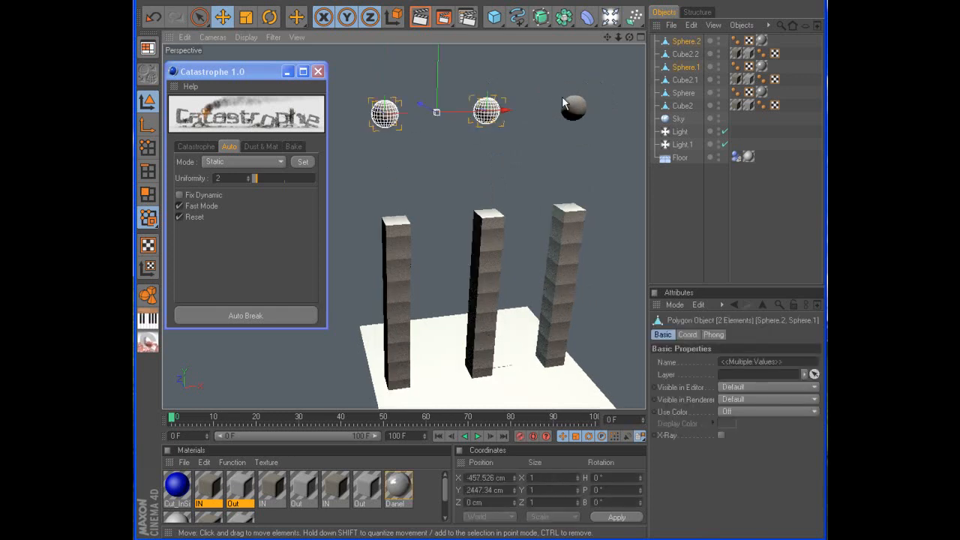
{"action": "left_click", "coordinate": [573, 108], "text": "shift"}
{"action": "left_click", "coordinate": [194, 146]}
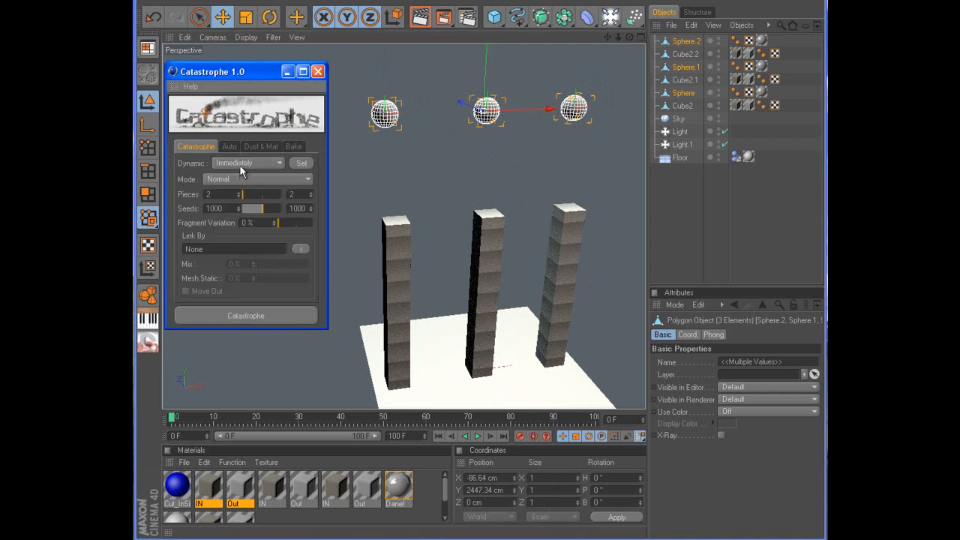
{"action": "left_click", "coordinate": [300, 163]}
{"action": "left_click", "coordinate": [477, 435]}
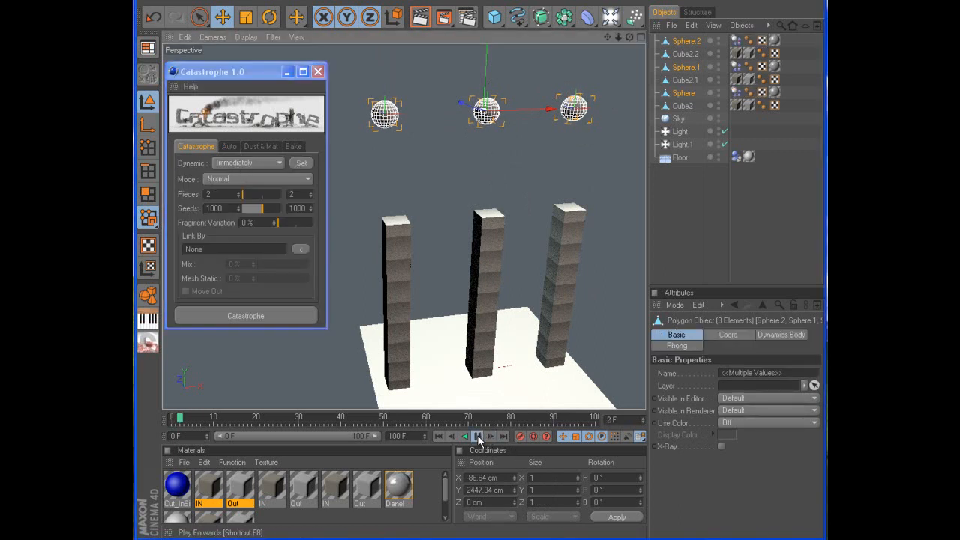
{"action": "left_click", "coordinate": [440, 436]}
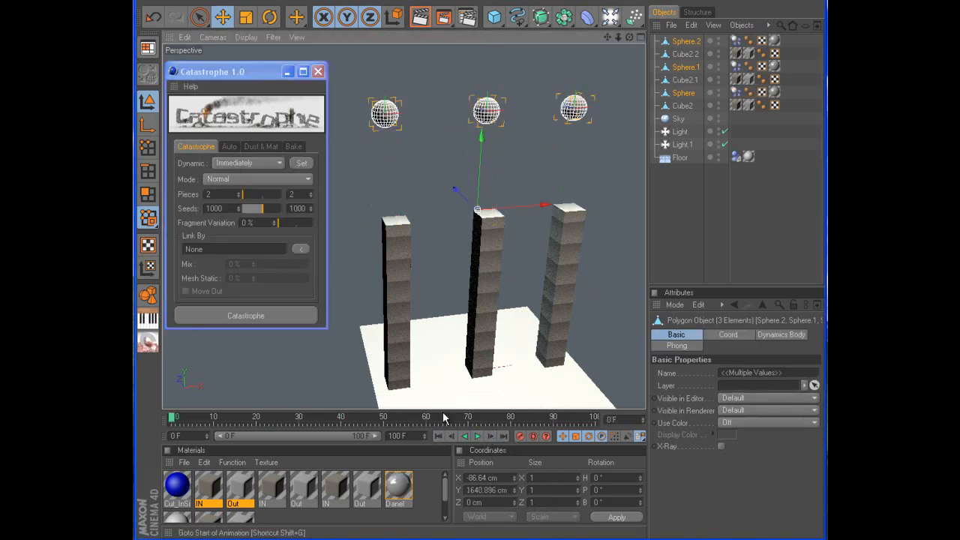
- Assign the Dynamic auto-break mode to the three spheres and inspect the tag on one of them
{"action": "left_click", "coordinate": [229, 147]}
{"action": "left_click", "coordinate": [363, 183]}
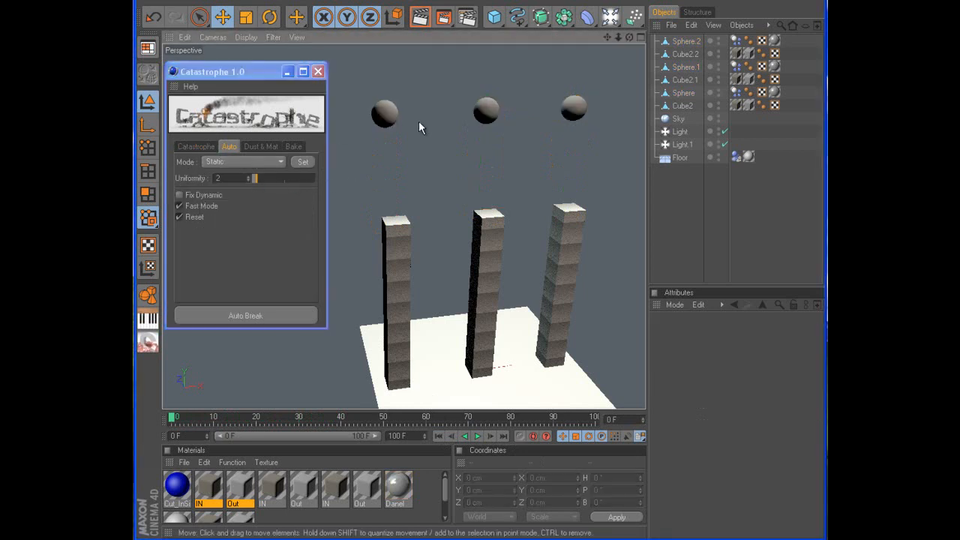
{"action": "left_click", "coordinate": [387, 114]}
{"action": "left_click", "coordinate": [486, 111], "text": "shift"}
{"action": "left_click", "coordinate": [574, 108], "text": "shift"}
{"action": "left_click", "coordinate": [233, 162]}
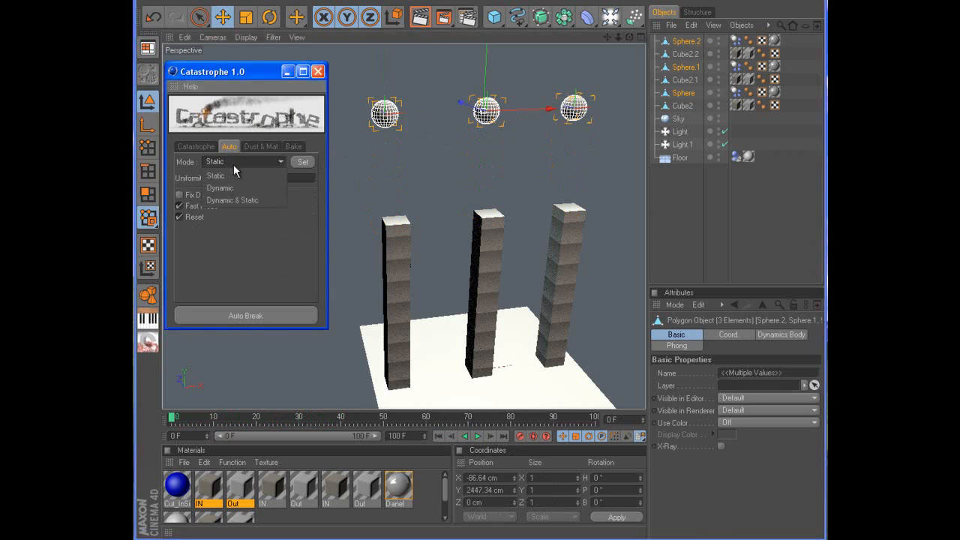
{"action": "left_click", "coordinate": [220, 188]}
{"action": "left_click", "coordinate": [303, 162]}
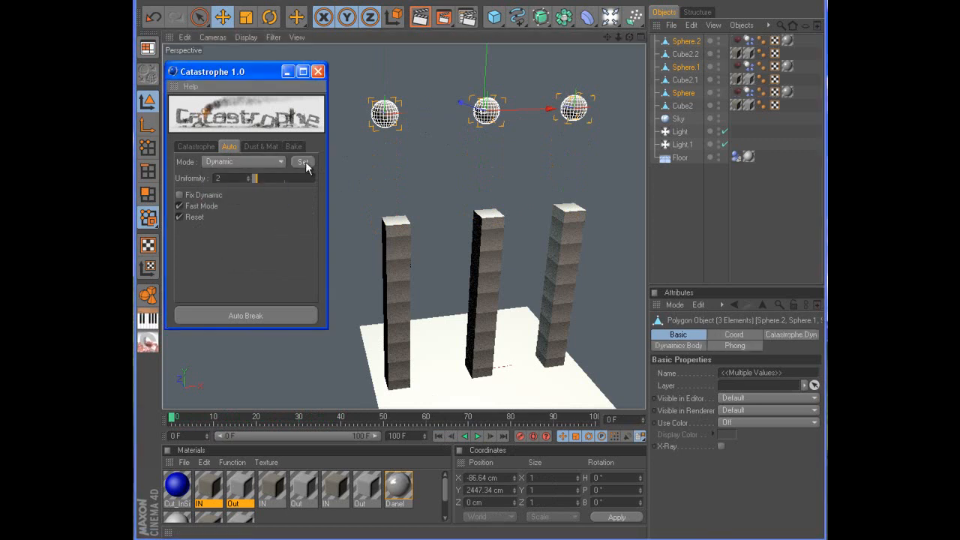
{"action": "left_click", "coordinate": [737, 41]}
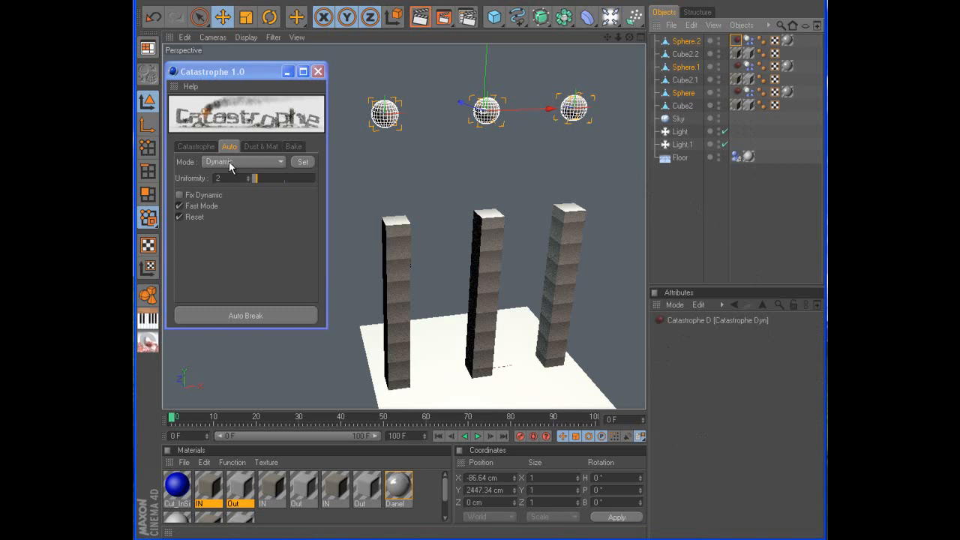
{"action": "left_click", "coordinate": [691, 196]}
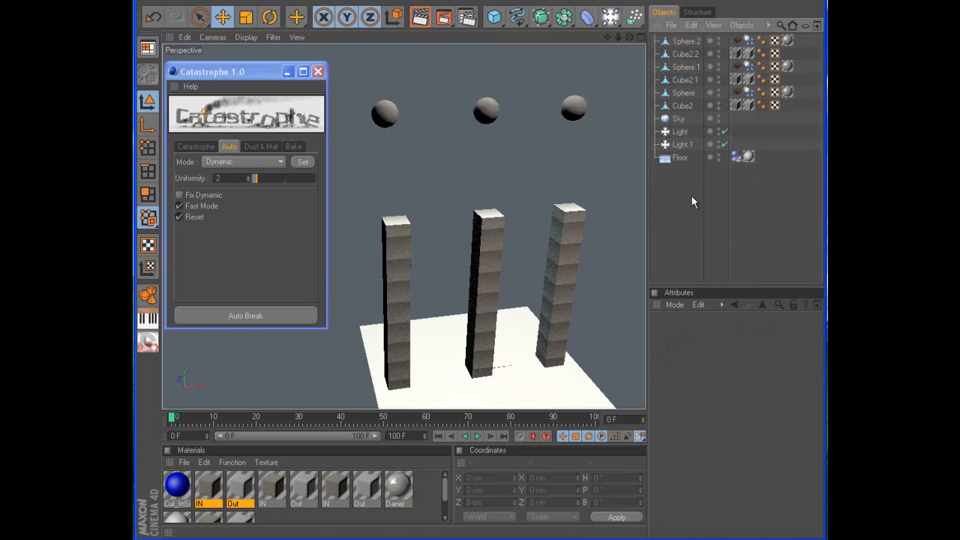
- Assign the Dynamic auto-break mode to the three columns
{"action": "left_click", "coordinate": [395, 242]}
{"action": "left_click_drag", "start_coordinate": [609, 36], "coordinate": [540, 190]}
{"action": "left_click", "coordinate": [244, 161]}
{"action": "left_click", "coordinate": [246, 187]}
{"action": "left_click", "coordinate": [246, 161]}
{"action": "left_click", "coordinate": [248, 200]}
{"action": "left_click", "coordinate": [525, 247], "text": "shift"}
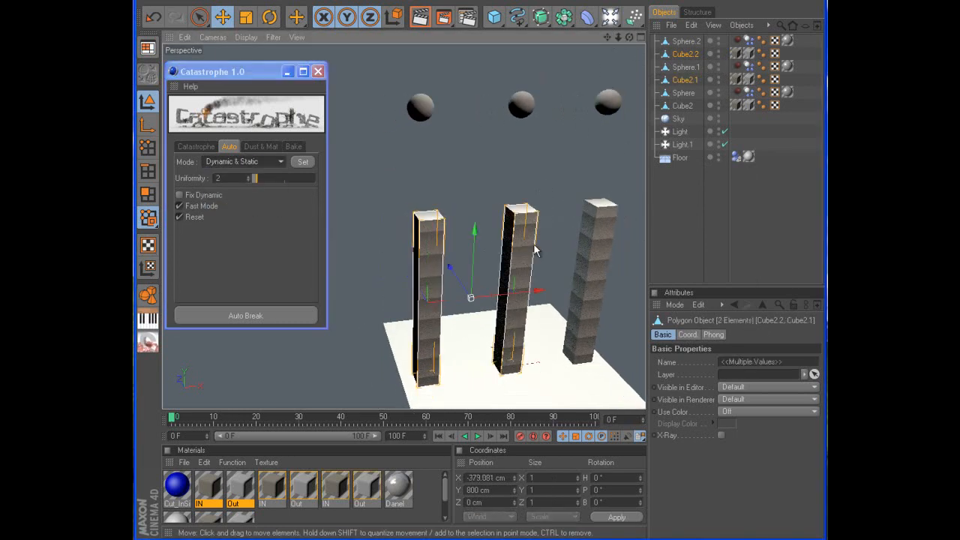
{"action": "left_click", "coordinate": [591, 240], "text": "shift"}
{"action": "left_click", "coordinate": [274, 161]}
{"action": "left_click", "coordinate": [240, 186]}
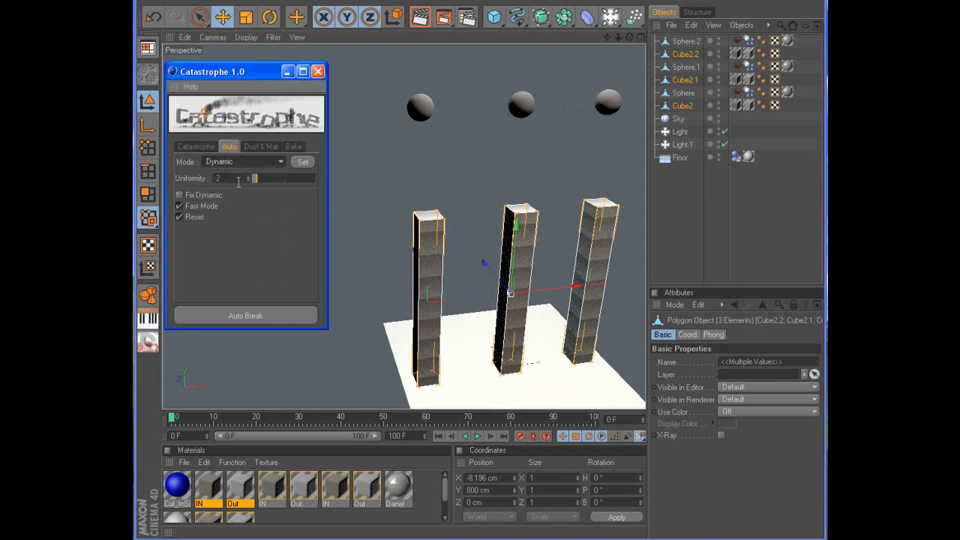
{"action": "left_click", "coordinate": [304, 163]}
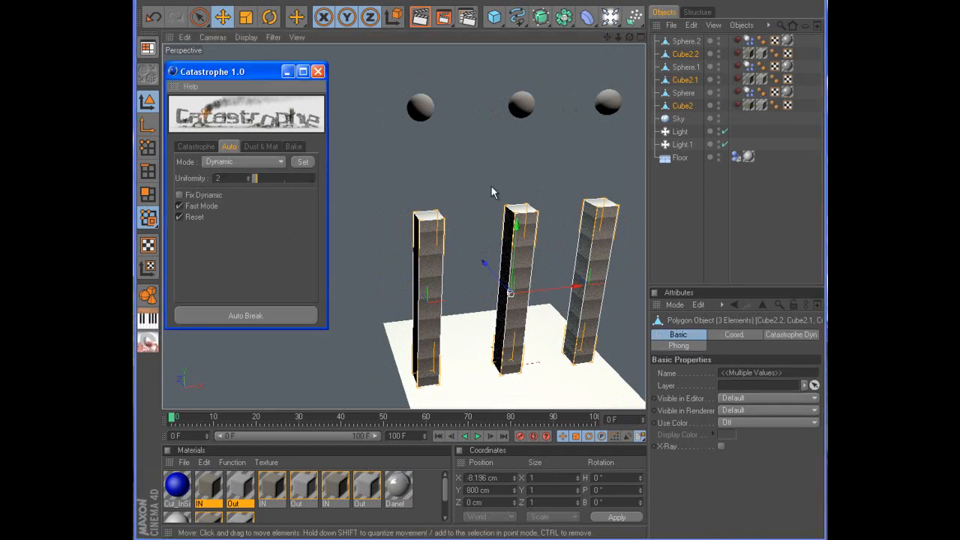
{"action": "left_click", "coordinate": [671, 221]}
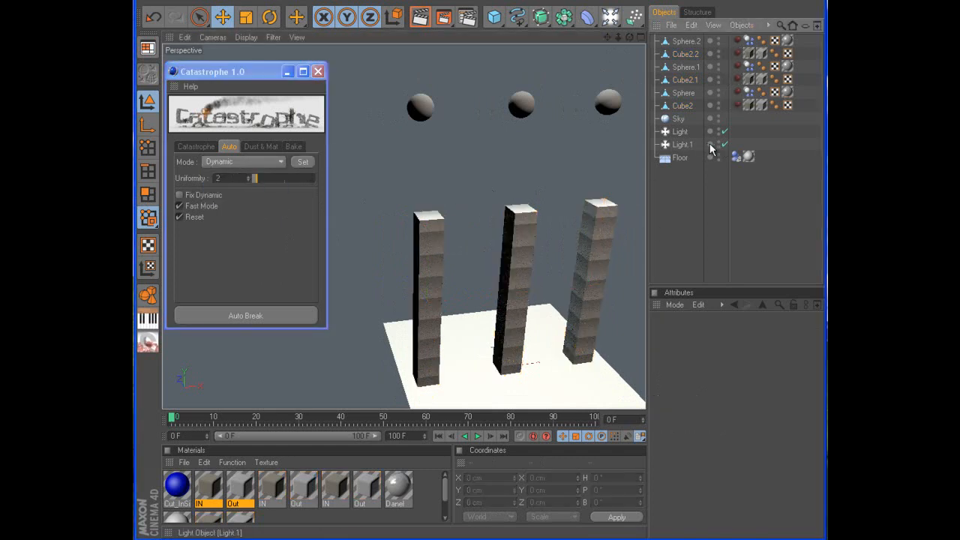
- Assign the Static auto-break mode to the three columns and show the tag settings of Cube2.2
{"action": "left_click", "coordinate": [438, 229]}
{"action": "left_click", "coordinate": [519, 227], "text": "shift"}
{"action": "left_click", "coordinate": [593, 238], "text": "shift"}
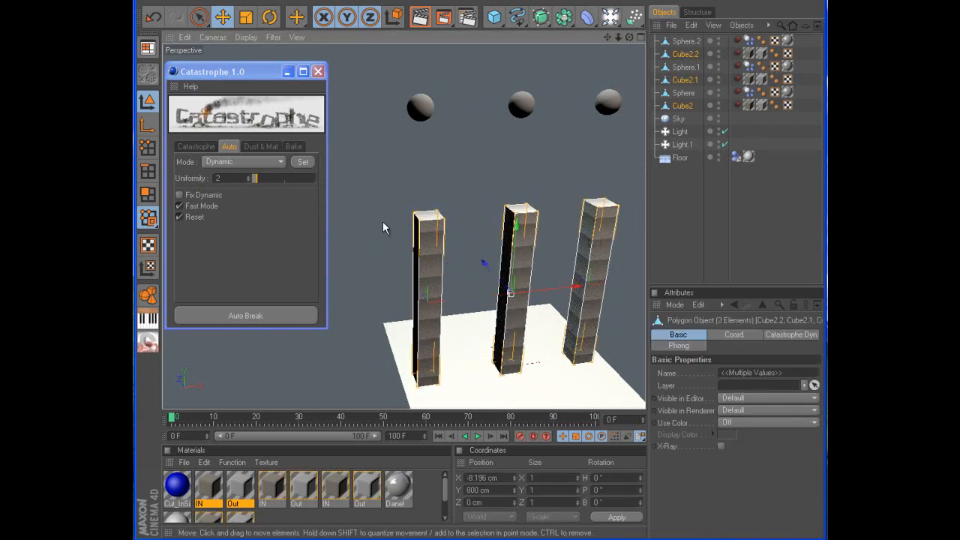
{"action": "left_click", "coordinate": [240, 162]}
{"action": "left_click", "coordinate": [237, 175]}
{"action": "left_click", "coordinate": [301, 165]}
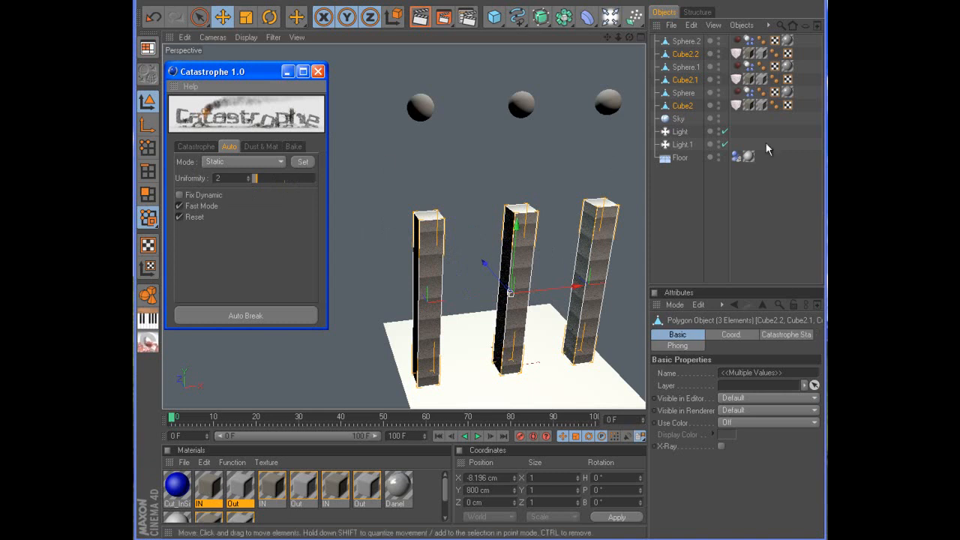
{"action": "left_click", "coordinate": [735, 55]}
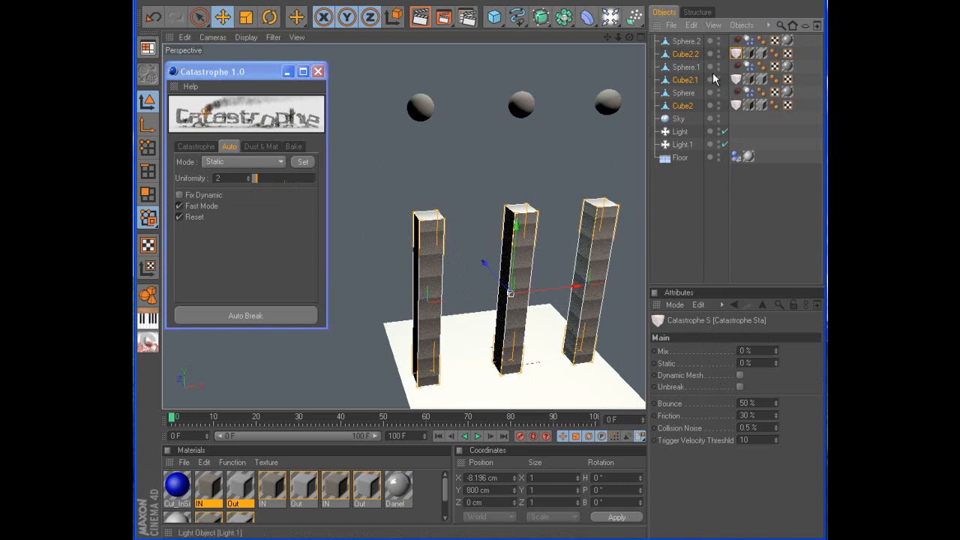
- Run Auto Break on Sphere.2 and the column beneath it, Cube2.2, with a uniformity of 2
{"action": "left_click", "coordinate": [421, 106]}
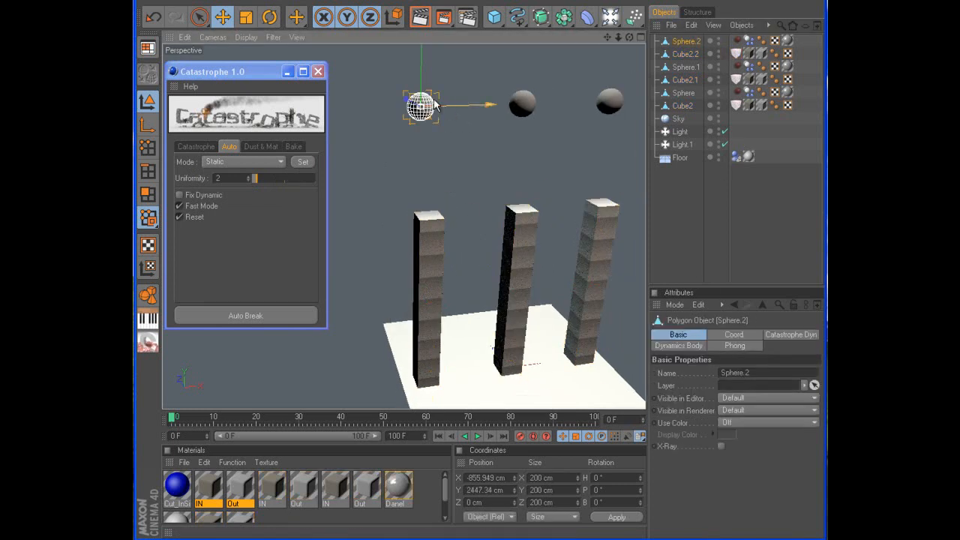
{"action": "left_click", "coordinate": [423, 223], "text": "shift"}
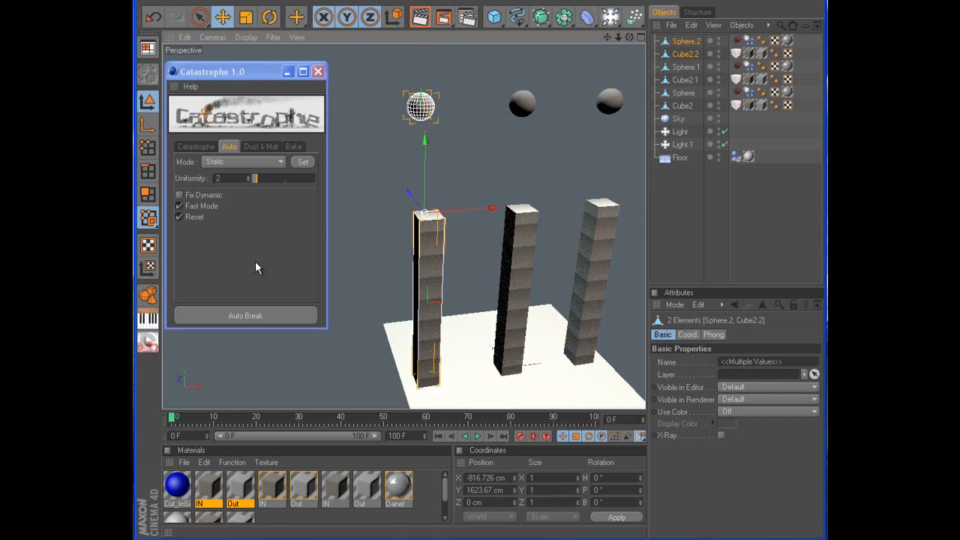
{"action": "left_click", "coordinate": [190, 147]}
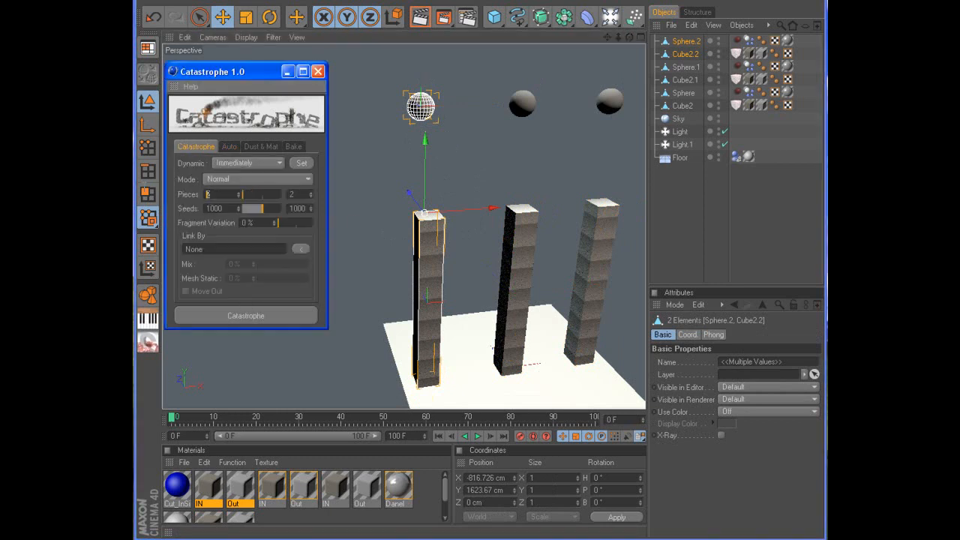
{"action": "left_click", "coordinate": [230, 147]}
{"action": "left_click", "coordinate": [230, 317]}
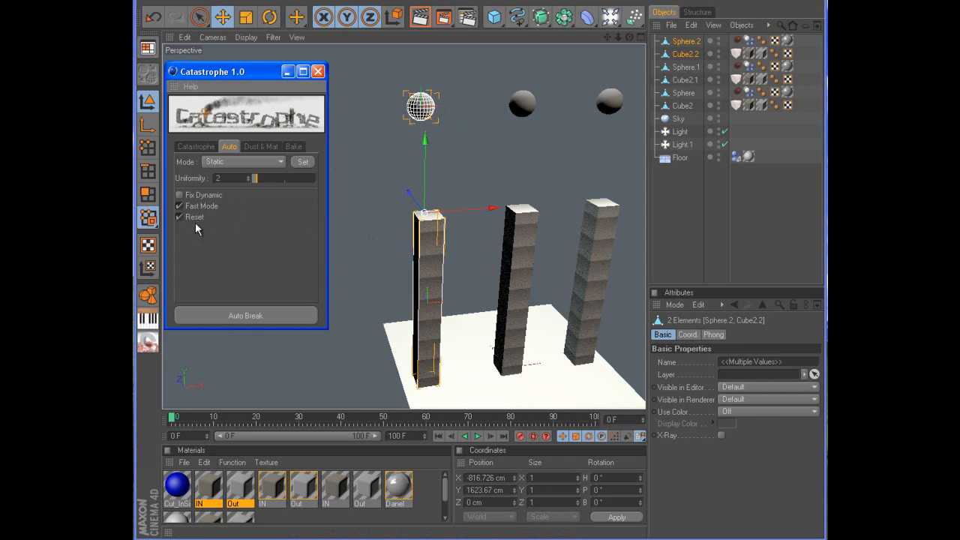
{"action": "left_click", "coordinate": [244, 315]}
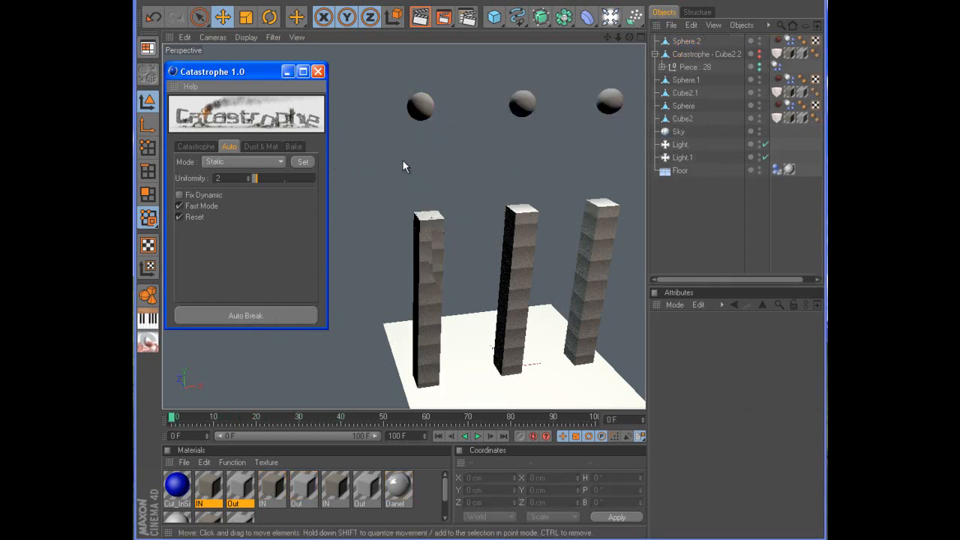
- Play the simulation to check how the first column breaks, and return to the first frame
{"action": "left_click", "coordinate": [477, 436]}
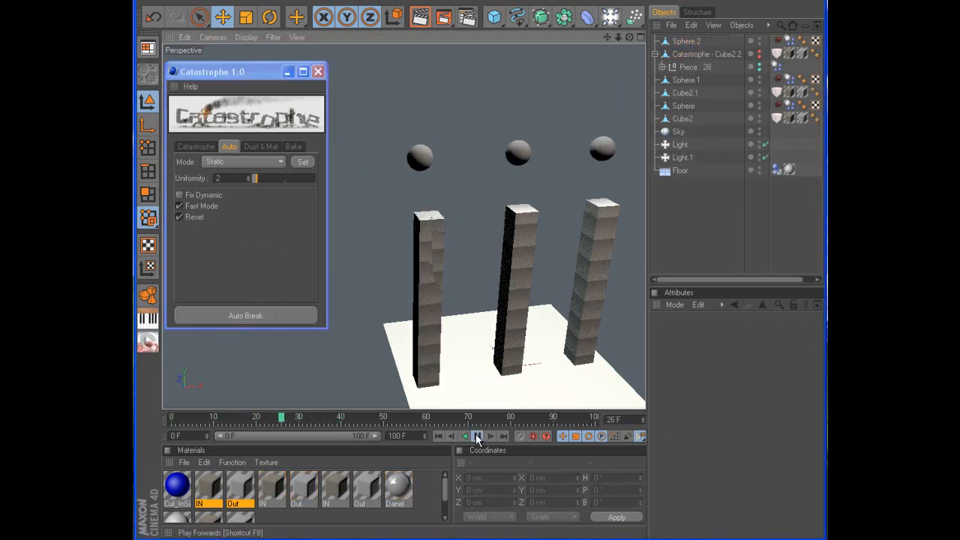
{"action": "left_click", "coordinate": [477, 436]}
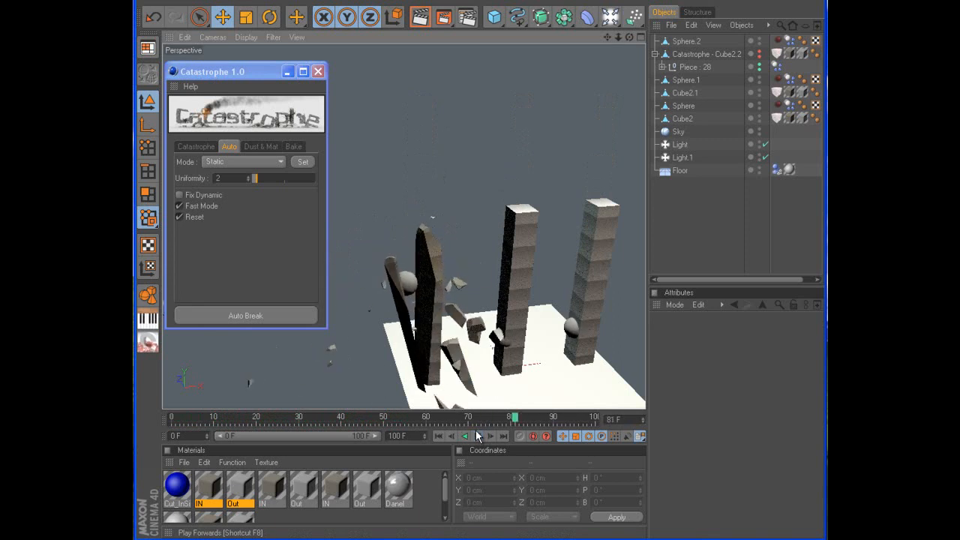
{"action": "left_click", "coordinate": [439, 436]}
- Assign the Dynamic & Static auto-break mode to the middle sphere, Sphere.1
{"action": "left_click_drag", "start_coordinate": [607, 34], "coordinate": [525, 204]}
{"action": "scroll", "coordinate": [526, 204], "scroll_direction": "up", "scroll_amount": 2}
{"action": "left_click", "coordinate": [484, 115]}
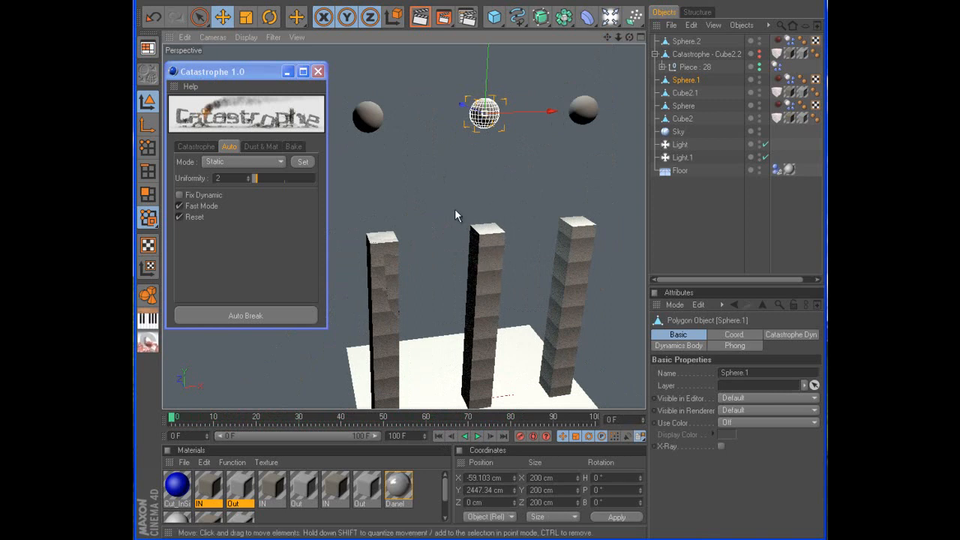
{"action": "left_click", "coordinate": [228, 165]}
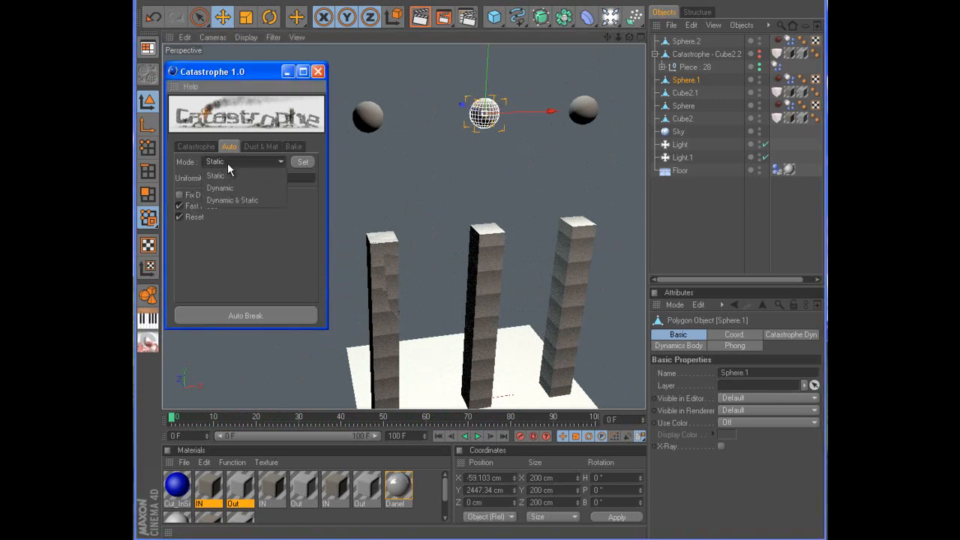
{"action": "left_click", "coordinate": [232, 200]}
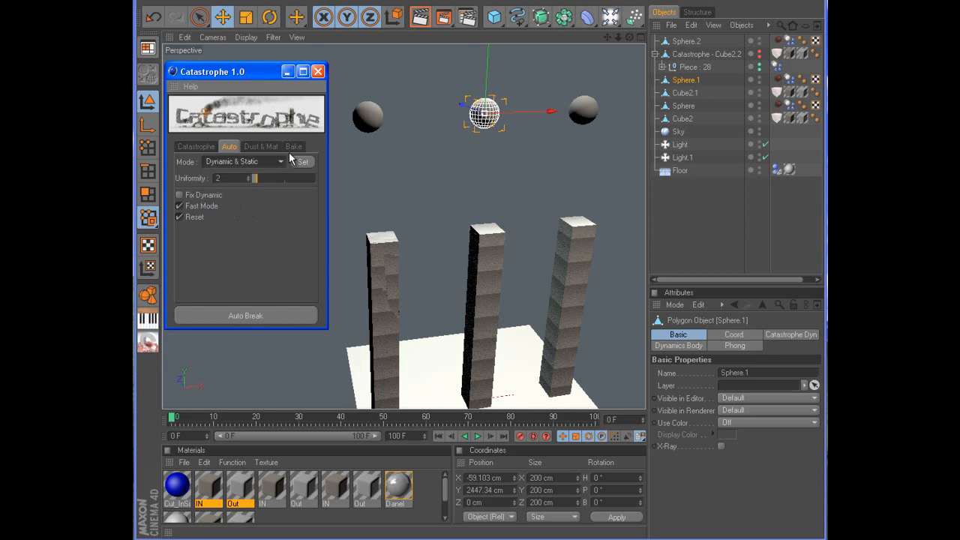
{"action": "left_click", "coordinate": [303, 162]}
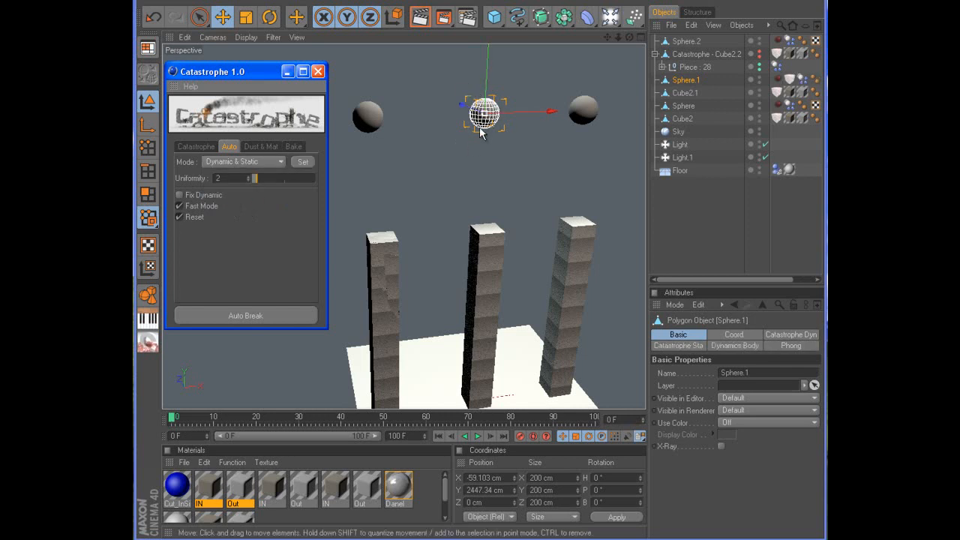
- Run Auto Break on the middle sphere and the column beneath it, Cube2.1, and play the simulation before returning to the first frame
{"action": "left_click", "coordinate": [489, 234], "text": "shift"}
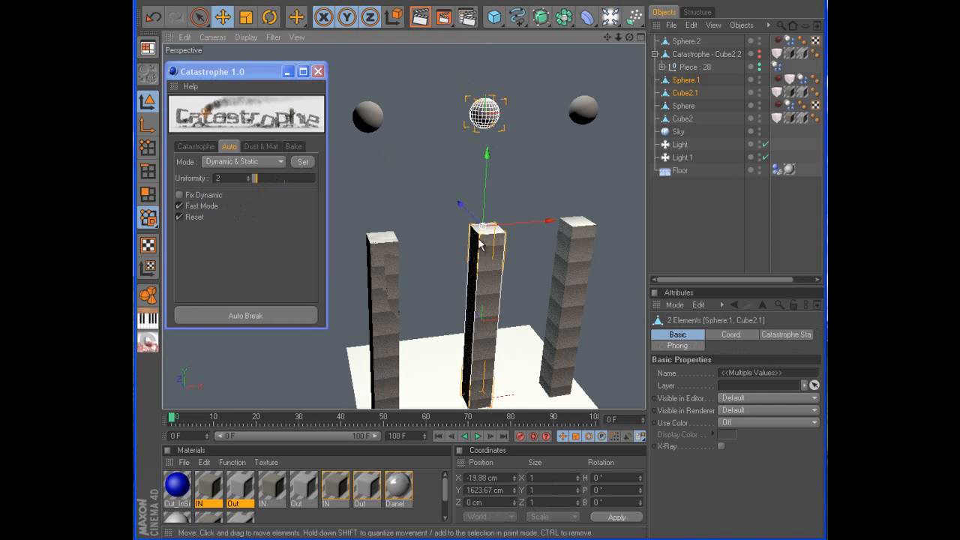
{"action": "left_click", "coordinate": [255, 316]}
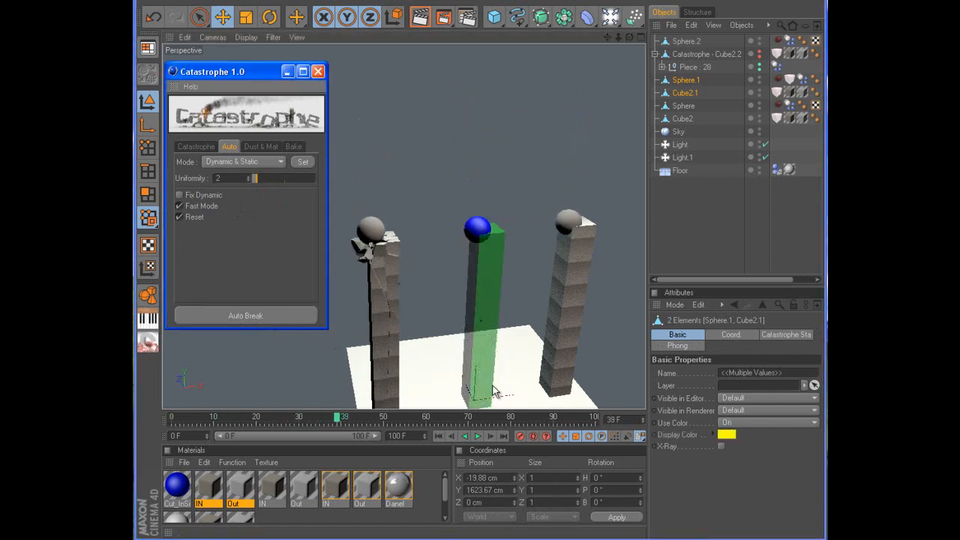
{"action": "left_click", "coordinate": [479, 436]}
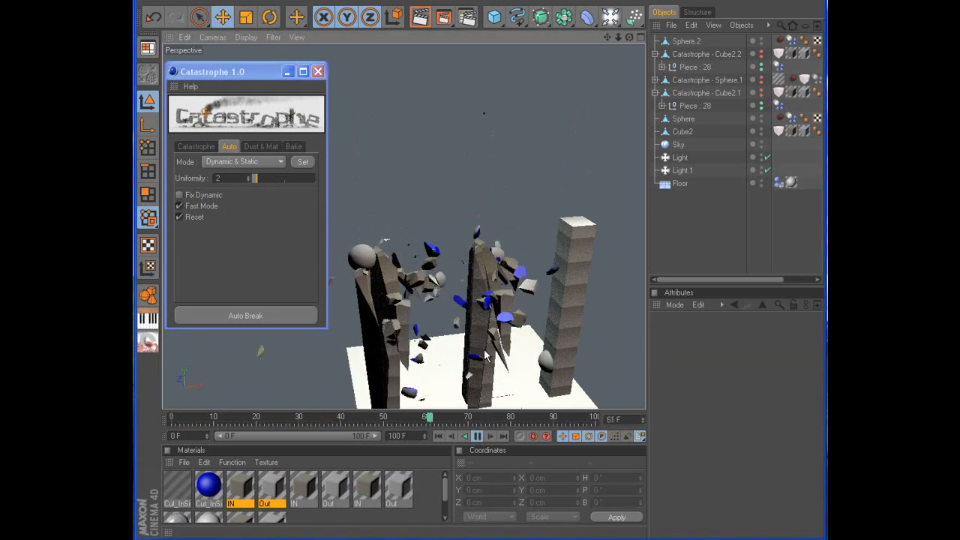
{"action": "left_click", "coordinate": [478, 436]}
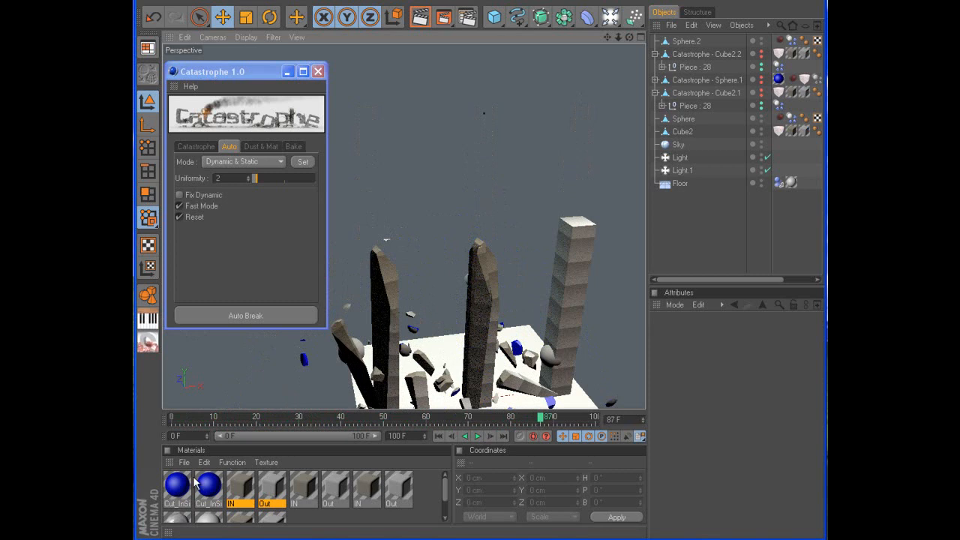
{"action": "left_click", "coordinate": [438, 435]}
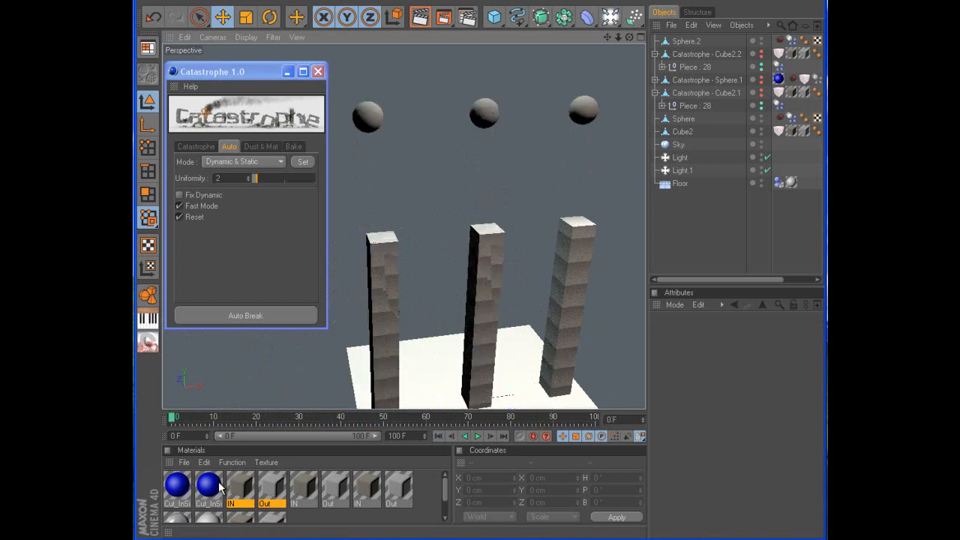
- Replace the blue inner-cut materials with the IN material, and replay the simulation before returning to the first frame
{"action": "mouse_move", "coordinate": [250, 489]}
{"action": "left_mouse_down"}
{"action": "mouse_move", "coordinate": [177, 485]}
{"action": "mouse_move", "coordinate": [180, 512]}
{"action": "mouse_move", "coordinate": [177, 497]}
{"action": "left_mouse_up"}
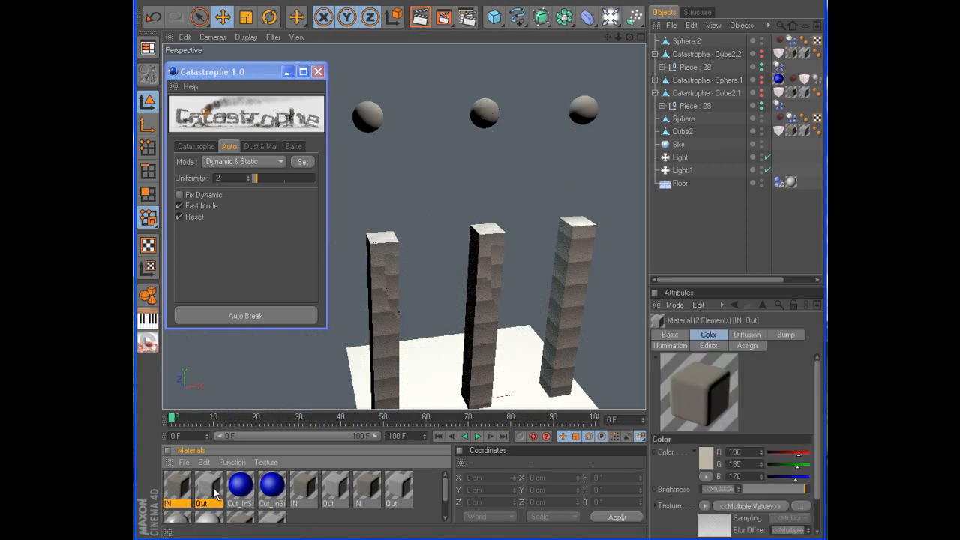
{"action": "left_click", "coordinate": [310, 518]}
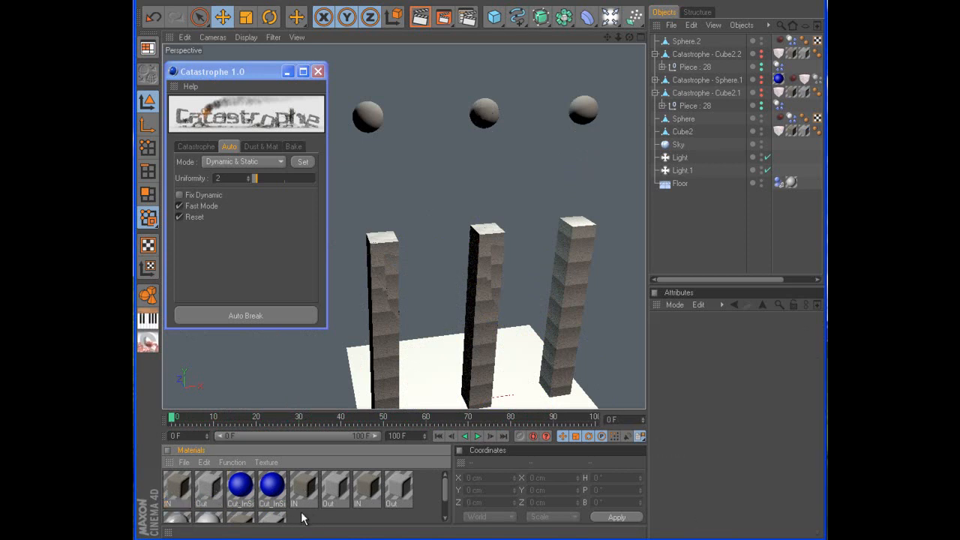
{"action": "left_click_drag", "start_coordinate": [178, 488], "coordinate": [239, 495], "text": "alt"}
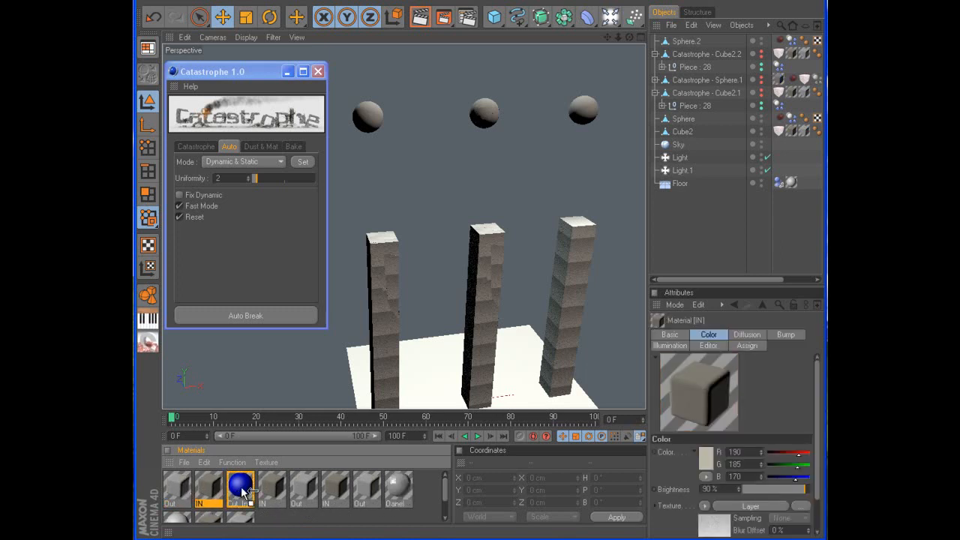
{"action": "left_click", "coordinate": [475, 437]}
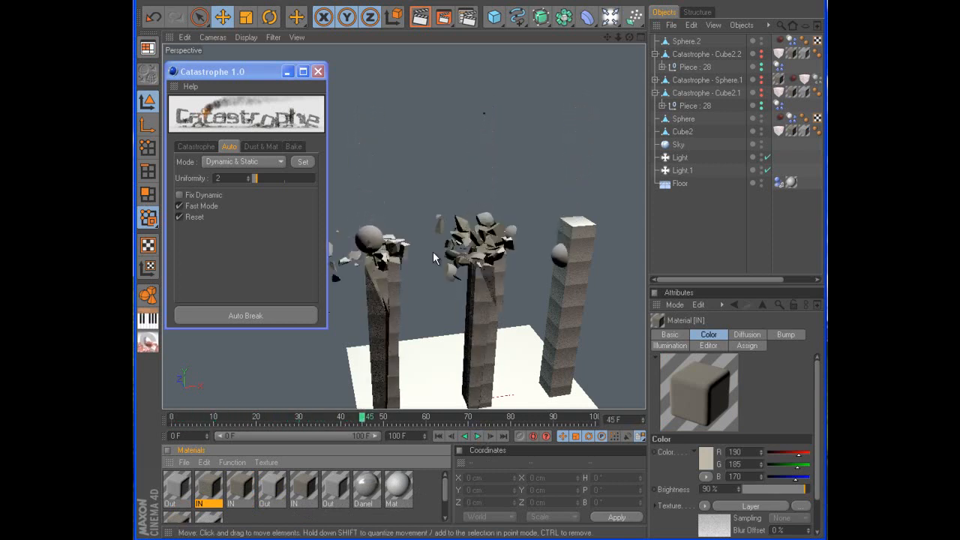
{"action": "left_click", "coordinate": [441, 434]}
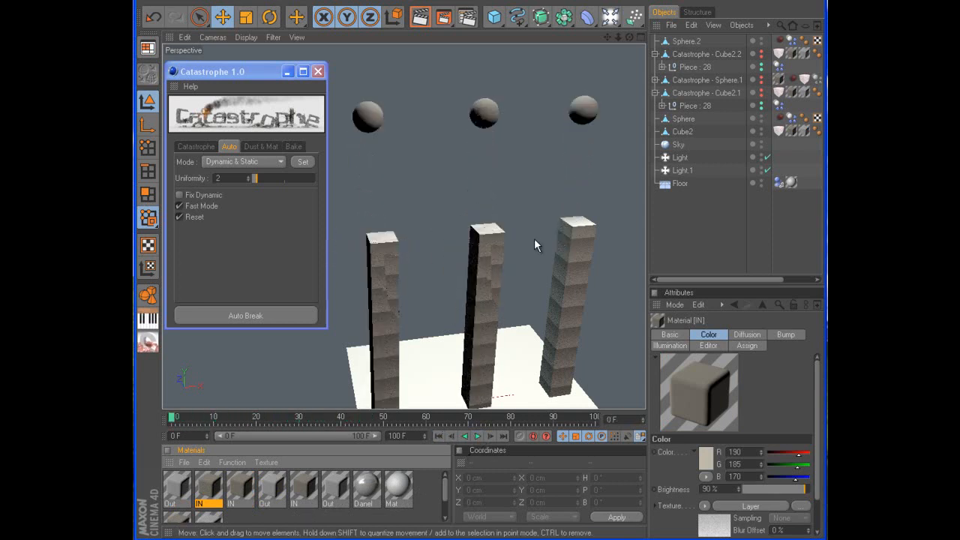
- Enable Unbreak in the Catastrophe Static tag of the third column, Cube2
{"action": "left_click_drag", "start_coordinate": [608, 37], "coordinate": [533, 238]}
{"action": "scroll", "coordinate": [534, 239], "scroll_direction": "up", "scroll_amount": 1}
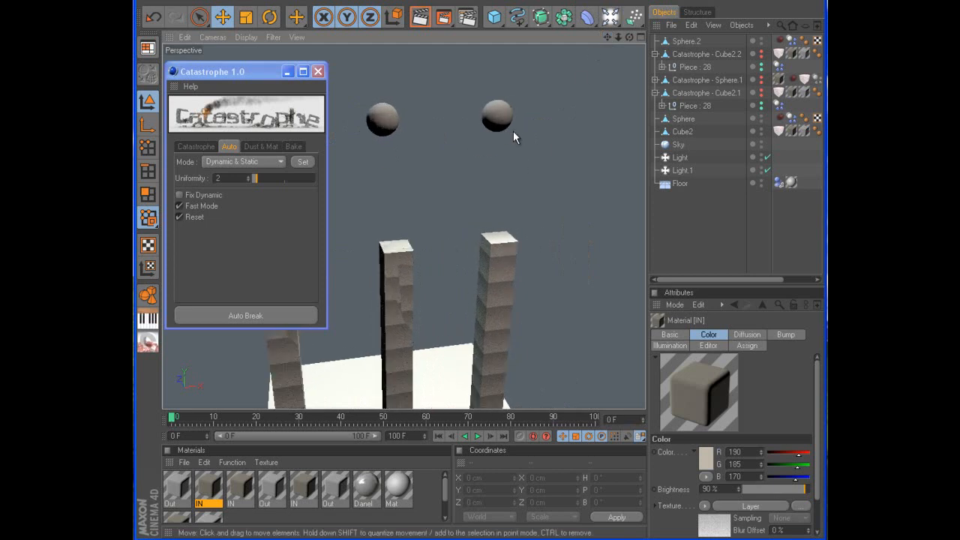
{"action": "left_click", "coordinate": [510, 253]}
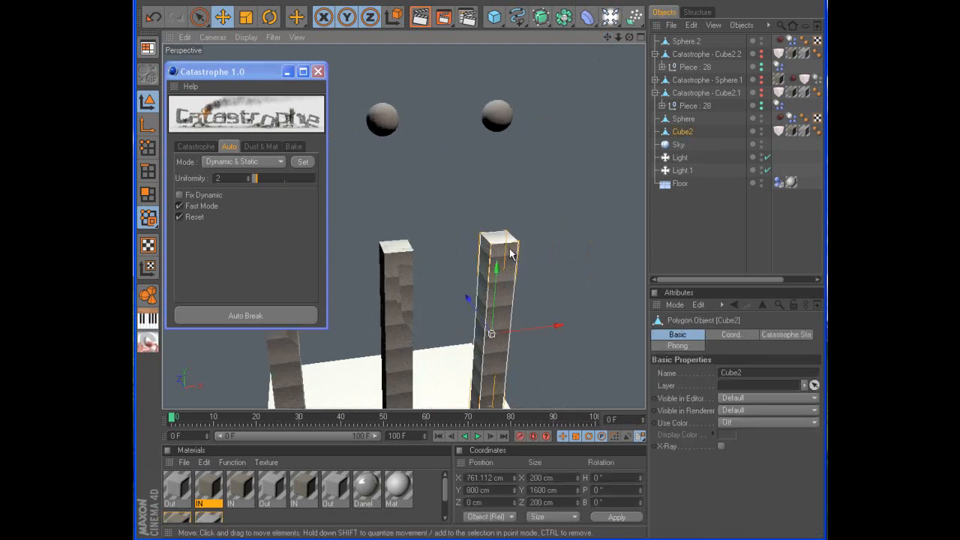
{"action": "left_click", "coordinate": [778, 131]}
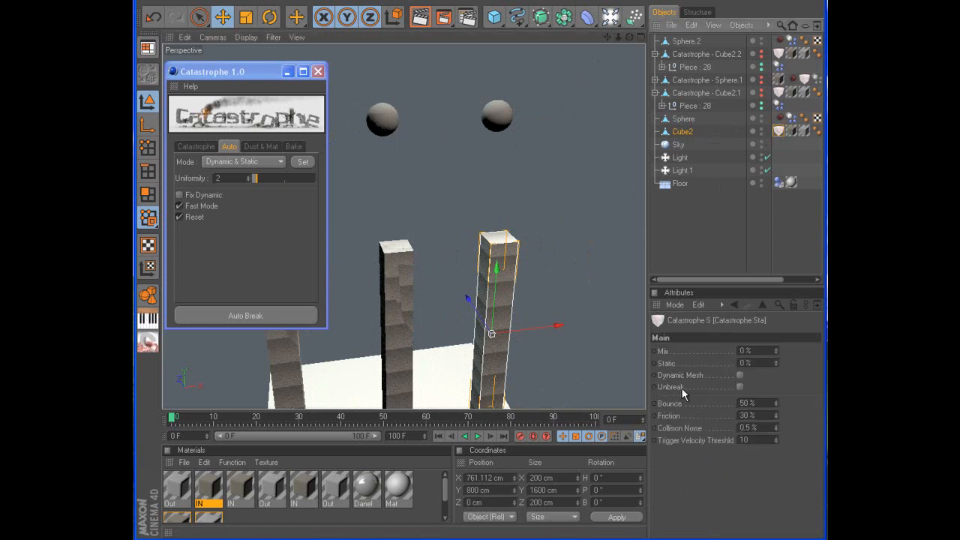
{"action": "left_click", "coordinate": [739, 387]}
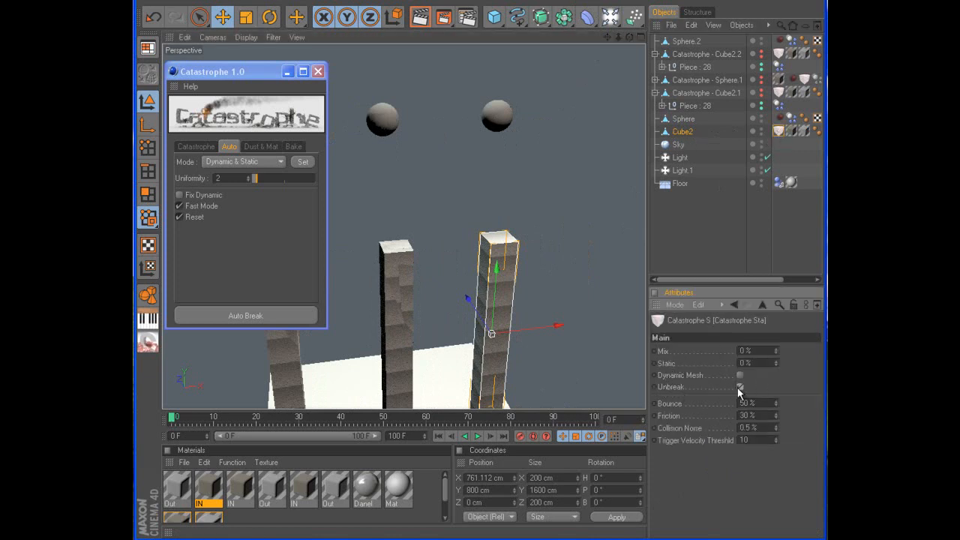
- Try to run Auto Break on the third sphere, Sphere, together with the column Cube2
{"action": "left_click", "coordinate": [496, 119], "text": "shift"}
{"action": "left_click", "coordinate": [254, 315]}
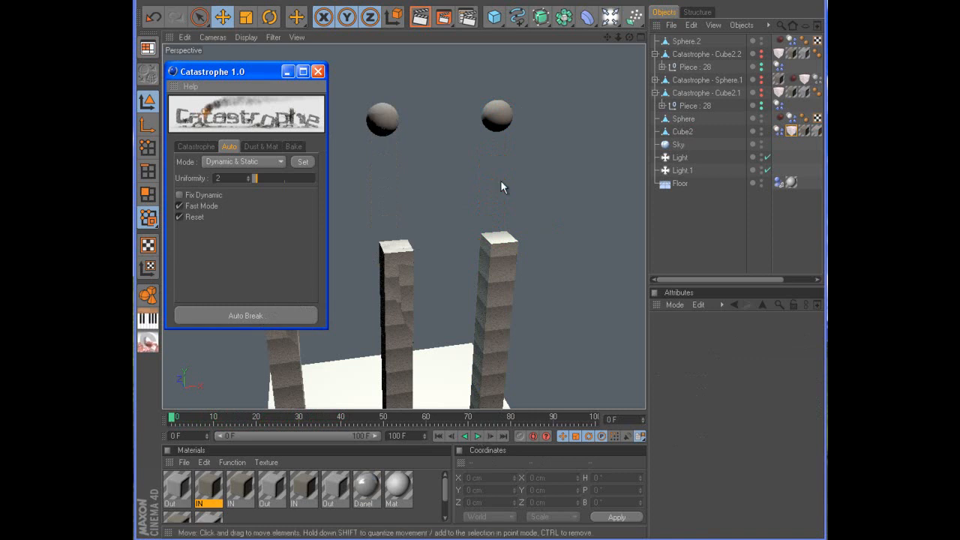
{"action": "left_click", "coordinate": [499, 118]}
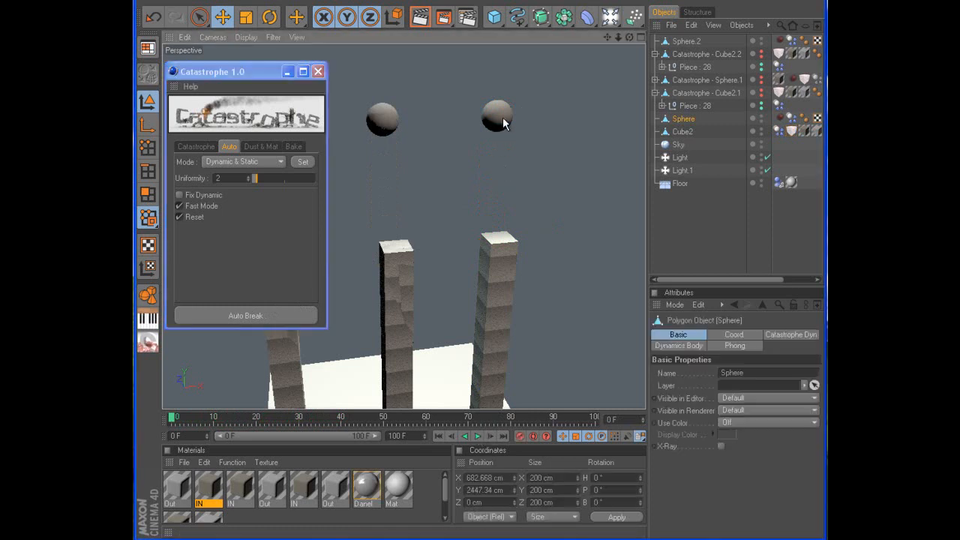
{"action": "left_click", "coordinate": [507, 262], "text": "shift"}
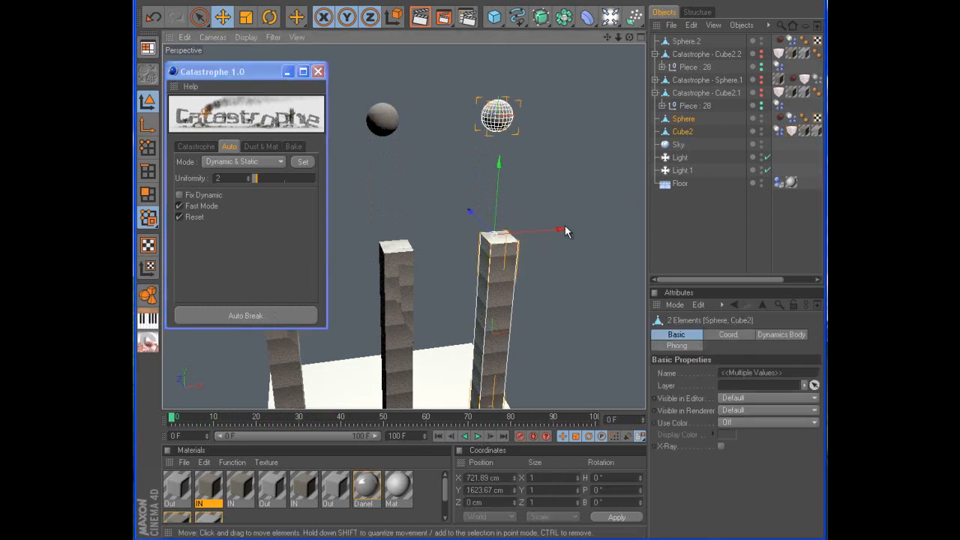
{"action": "left_click", "coordinate": [287, 315]}
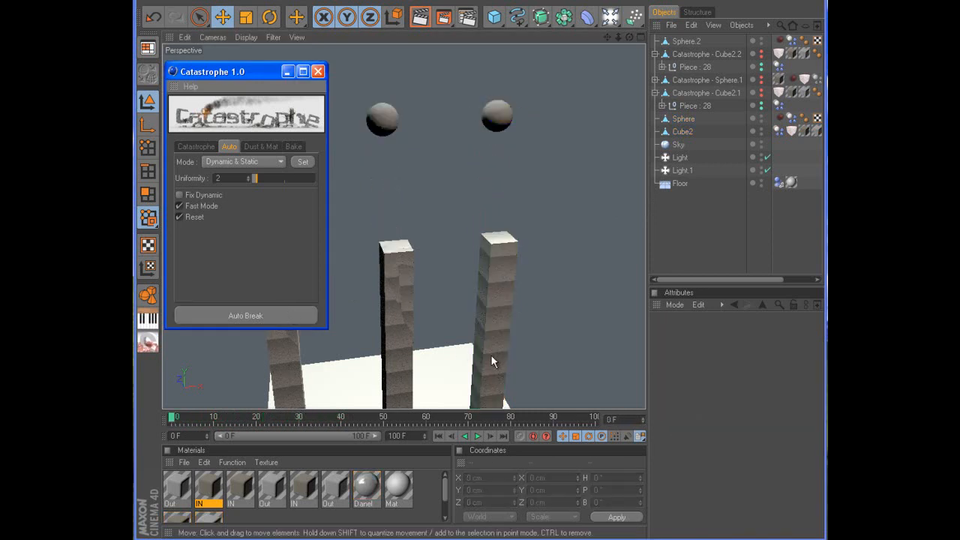
- Assign the Dynamic & Static auto-break mode to the third sphere, Sphere
{"action": "left_click", "coordinate": [504, 115]}
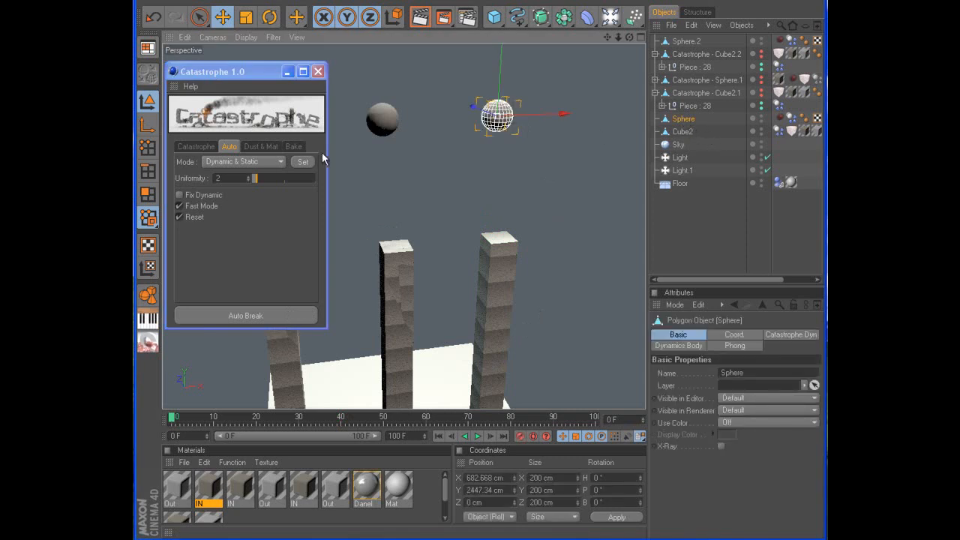
{"action": "left_click", "coordinate": [263, 162]}
{"action": "left_click", "coordinate": [244, 200]}
{"action": "left_click", "coordinate": [303, 162]}
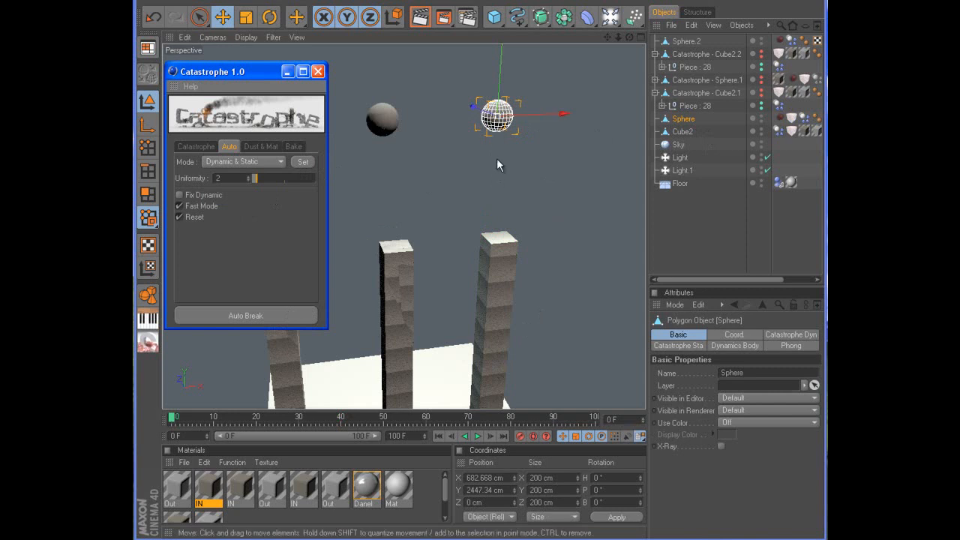
- Run Auto Break on the third sphere and its unbreakable column, Cube2, and play the simulation before returning to the first frame
{"action": "left_click", "coordinate": [507, 261]}
{"action": "left_click", "coordinate": [267, 315]}
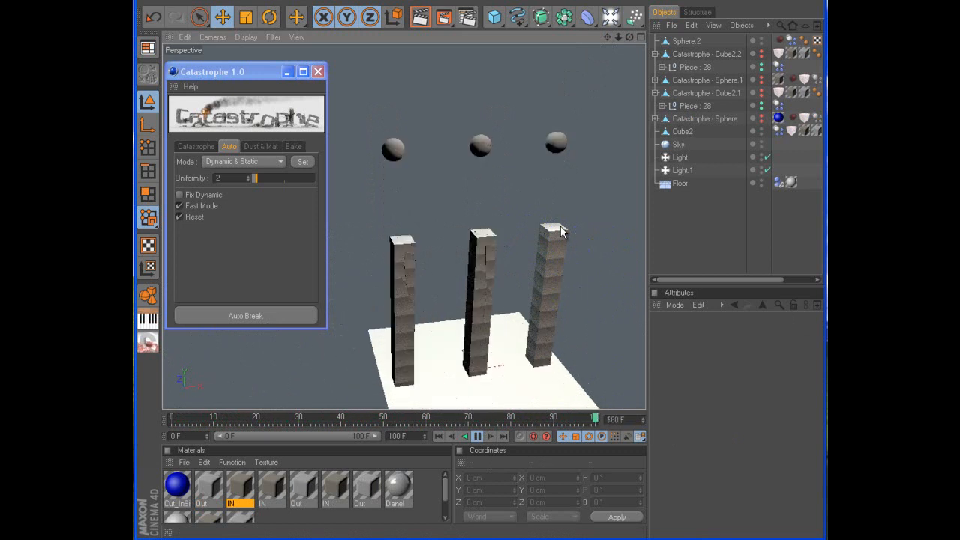
{"action": "left_click", "coordinate": [475, 438]}
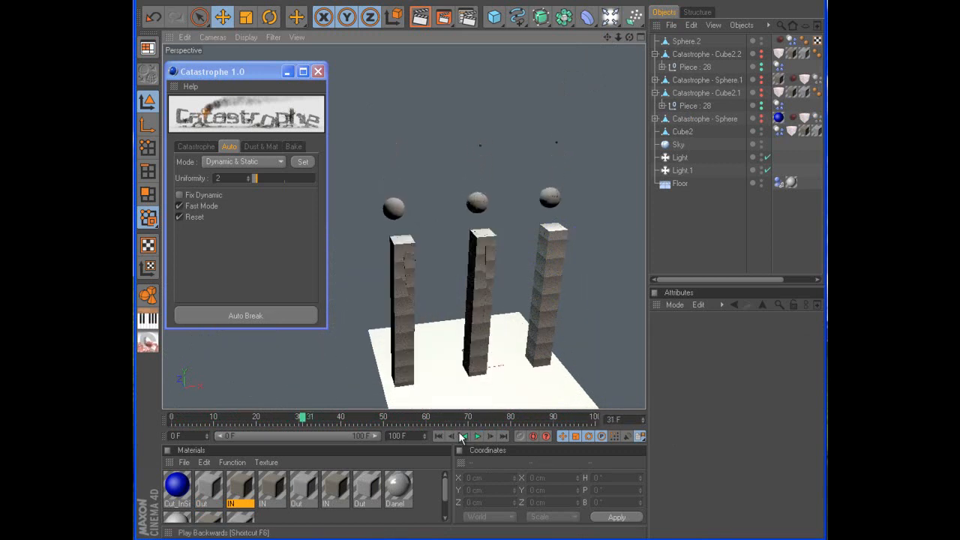
{"action": "left_click", "coordinate": [439, 436]}
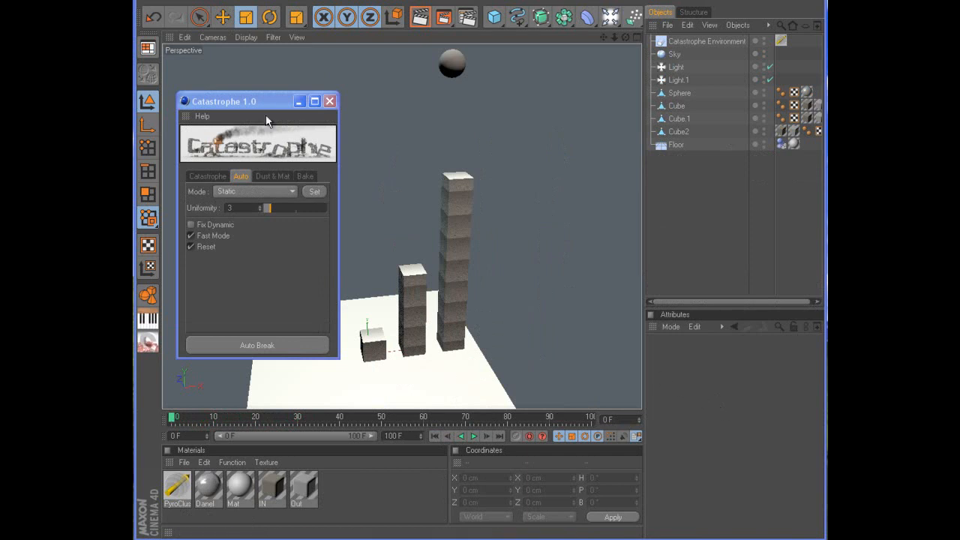
- Assign the Static auto-break mode to the three columns of different heights, Cube2, Cube.1 and Cube
{"action": "left_click_drag", "start_coordinate": [258, 104], "coordinate": [255, 85]}
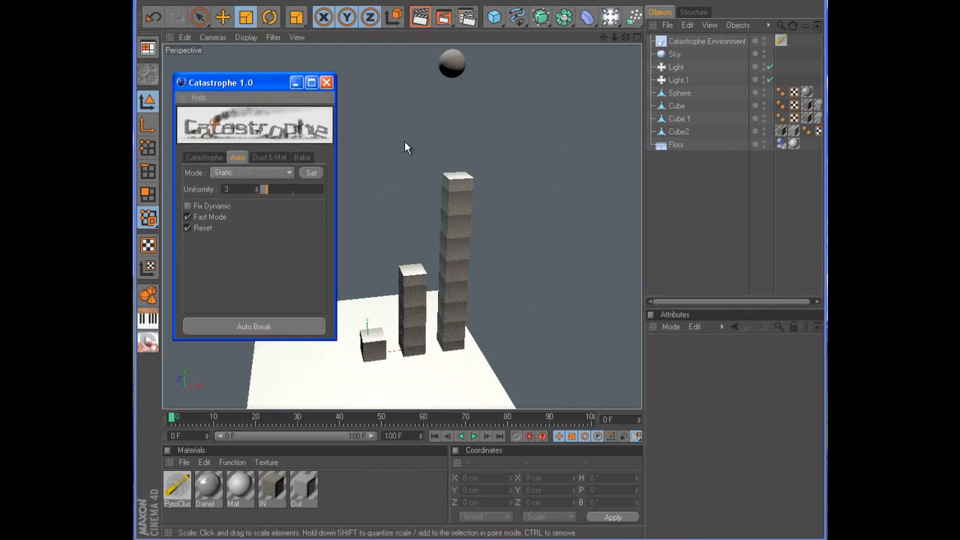
{"action": "left_click", "coordinate": [457, 176]}
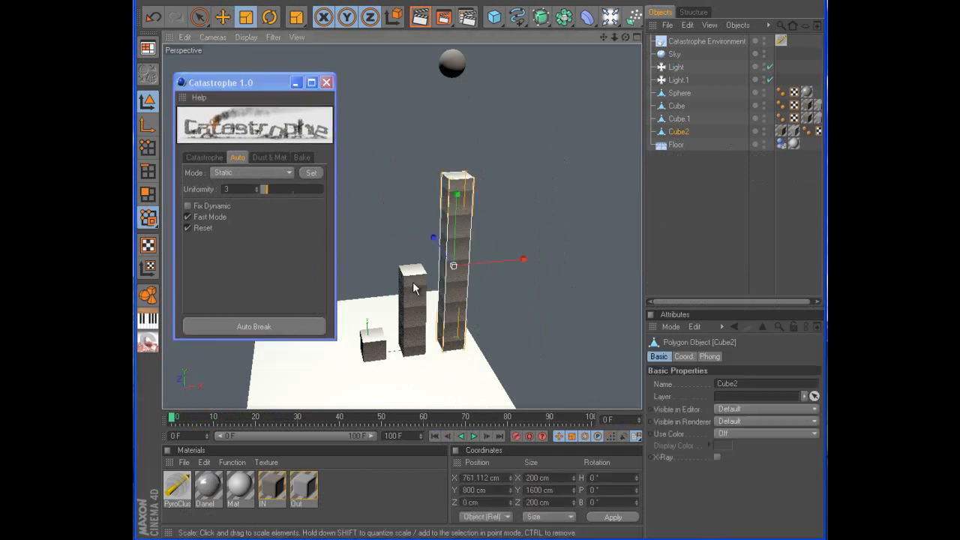
{"action": "left_click", "coordinate": [413, 307], "text": "shift"}
{"action": "left_click", "coordinate": [373, 345], "text": "shift"}
{"action": "left_click", "coordinate": [311, 172]}
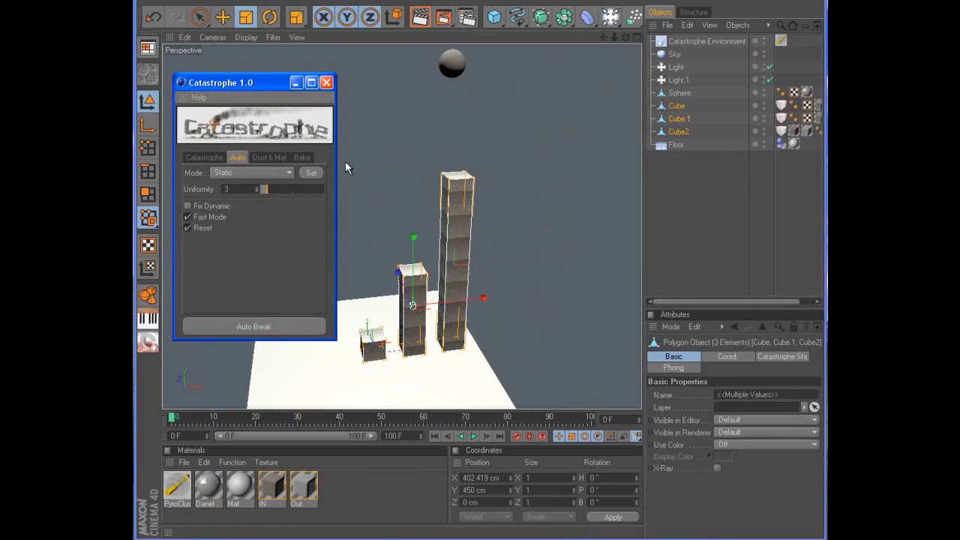
- Assign the Dynamic auto-break mode and Immediately dynamics to Sphere, and briefly play its fall before returning to the first frame
{"action": "left_click", "coordinate": [284, 173]}
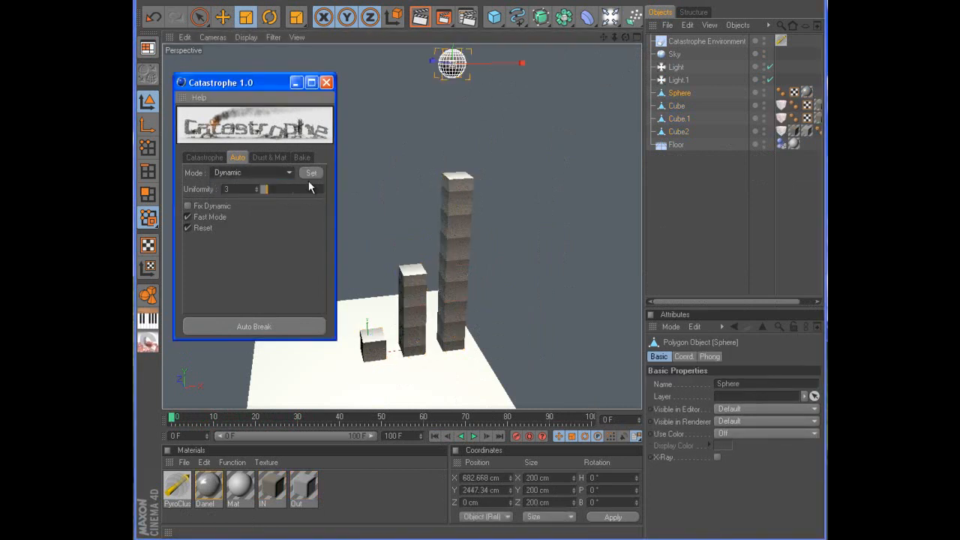
{"action": "left_click", "coordinate": [202, 156]}
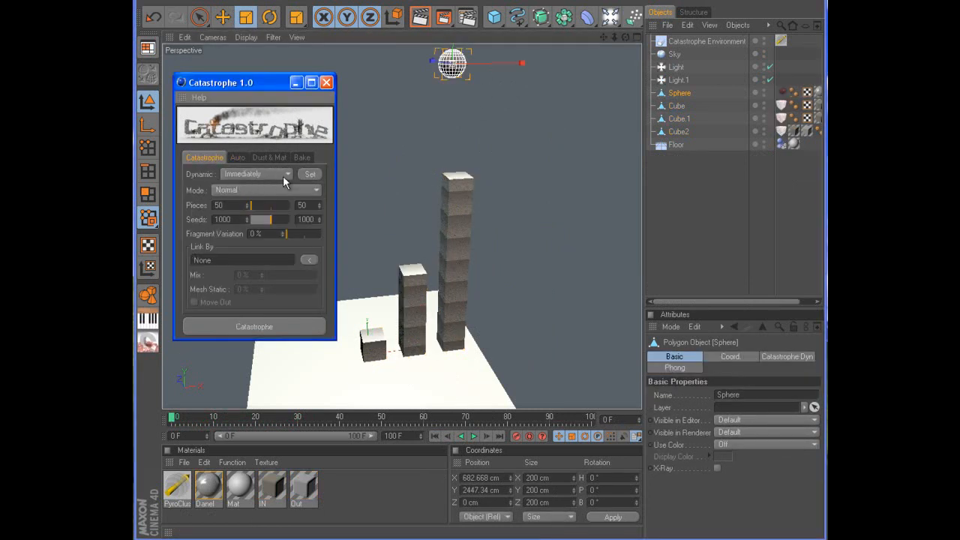
{"action": "left_click", "coordinate": [311, 175]}
{"action": "left_click", "coordinate": [474, 436]}
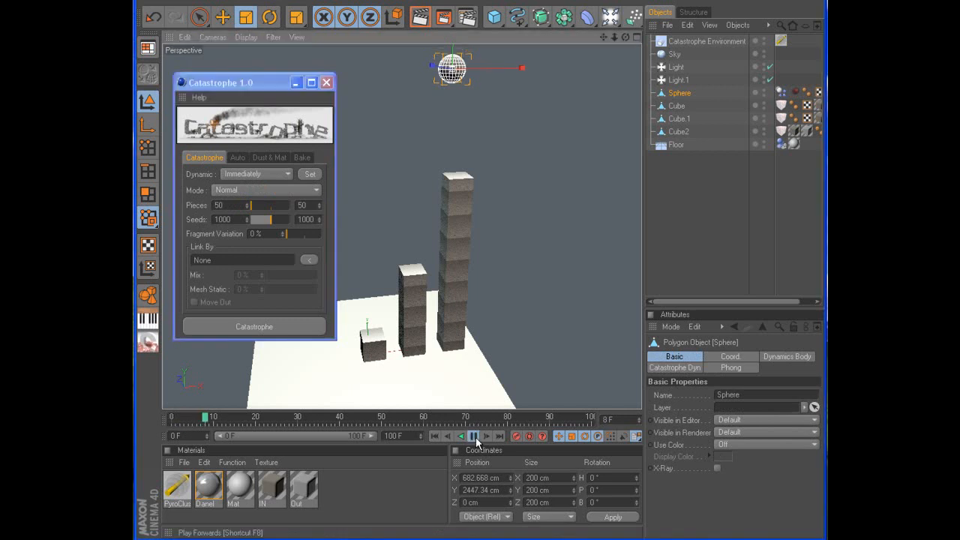
{"action": "left_click", "coordinate": [434, 437]}
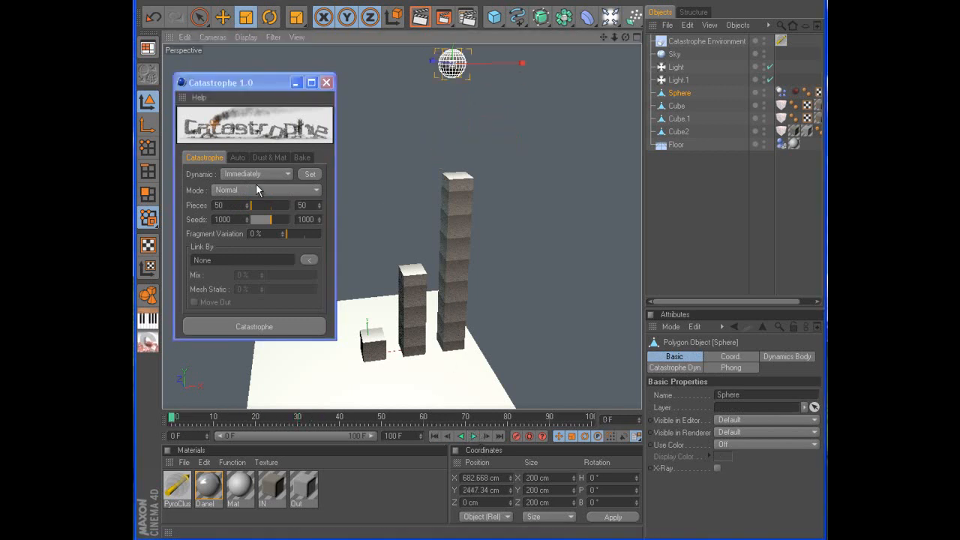
- Run Auto Break on Sphere and the tallest column, Cube2, with a uniformity of 3
{"action": "left_click", "coordinate": [237, 157]}
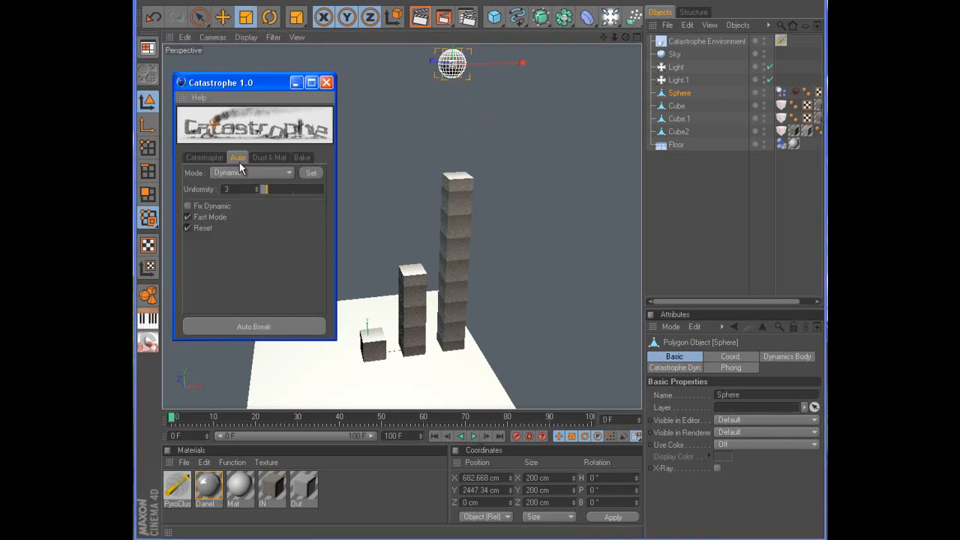
{"action": "left_click", "coordinate": [457, 201], "text": "shift"}
{"action": "left_click", "coordinate": [253, 326]}
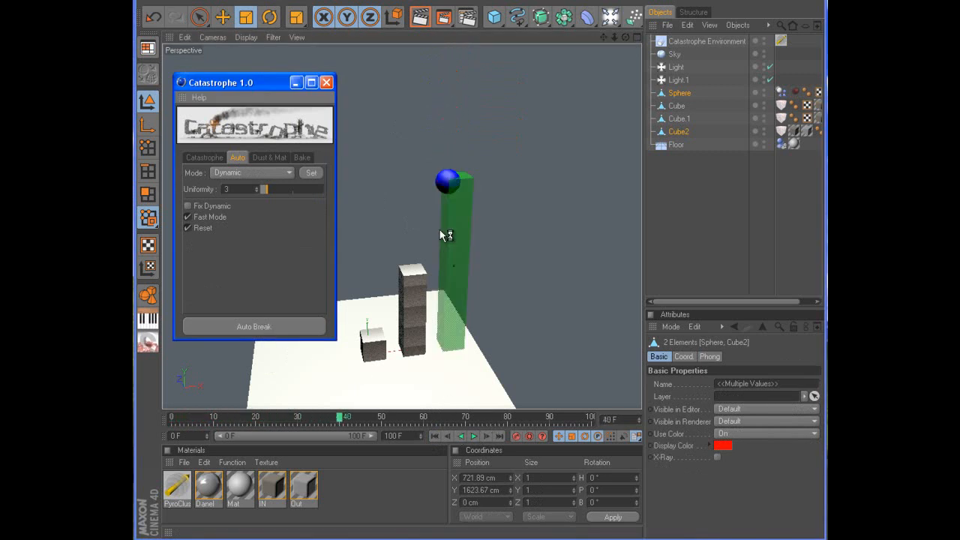
- Play the simulation to check how the tallest column breaks, and return to the first frame
{"action": "left_click", "coordinate": [476, 436]}
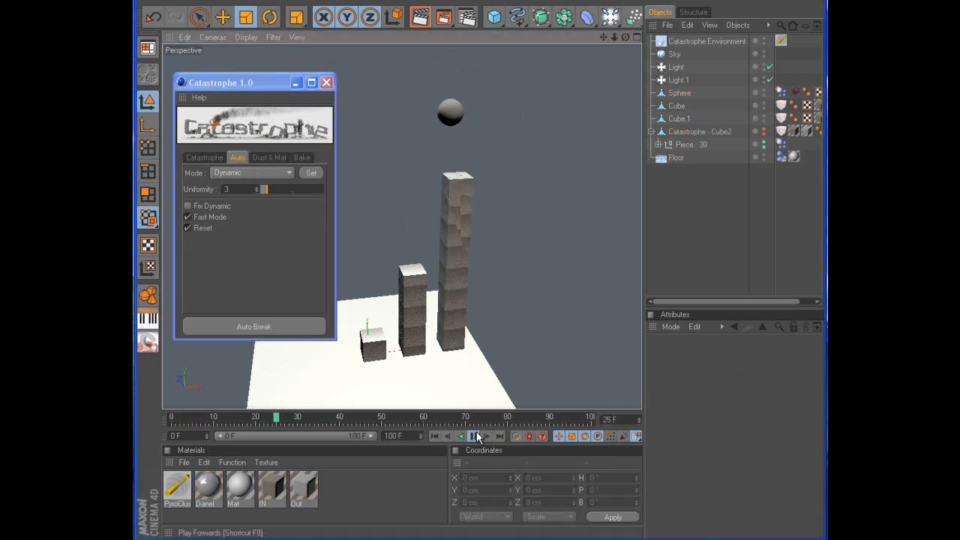
{"action": "left_click", "coordinate": [478, 436]}
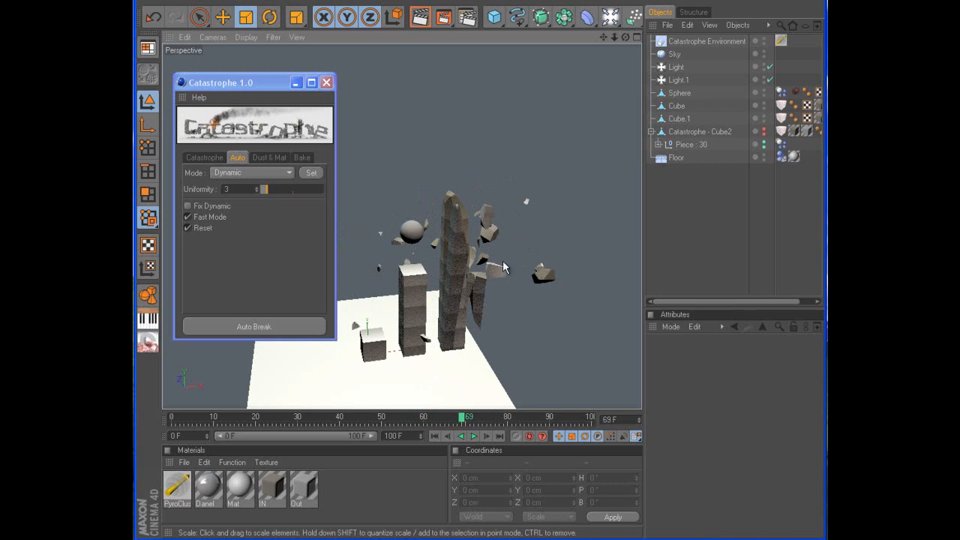
{"action": "left_click", "coordinate": [434, 435]}
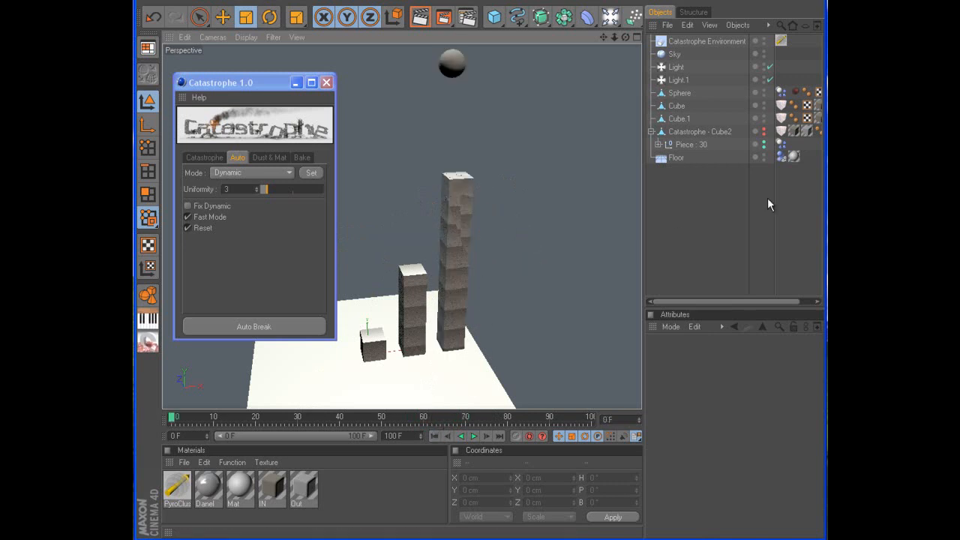
- Set Mix to 5% in the Catastrophe Static tag of the tallest column, Cube2
{"action": "left_click", "coordinate": [782, 132]}
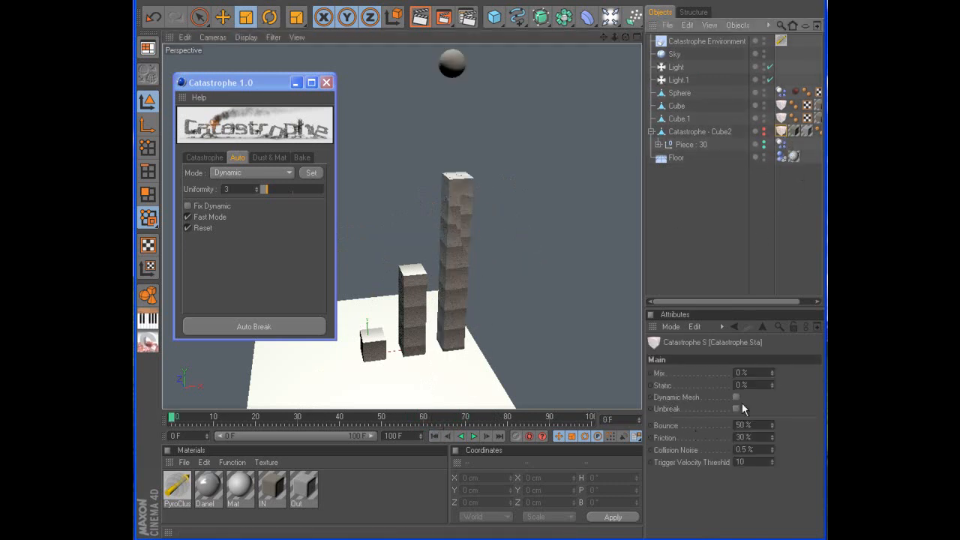
{"action": "left_click_drag", "start_coordinate": [753, 373], "coordinate": [695, 372]}
{"action": "type", "text": "5"}
{"action": "key", "text": "Return"}
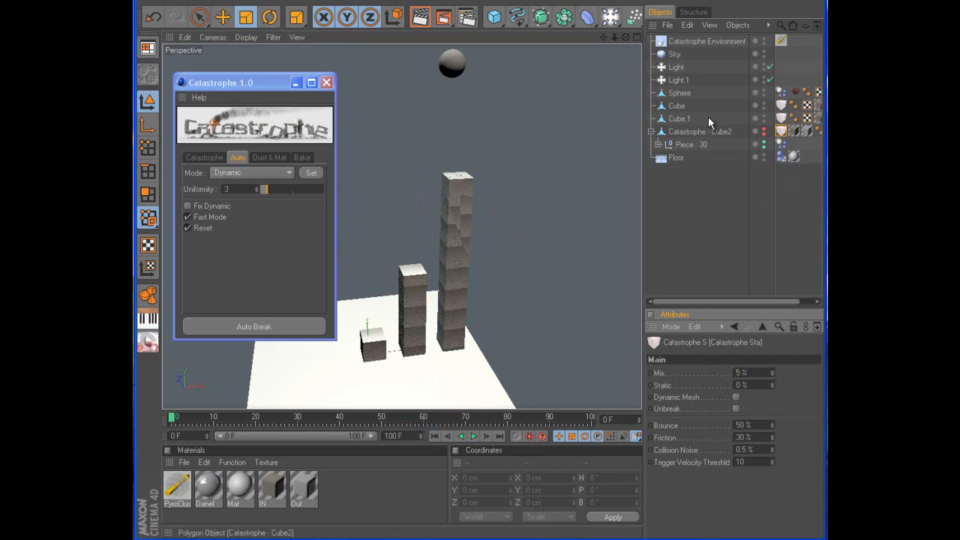
- Run Auto Break on Cube2 and Sphere with the new mix, play the simulation, and return to the first frame
{"action": "left_click", "coordinate": [684, 134]}
{"action": "left_click", "coordinate": [679, 94], "text": "ctrl"}
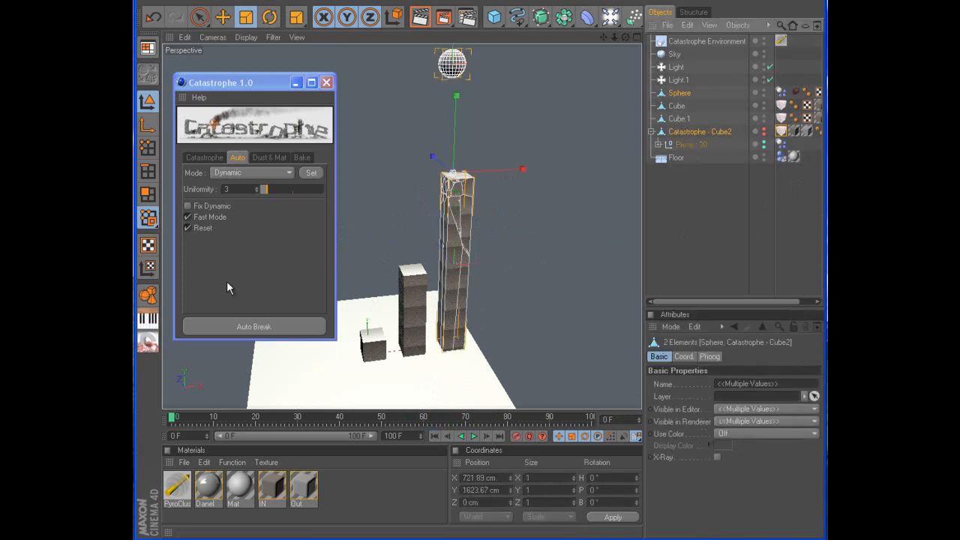
{"action": "left_click", "coordinate": [232, 327]}
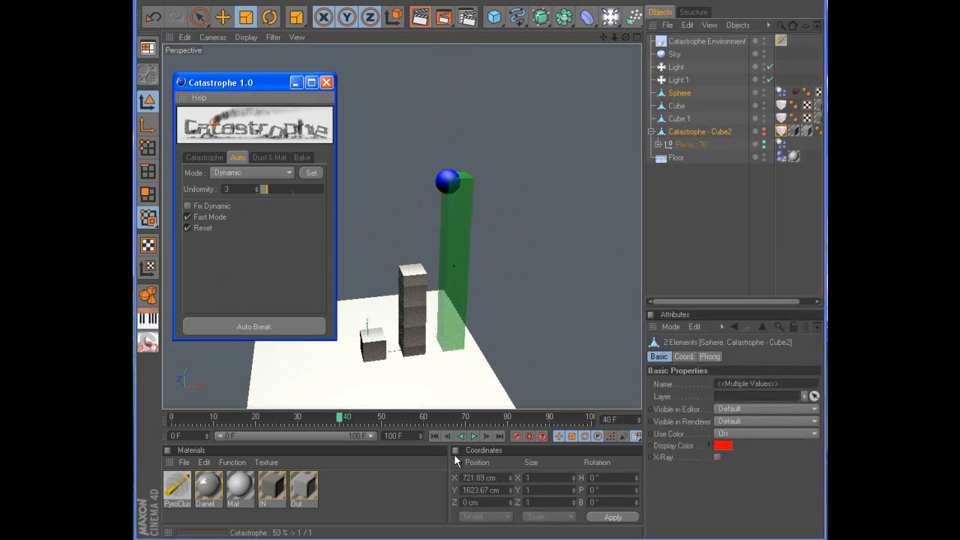
{"action": "left_click", "coordinate": [475, 439]}
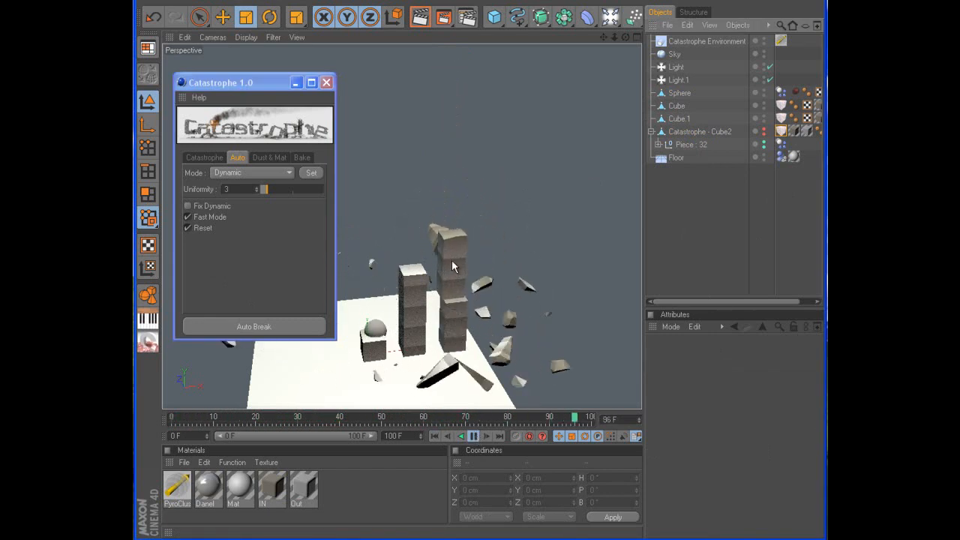
{"action": "left_click", "coordinate": [435, 439]}
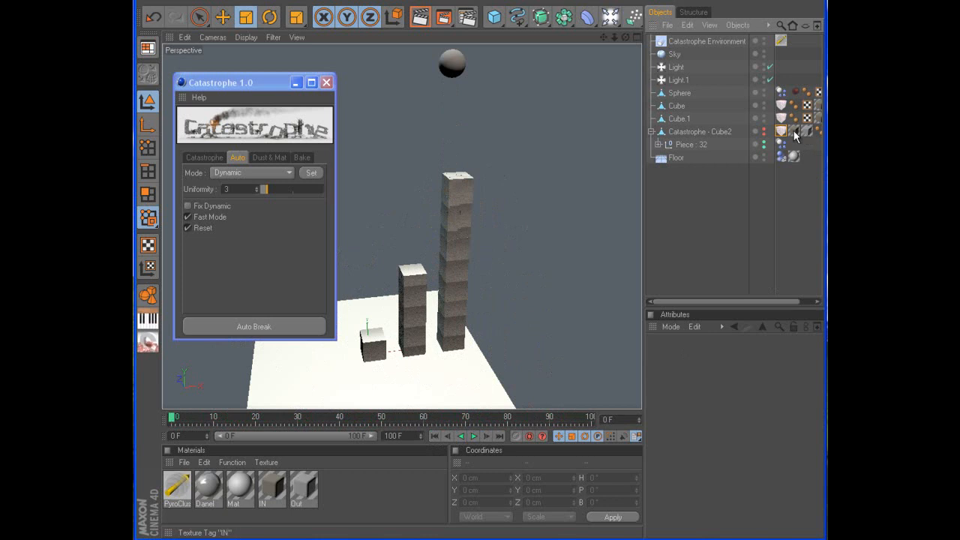
- Set Static to 20% and Mix to 40% in Cube2's Catastrophe Static tag
{"action": "left_click", "coordinate": [782, 131]}
{"action": "left_click", "coordinate": [753, 384]}
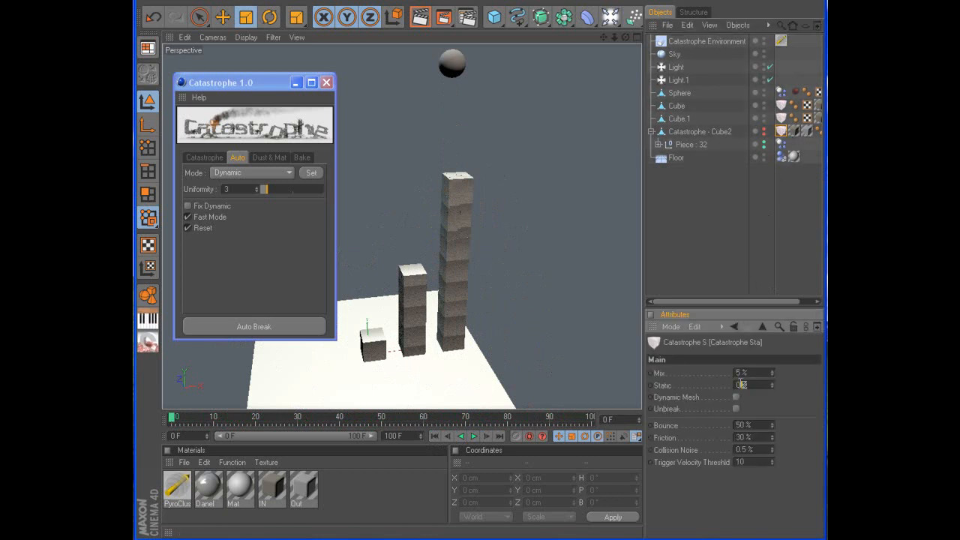
{"action": "type", "text": "20"}
{"action": "key", "text": "Return"}
{"action": "type", "text": "40"}
{"action": "key", "text": "Return"}
- Run Auto Break on Sphere and Cube2 with the changed mix and static values, play the result, and return to the first frame
{"action": "left_click", "coordinate": [679, 95]}
{"action": "left_click", "coordinate": [685, 130], "text": "ctrl"}
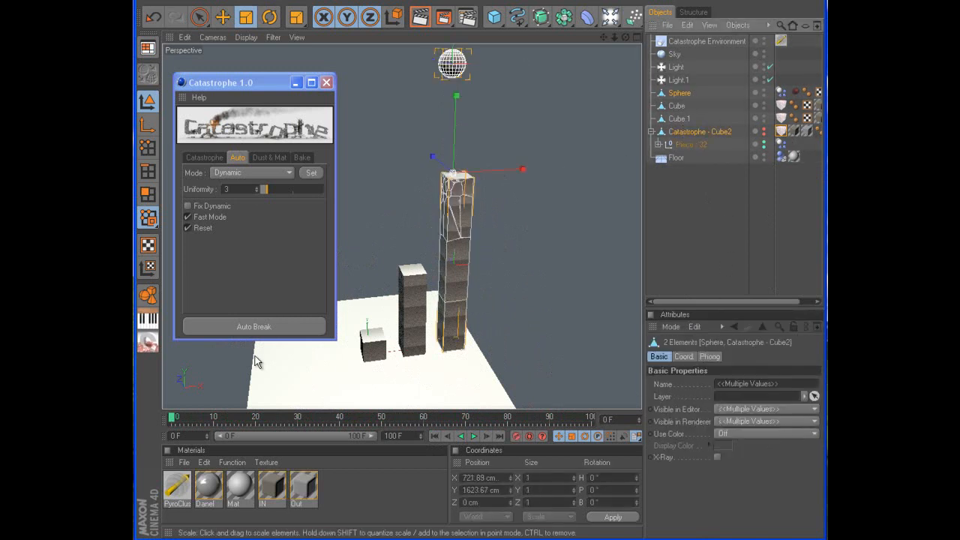
{"action": "left_click", "coordinate": [264, 331]}
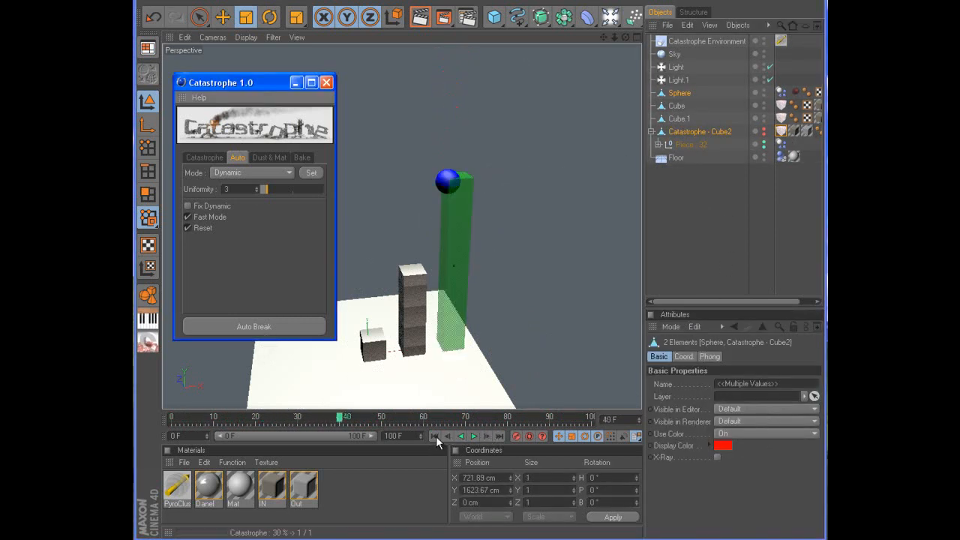
{"action": "left_click", "coordinate": [473, 436]}
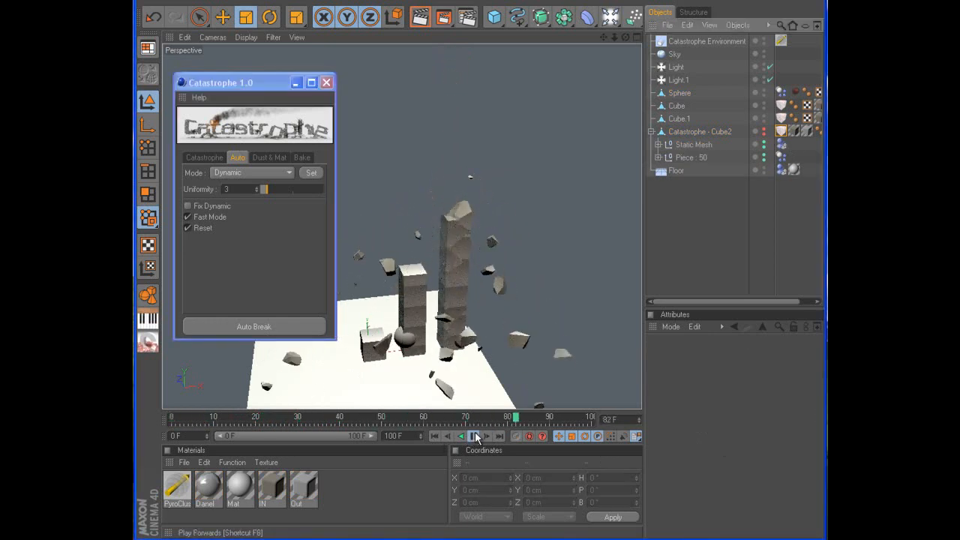
{"action": "left_click", "coordinate": [432, 434]}
- Set Mix to 100% and Static to 50% in Cube2's Catastrophe Static tag
{"action": "left_click", "coordinate": [781, 131]}
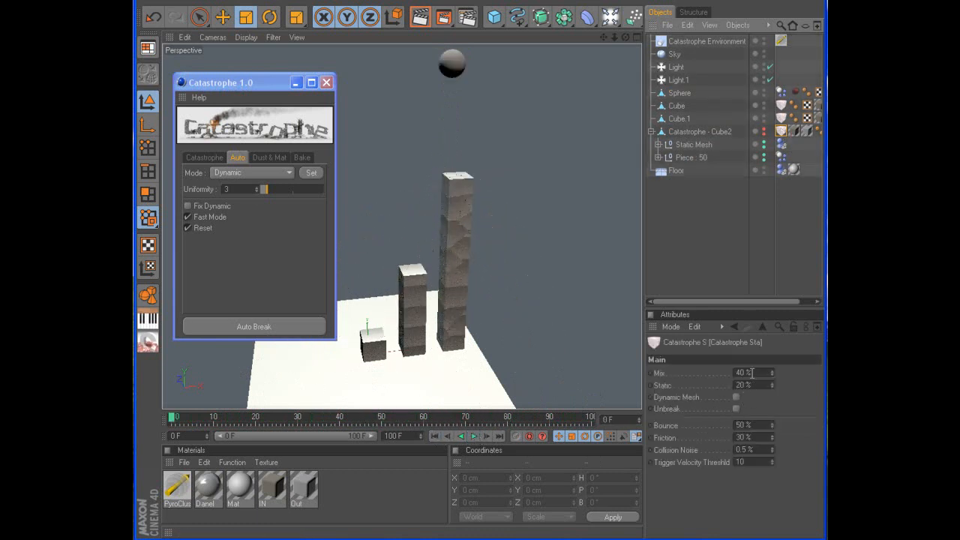
{"action": "left_click_drag", "start_coordinate": [752, 373], "coordinate": [599, 354]}
{"action": "type", "text": "100"}
{"action": "key", "text": "Return"}
{"action": "left_click_drag", "start_coordinate": [752, 383], "coordinate": [733, 383]}
{"action": "type", "text": "50"}
{"action": "key", "text": "Return"}
- Run Auto Break on Sphere and Cube2 with full mix, play the simulation, and return to the first frame
{"action": "left_click", "coordinate": [681, 94]}
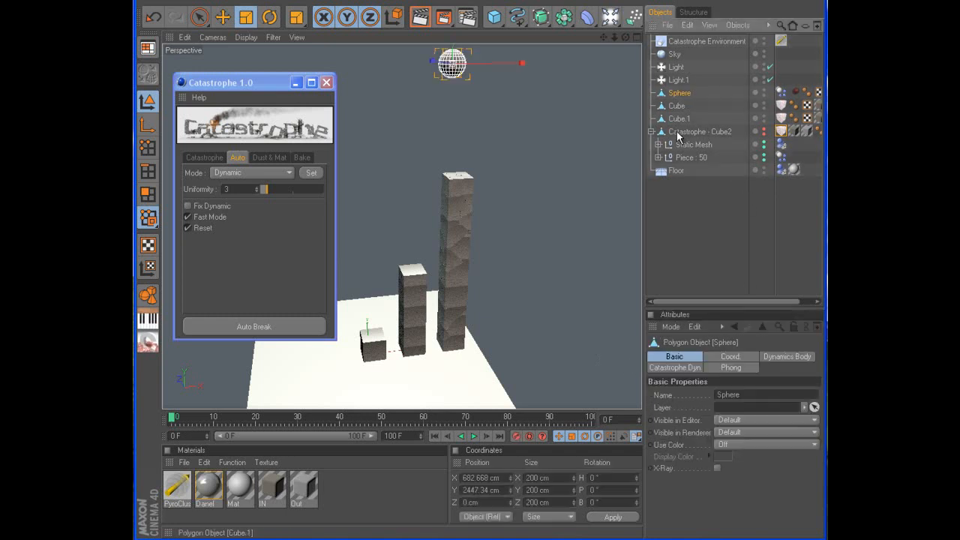
{"action": "left_click", "coordinate": [678, 132], "text": "ctrl"}
{"action": "left_click", "coordinate": [259, 325]}
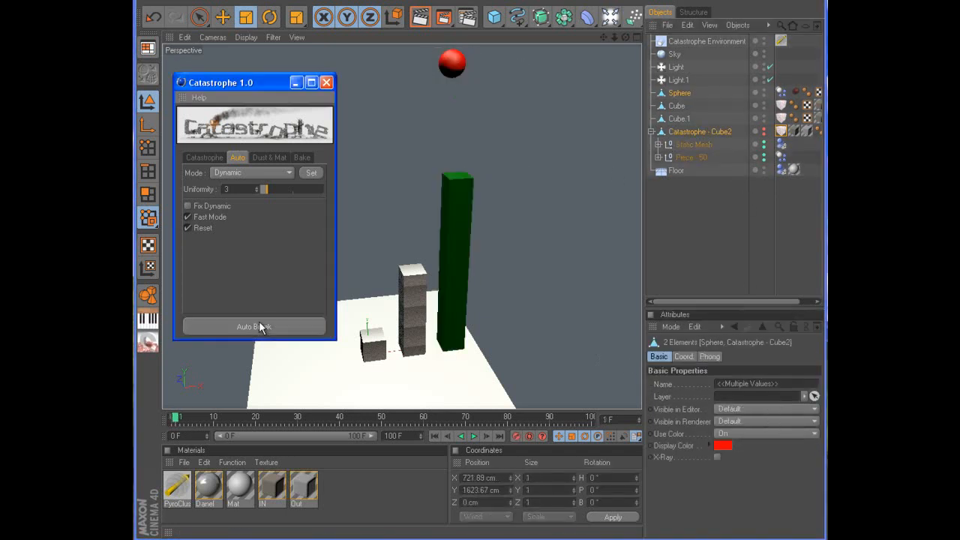
{"action": "left_click", "coordinate": [472, 439]}
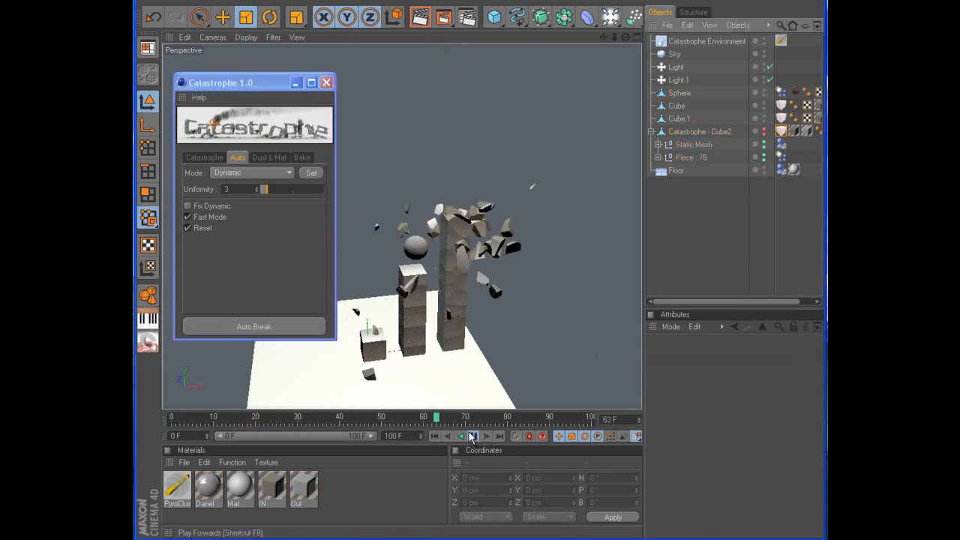
{"action": "left_click", "coordinate": [463, 435]}
- Enable Dynamic Mesh and set Mix to 0% in Cube2's Catastrophe Static tag
{"action": "left_click", "coordinate": [780, 146]}
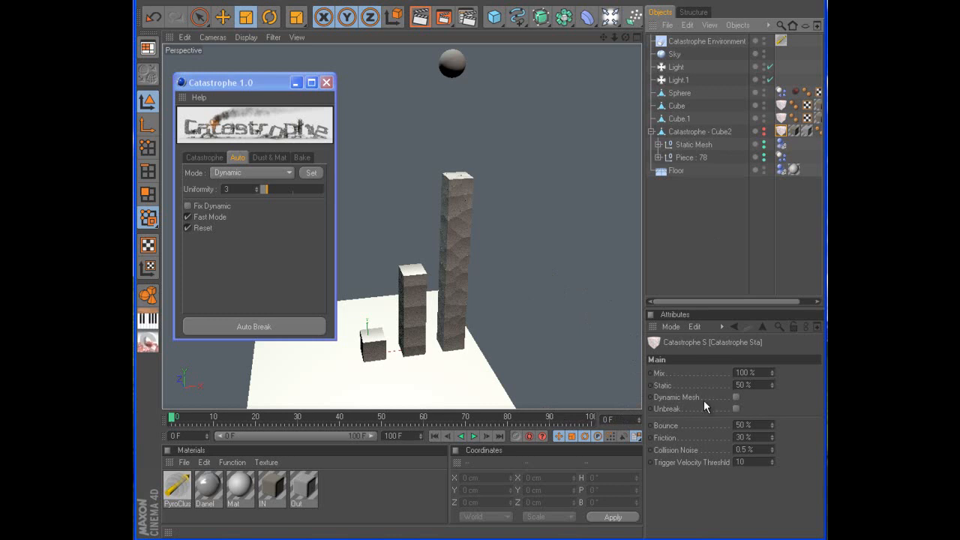
{"action": "left_click", "coordinate": [736, 396]}
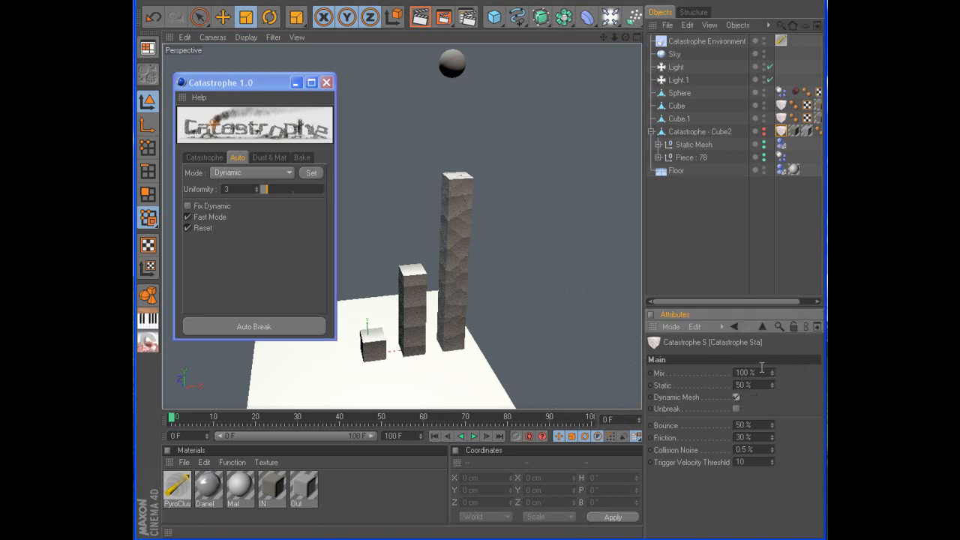
{"action": "key", "text": "Return"}
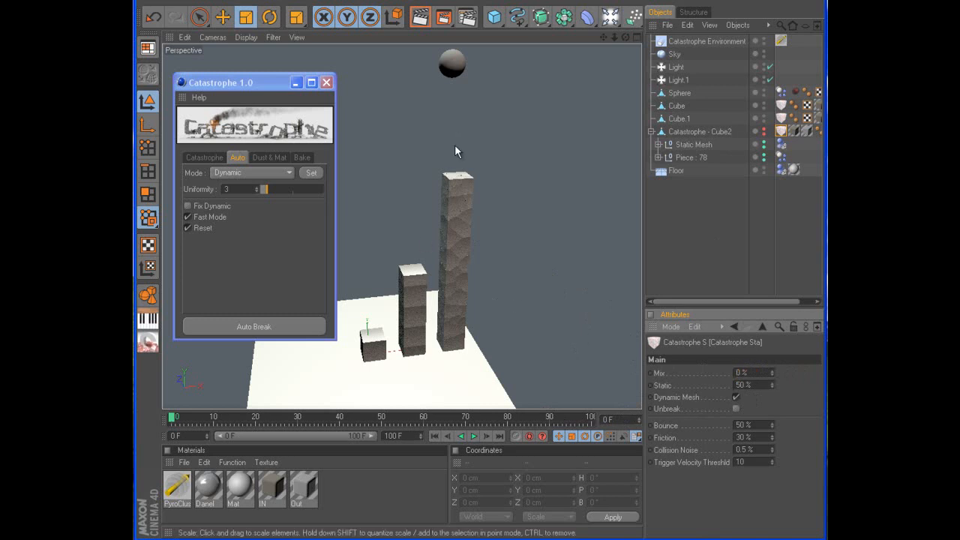
- Run Auto Break on Cube2 and Sphere with the dynamic mesh enabled
{"action": "left_click", "coordinate": [675, 131]}
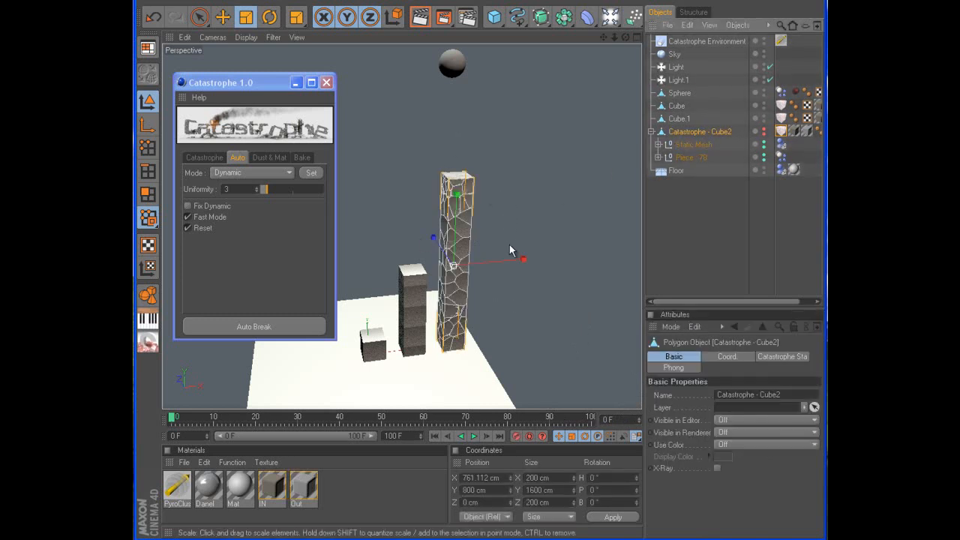
{"action": "left_click", "coordinate": [780, 132]}
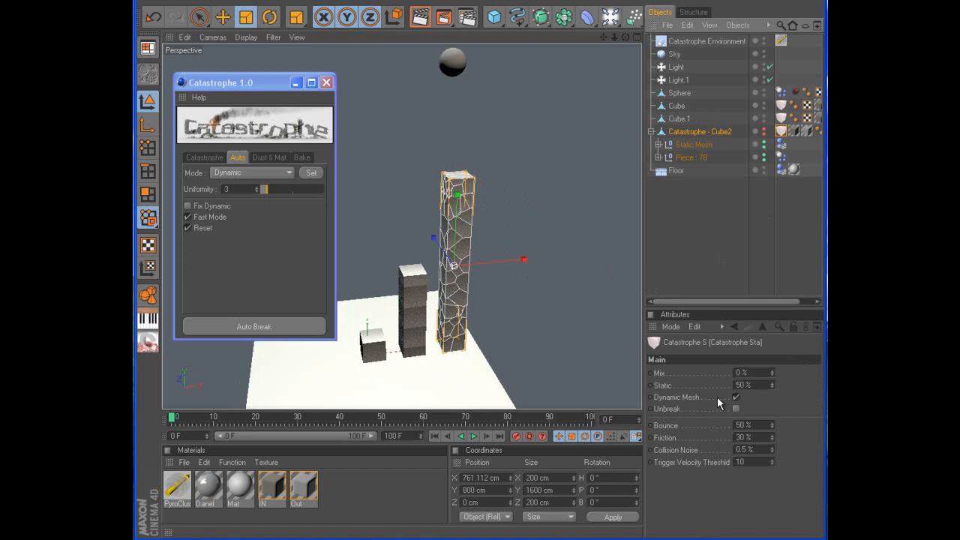
{"action": "left_click", "coordinate": [679, 93], "text": "ctrl"}
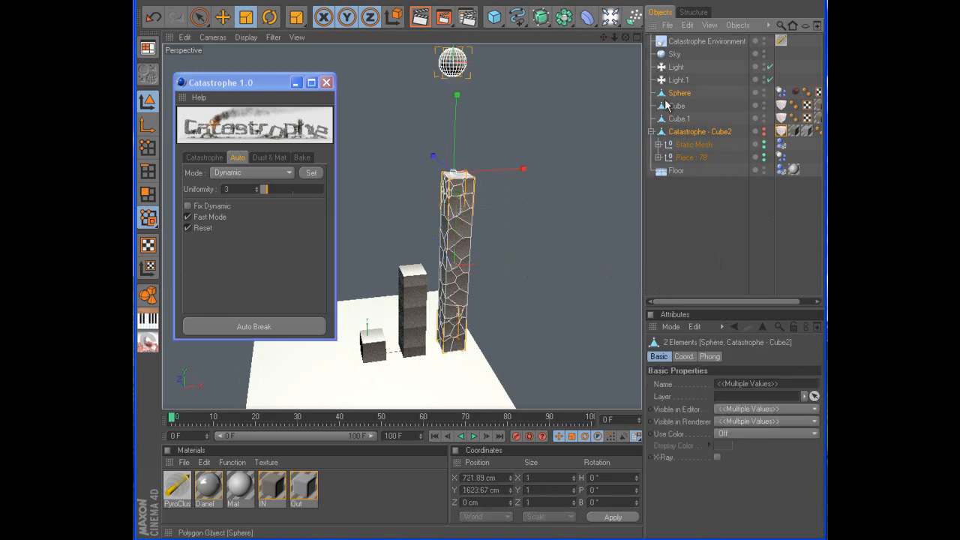
{"action": "left_click", "coordinate": [255, 326]}
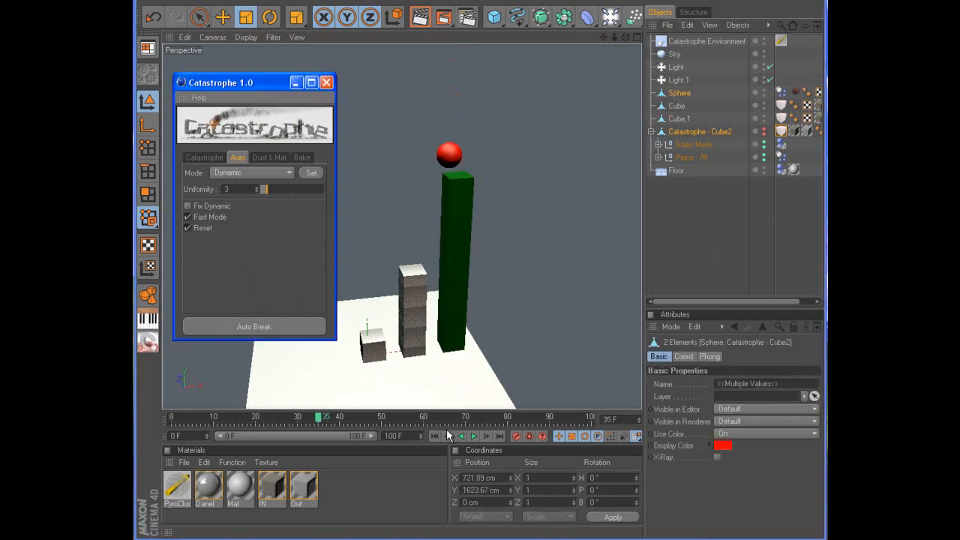
- Play the simulation and examine how Piece 22, the large remaining part of the tallest column, behaves
{"action": "left_click", "coordinate": [475, 436]}
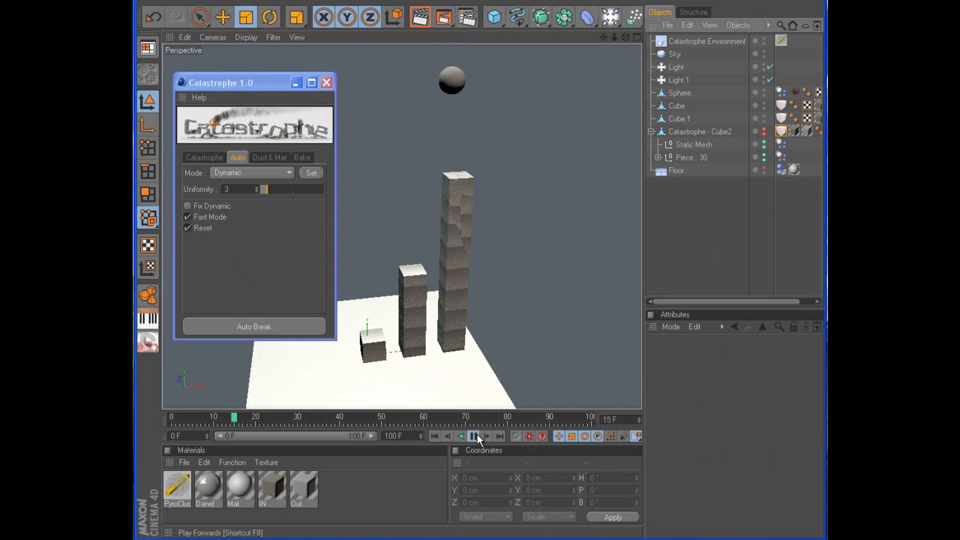
{"action": "scroll", "coordinate": [466, 229], "scroll_direction": "up", "scroll_amount": 2}
{"action": "left_click", "coordinate": [468, 234]}
{"action": "scroll", "coordinate": [480, 222], "scroll_direction": "up", "scroll_amount": 2}
{"action": "scroll", "coordinate": [480, 240], "scroll_direction": "down", "scroll_amount": 2}
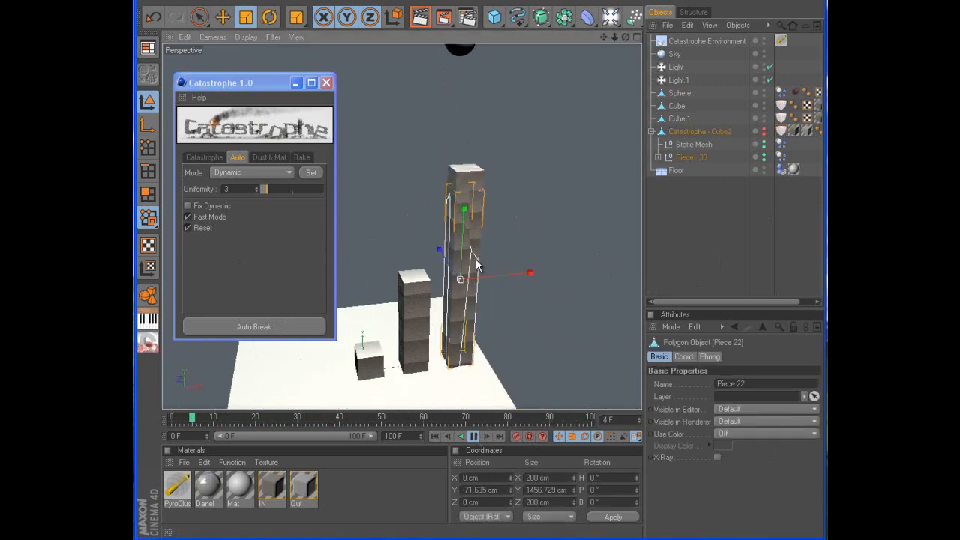
{"action": "scroll", "coordinate": [507, 344], "scroll_direction": "down", "scroll_amount": 1}
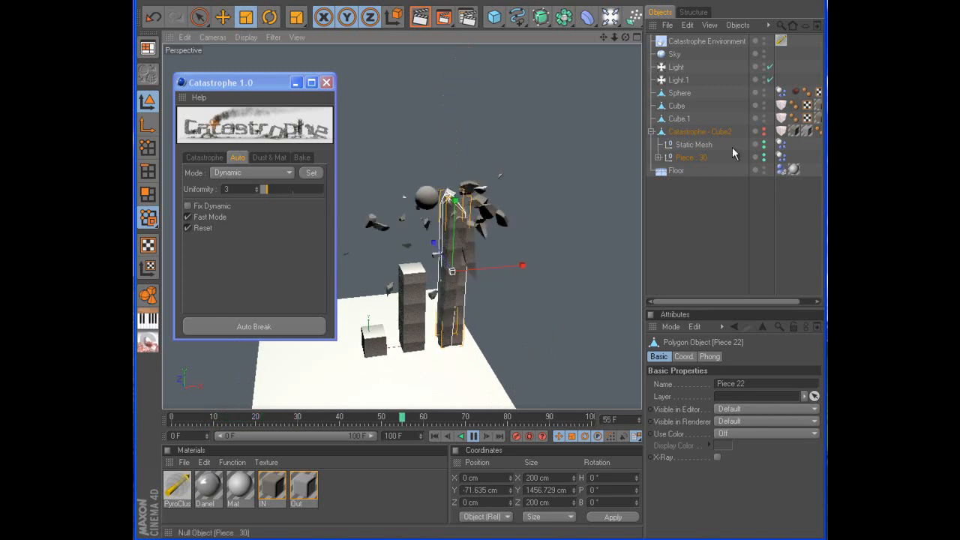
- Set Mix to 50% in Cube2's Catastrophe Static tag
{"action": "left_click", "coordinate": [780, 131]}
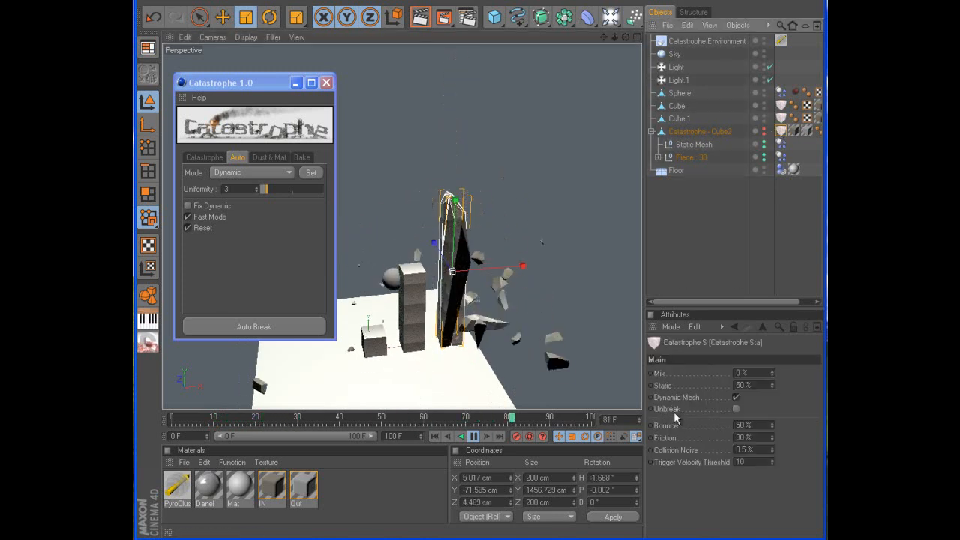
{"action": "double_click", "coordinate": [743, 372]}
{"action": "type", "text": "5"}
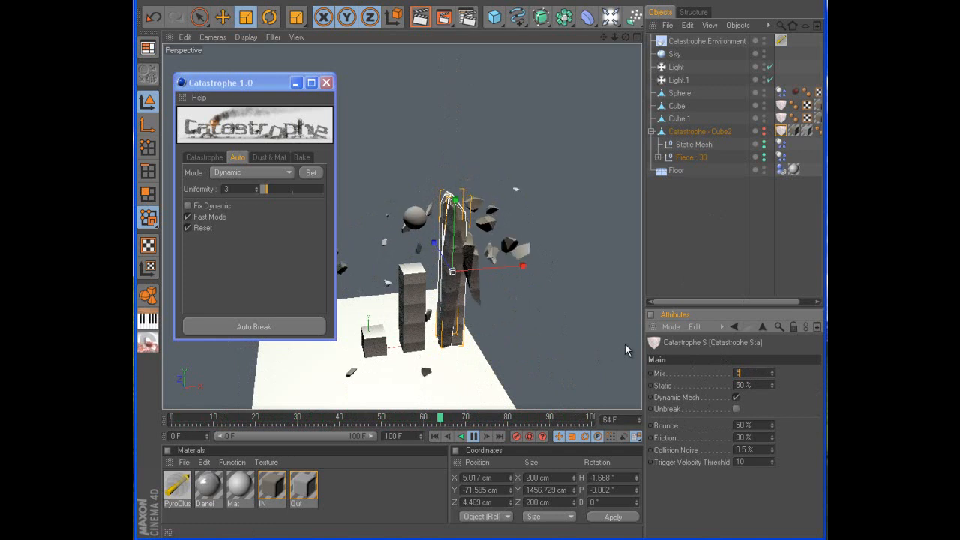
{"action": "type", "text": "0"}
{"action": "key", "text": "Return"}
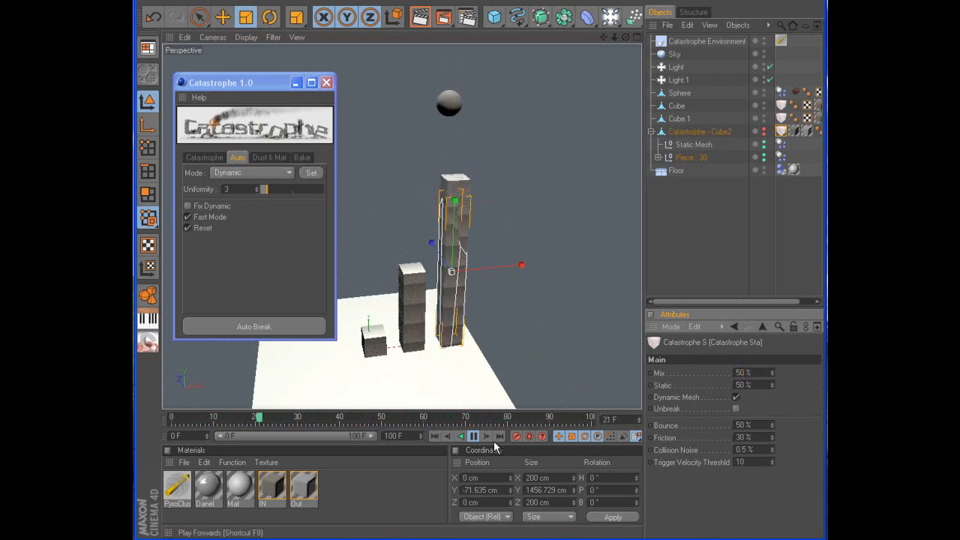
- Return to the first frame and run Auto Break again on Sphere and Cube2
{"action": "left_click", "coordinate": [435, 436]}
{"action": "left_click", "coordinate": [678, 93]}
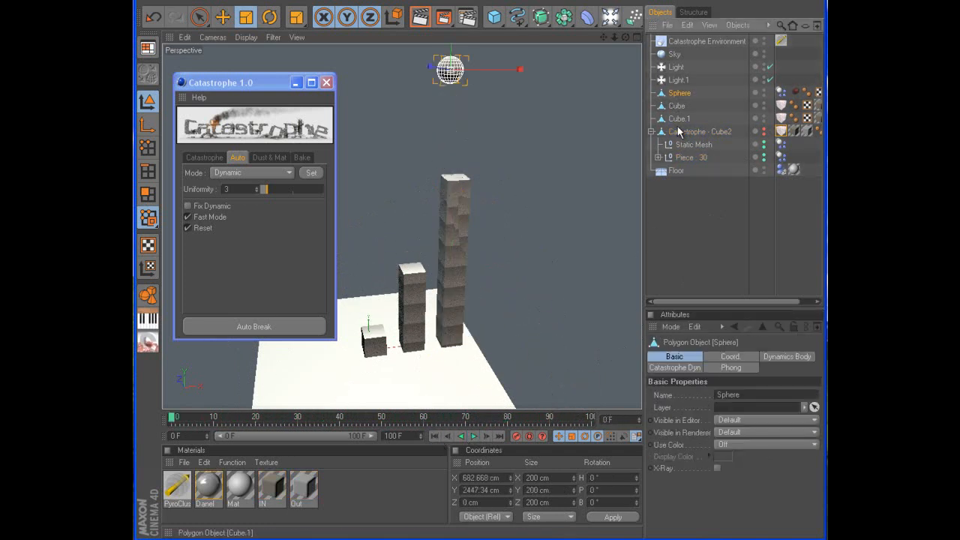
{"action": "left_click", "coordinate": [683, 130], "text": "ctrl"}
{"action": "left_click", "coordinate": [245, 328]}
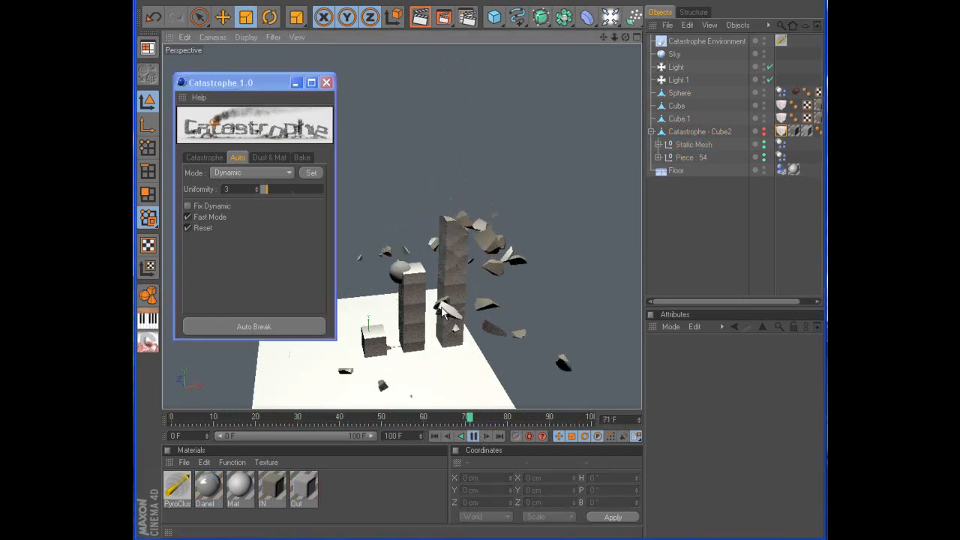
- Examine Piece 38 and the breaking column up close during playback, and return to the first frame
{"action": "left_click", "coordinate": [459, 274]}
{"action": "left_click", "coordinate": [460, 273]}
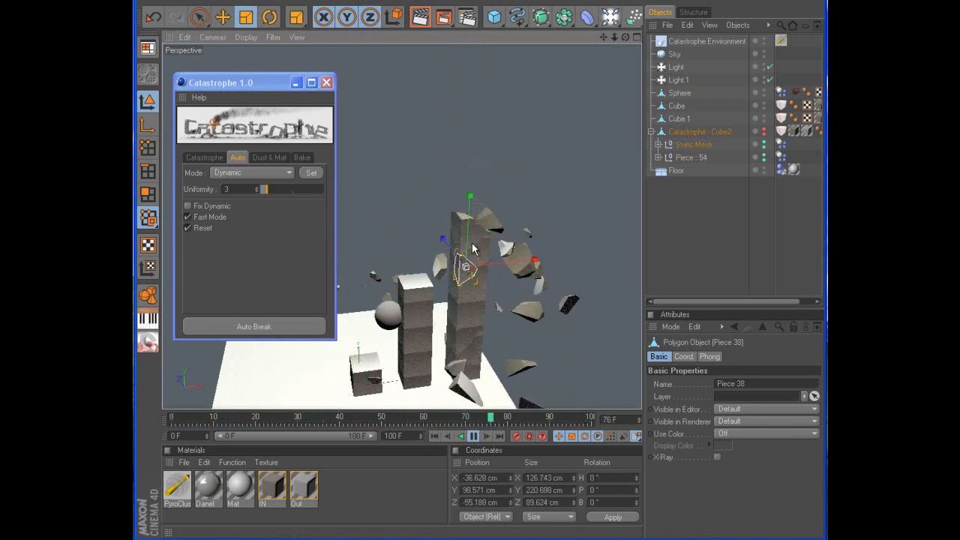
{"action": "scroll", "coordinate": [472, 245], "scroll_direction": "down", "scroll_amount": 2}
{"action": "left_click", "coordinate": [473, 436]}
{"action": "left_click", "coordinate": [435, 436]}
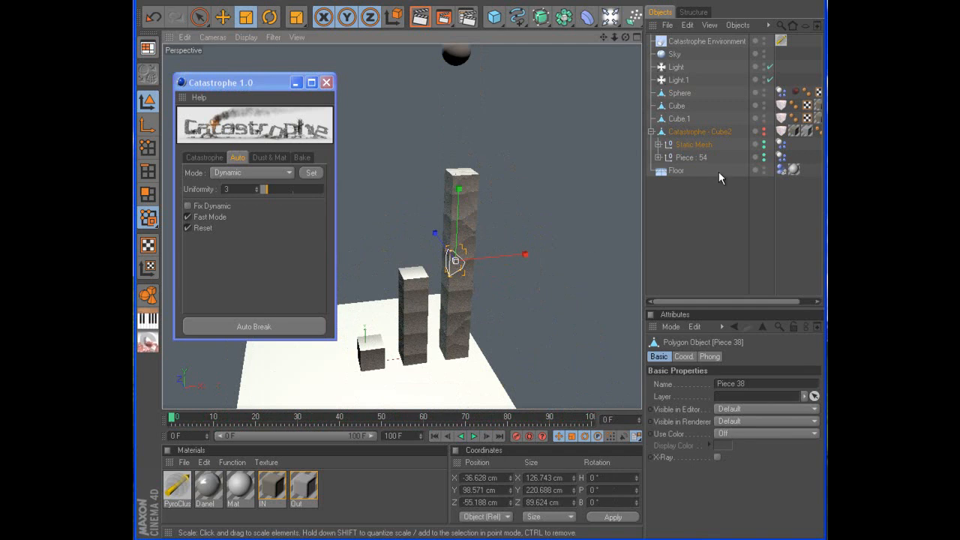
- Turn off Dynamic Mesh and set Bounce to 200% in Cube2's Catastrophe Static tag
{"action": "left_click", "coordinate": [782, 132]}
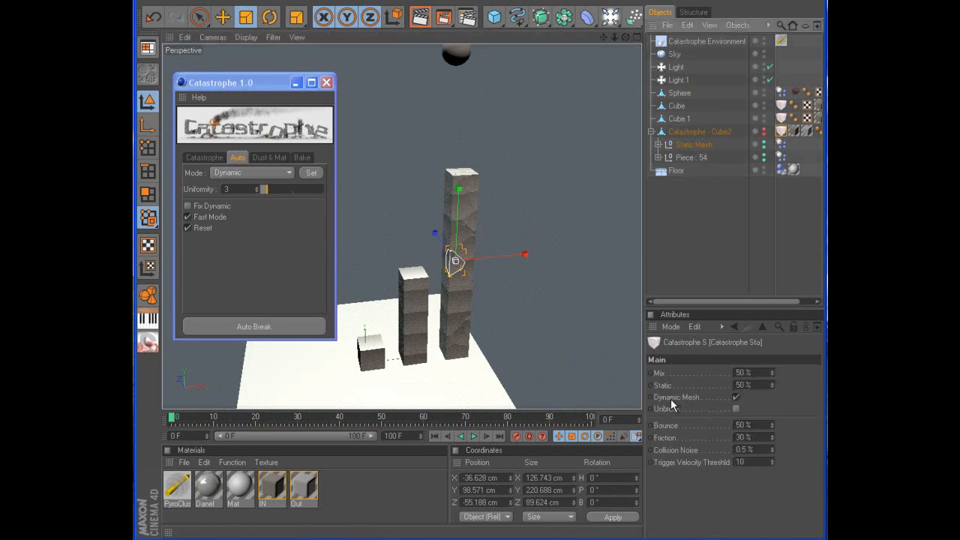
{"action": "left_click", "coordinate": [737, 398]}
{"action": "left_click_drag", "start_coordinate": [486, 342], "coordinate": [491, 336], "text": "alt"}
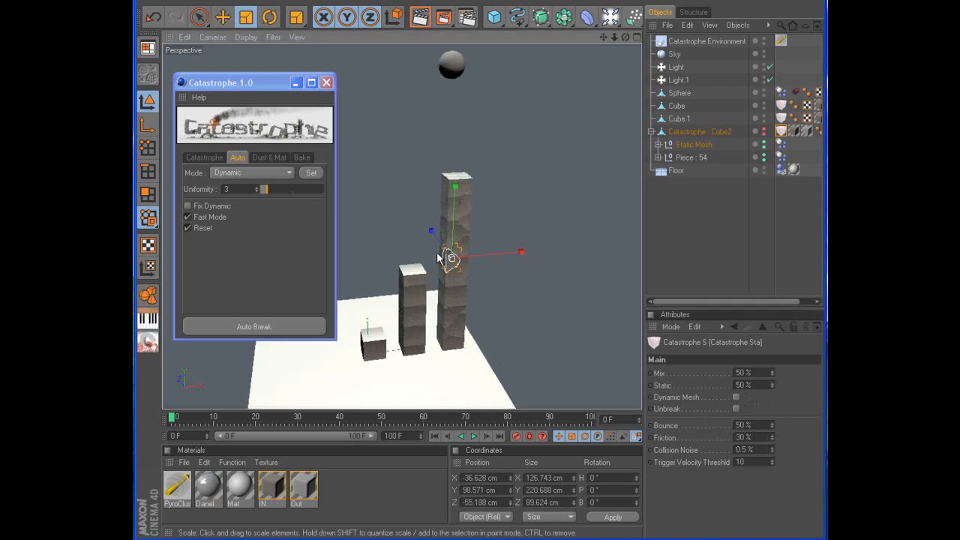
{"action": "left_click", "coordinate": [742, 425]}
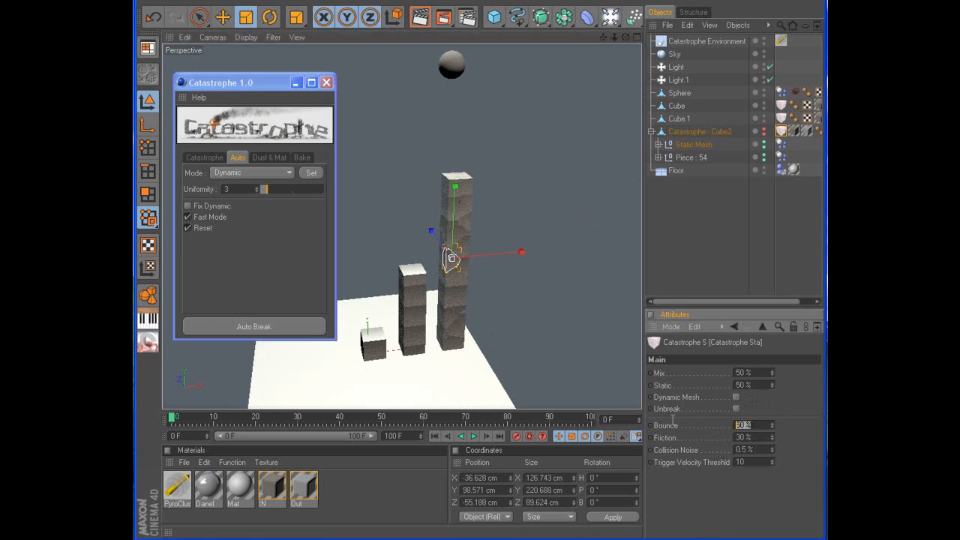
{"action": "key", "text": "Tab"}
{"action": "type", "text": "200"}
- Run Auto Break again on Sphere and Cube2 with Bounce at 0% and Friction at 200% in Cube2's Catastrophe Static tag
{"action": "left_click", "coordinate": [698, 132]}
{"action": "left_click", "coordinate": [679, 94], "text": "ctrl"}
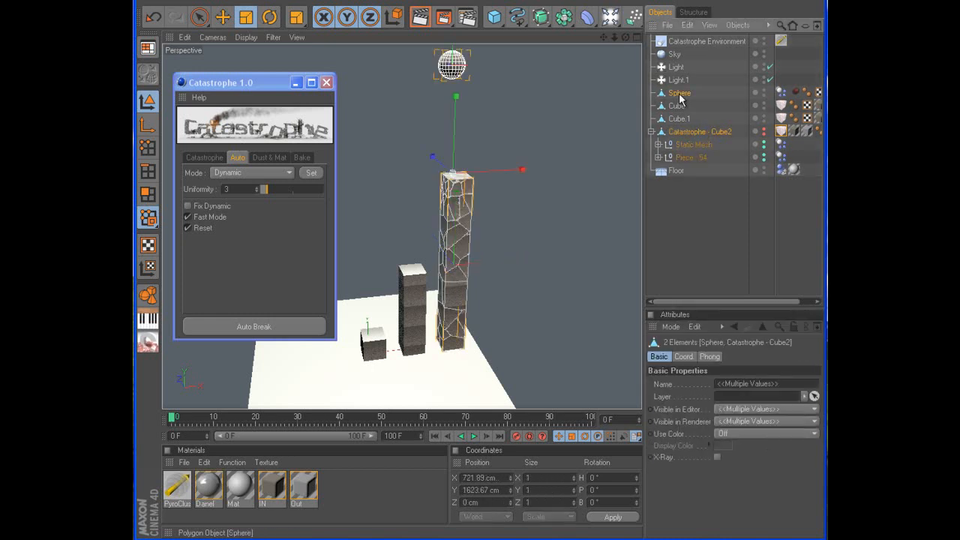
{"action": "left_click", "coordinate": [781, 131]}
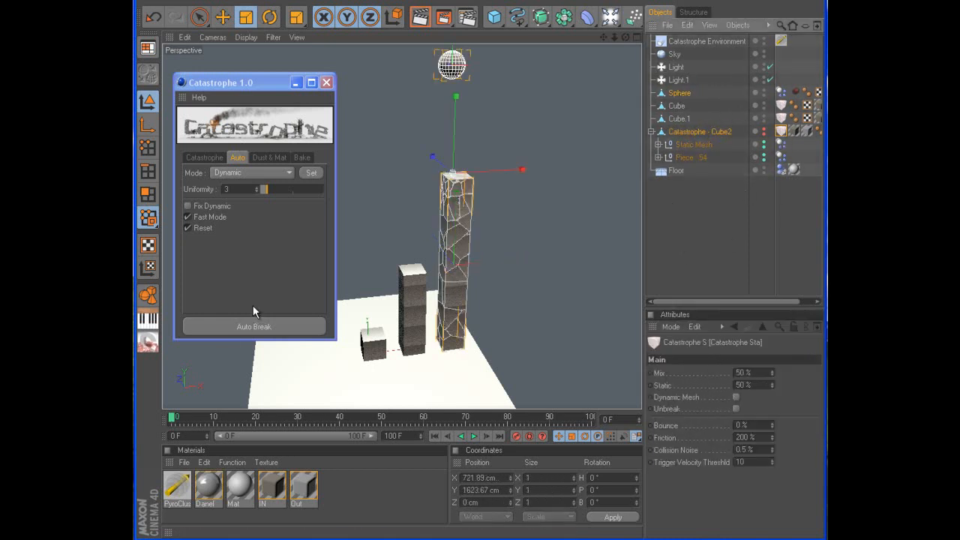
{"action": "left_click", "coordinate": [241, 324]}
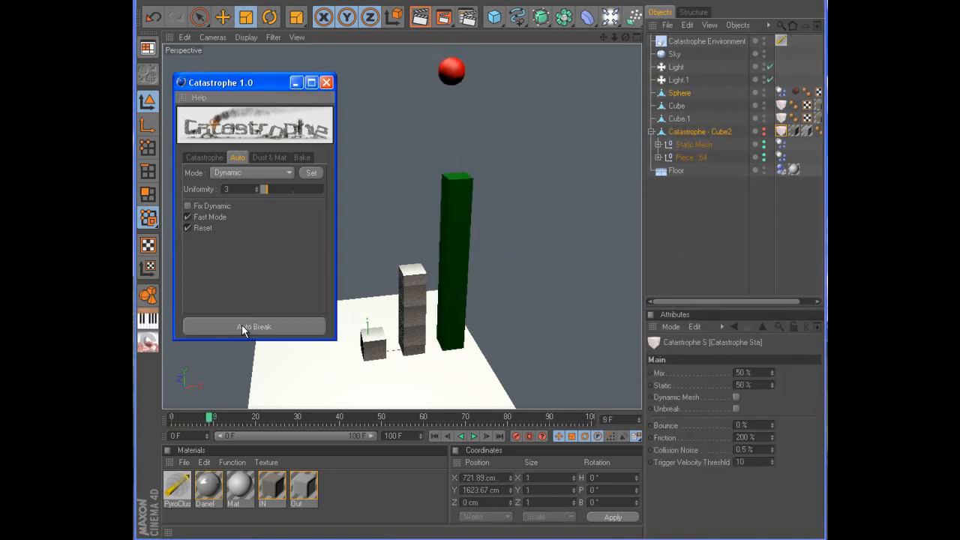
- Play the column's break simulation, pause it around frame 66, and return to the first frame
{"action": "left_click", "coordinate": [474, 436]}
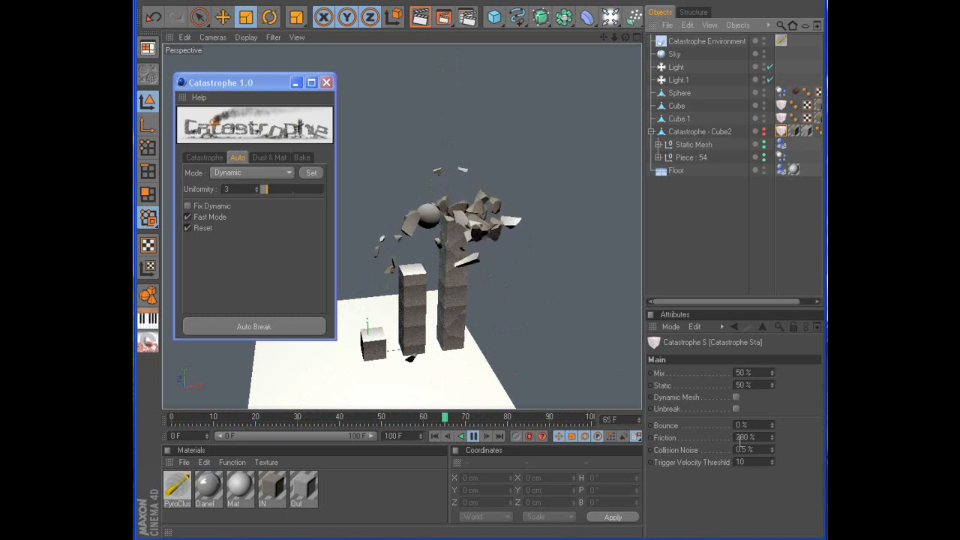
{"action": "left_click", "coordinate": [474, 436]}
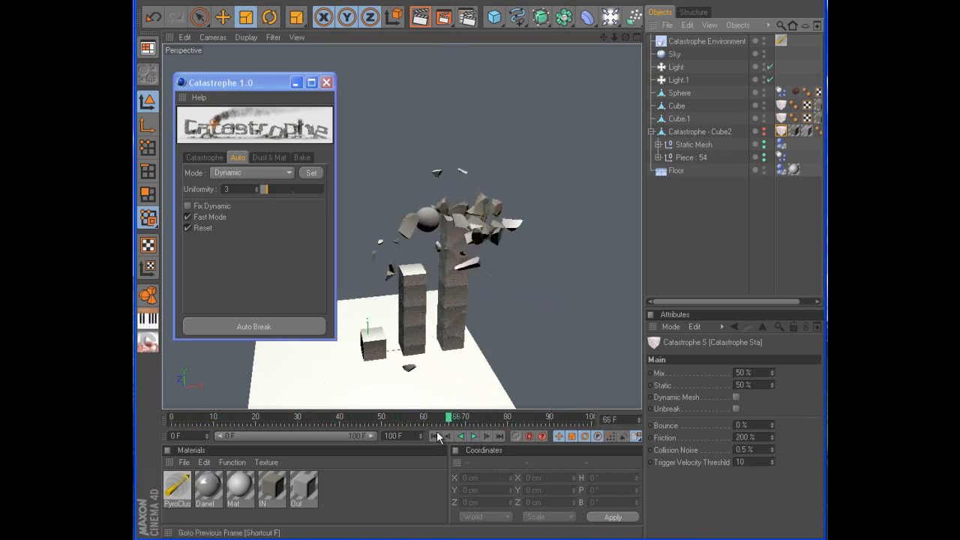
{"action": "left_click", "coordinate": [435, 436]}
{"action": "left_click_drag", "start_coordinate": [604, 37], "coordinate": [577, 83]}
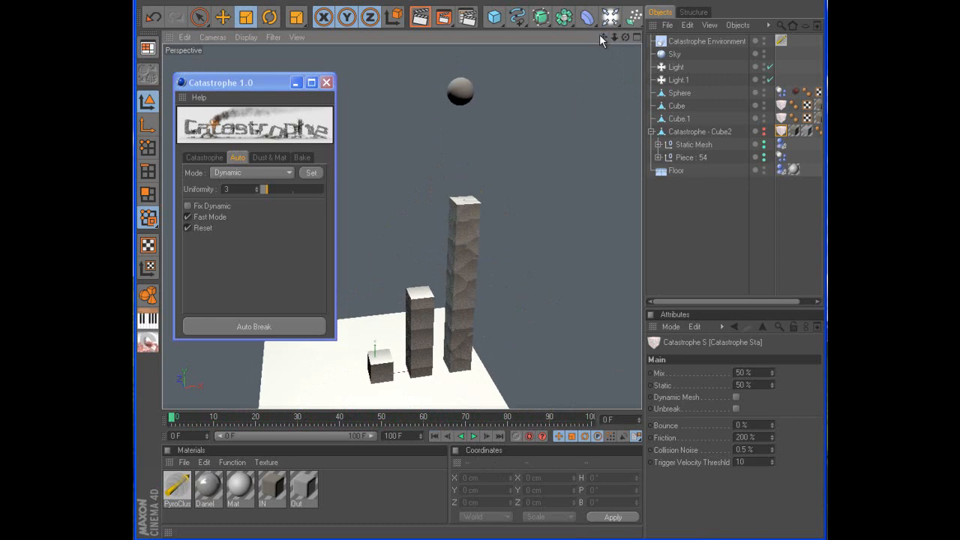
{"action": "left_click_drag", "start_coordinate": [603, 37], "coordinate": [450, 245]}
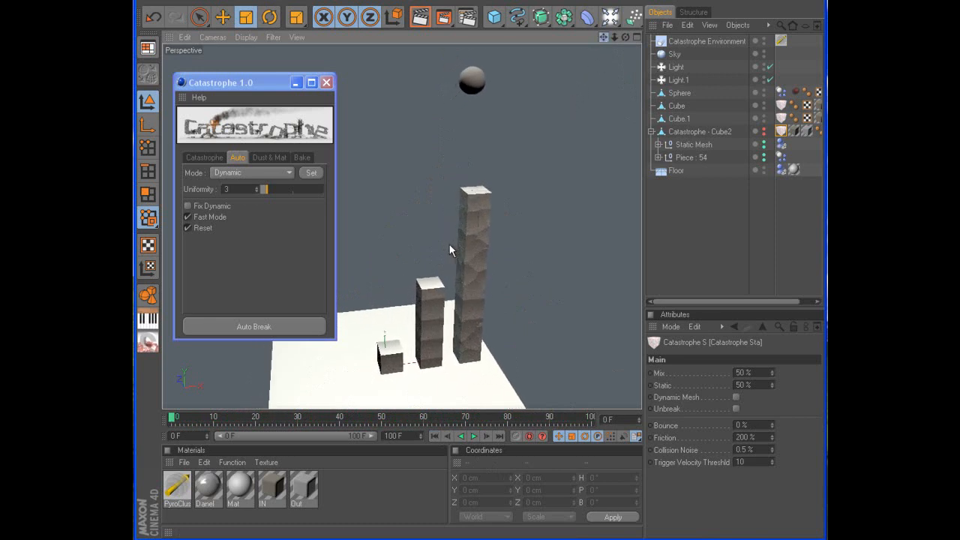
- Enable Use Dust, Create Enviroment and Shadows, and run Auto Break in Dynamic mode on Sphere and Cube2
{"action": "left_click", "coordinate": [272, 158]}
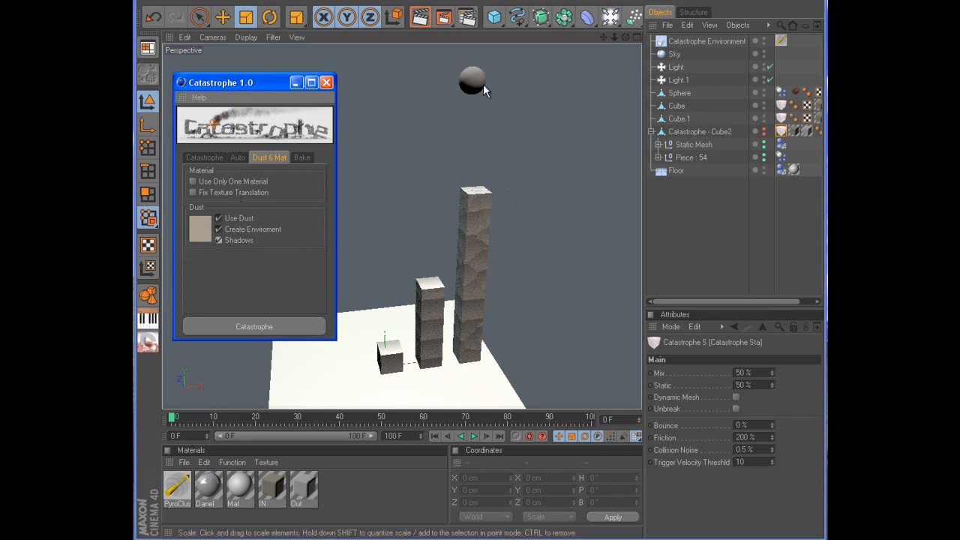
{"action": "left_click", "coordinate": [666, 132]}
{"action": "left_click", "coordinate": [679, 94], "text": "ctrl"}
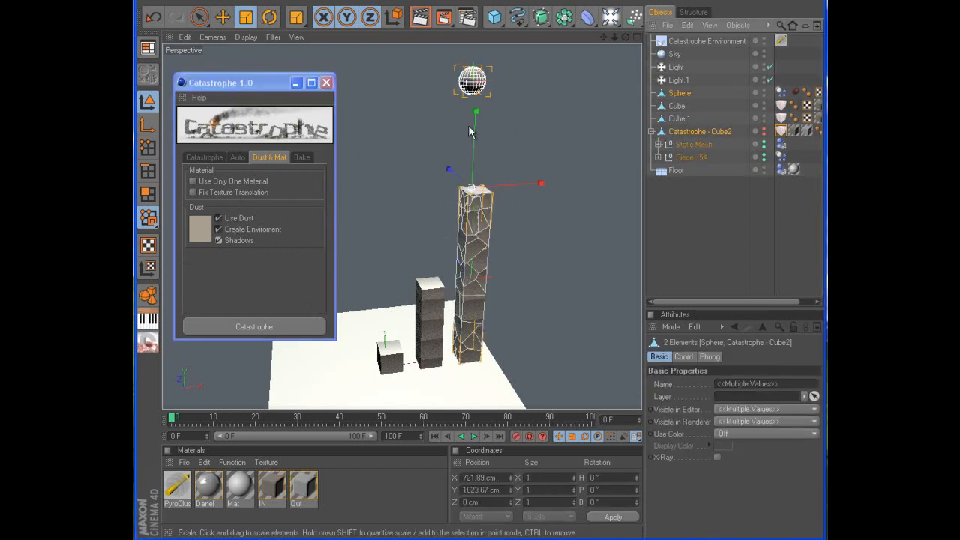
{"action": "left_click", "coordinate": [231, 155]}
{"action": "left_click", "coordinate": [237, 325]}
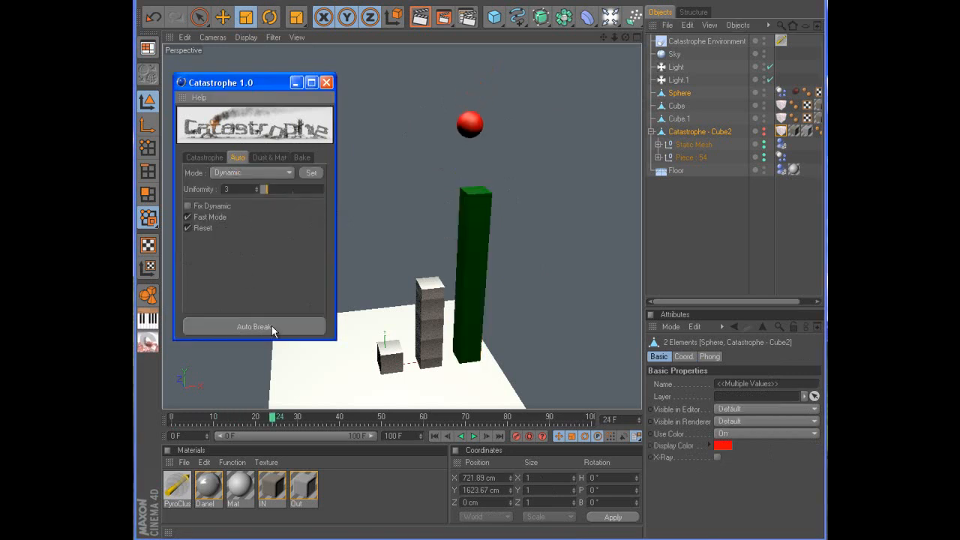
- Play the simulation to frame 57, render the perspective view to inspect the dust, and return to the first frame
{"action": "left_click", "coordinate": [474, 436]}
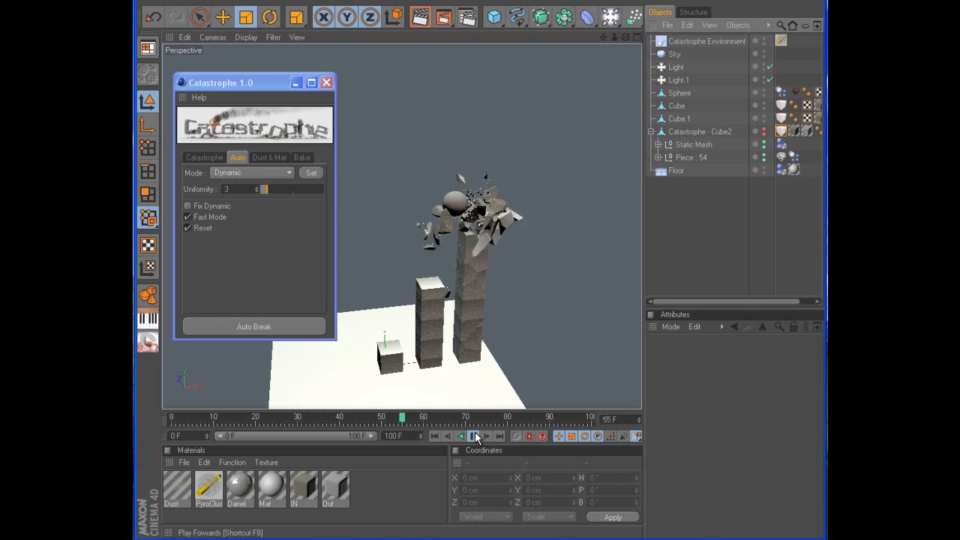
{"action": "left_click", "coordinate": [475, 435]}
{"action": "left_click", "coordinate": [426, 25]}
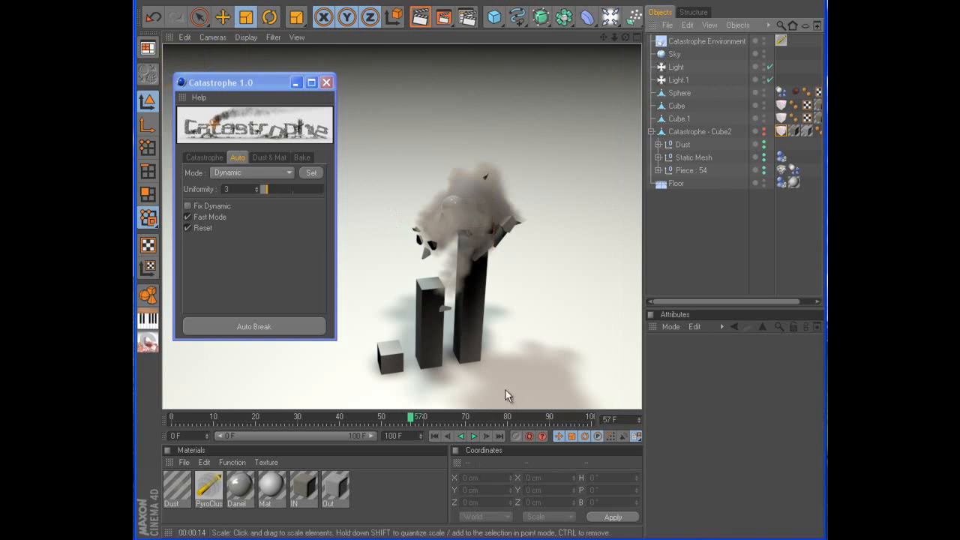
{"action": "left_click", "coordinate": [434, 435]}
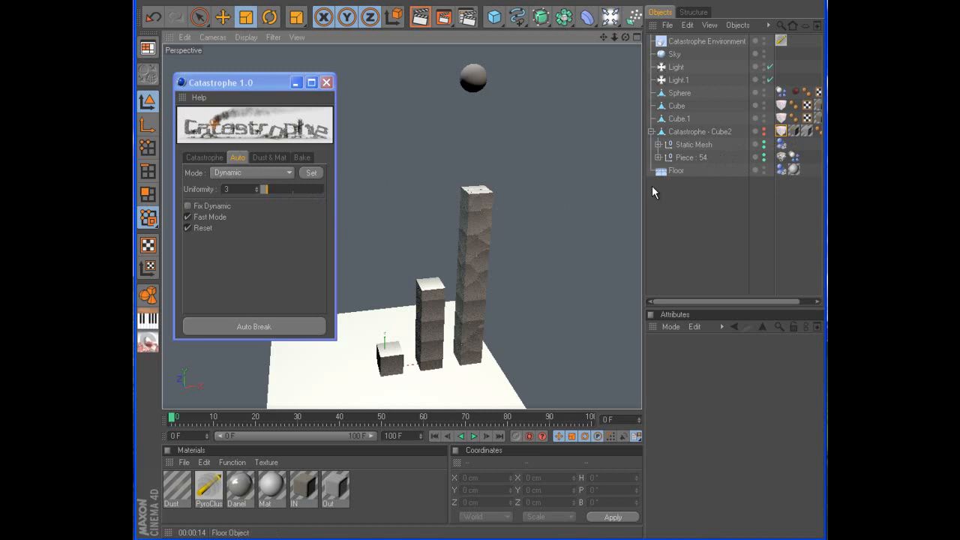
- Turn off the dust options and rerun Auto Break on Sphere and Cube2 with Pieces at 10
{"action": "left_click", "coordinate": [680, 95]}
{"action": "left_click", "coordinate": [678, 130], "text": "ctrl"}
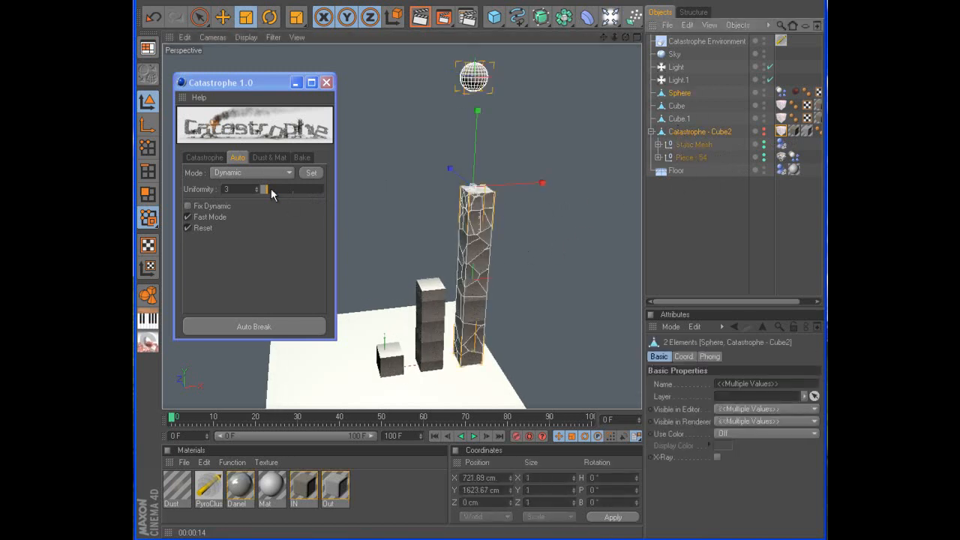
{"action": "left_click", "coordinate": [204, 158]}
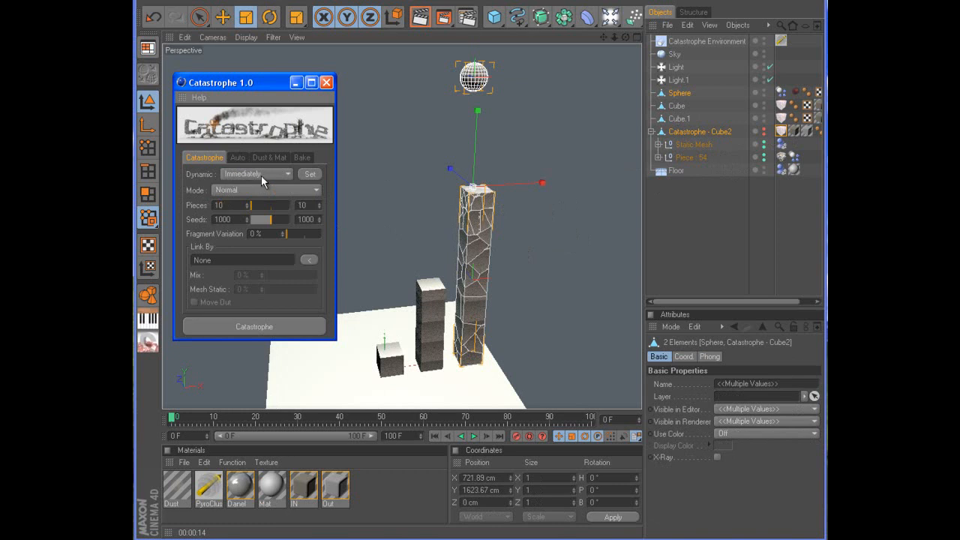
{"action": "left_click", "coordinate": [239, 157]}
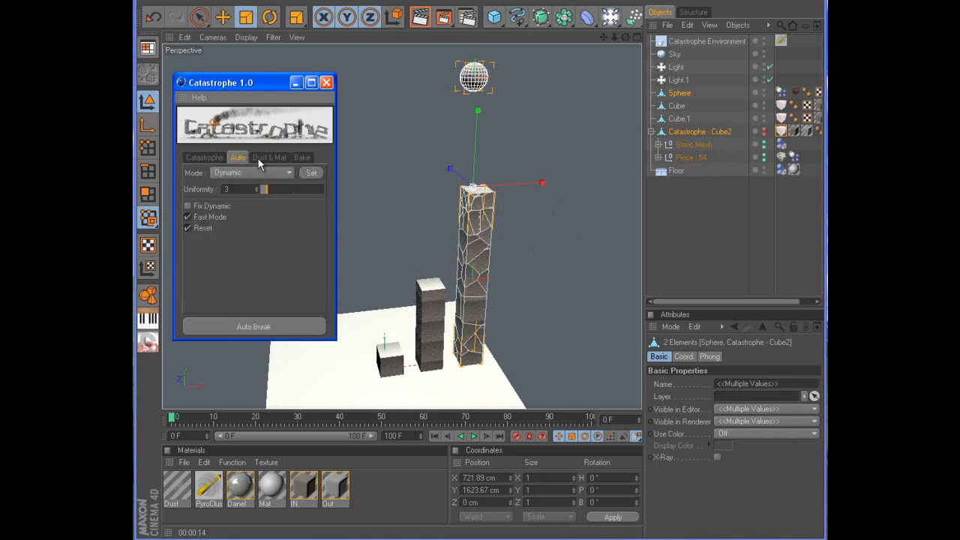
{"action": "left_click", "coordinate": [259, 157]}
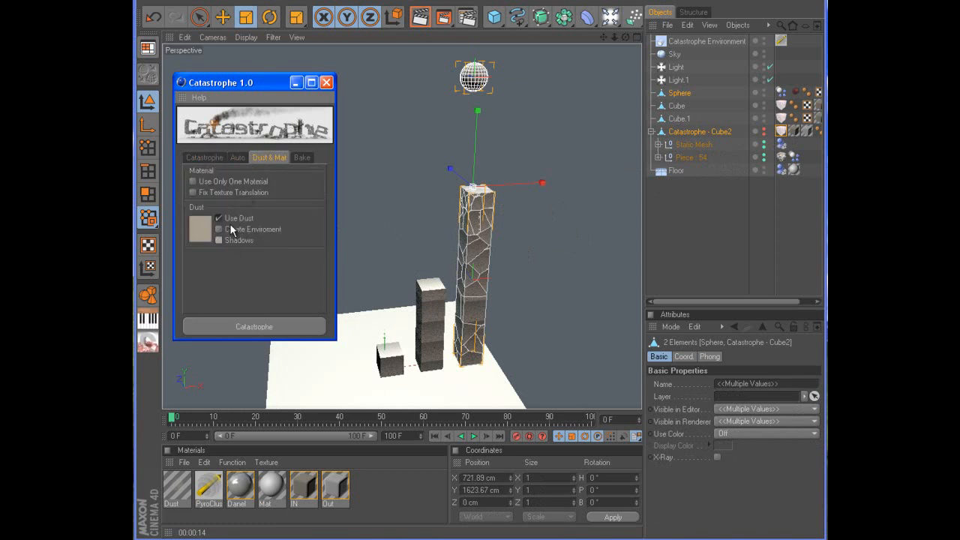
{"action": "left_click", "coordinate": [240, 155]}
{"action": "left_click", "coordinate": [259, 158]}
{"action": "left_click", "coordinate": [237, 157]}
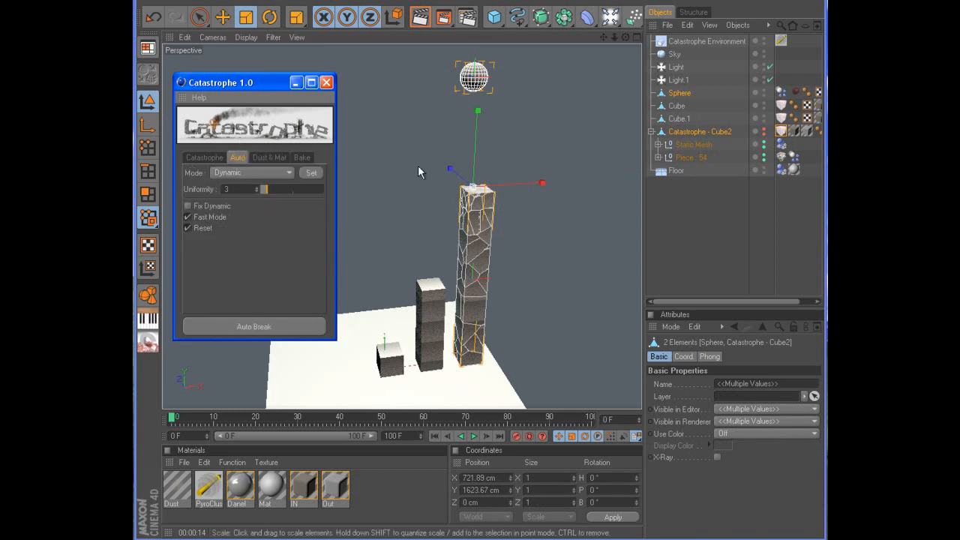
{"action": "left_click", "coordinate": [267, 315]}
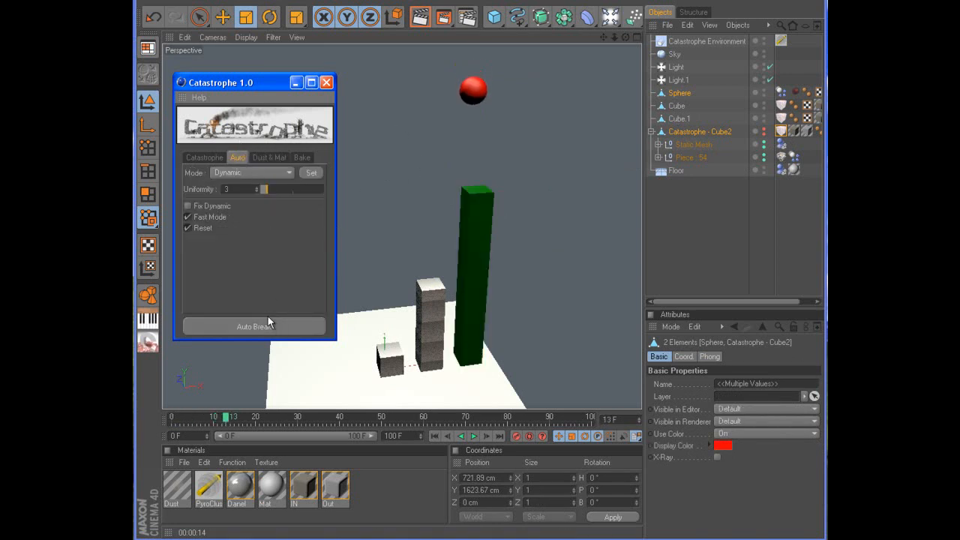
- During playback, move Cube.1 under the fragments falling from the tall column, to about X 278 cm, Z -206 cm
{"action": "left_click", "coordinate": [474, 436]}
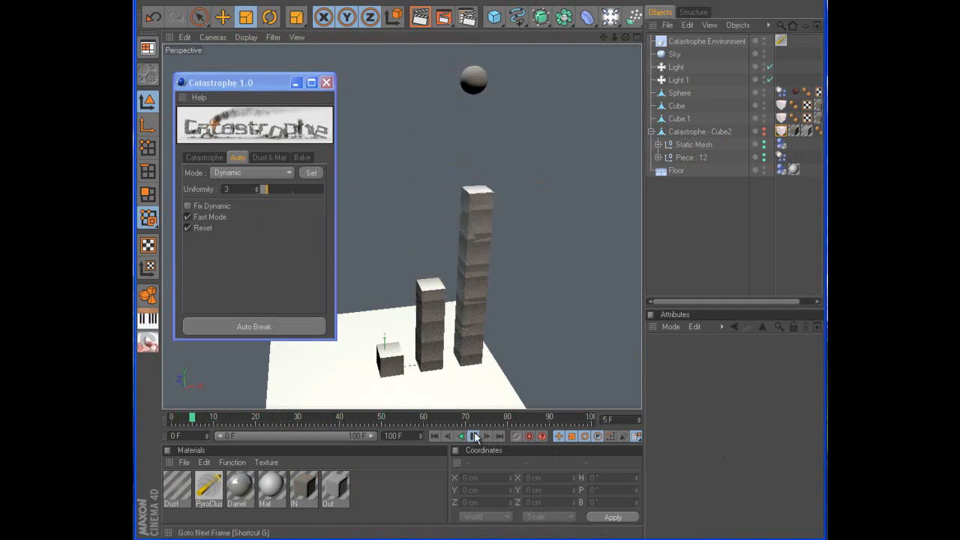
{"action": "middle_click_drag", "start_coordinate": [422, 296], "coordinate": [448, 243], "text": "alt"}
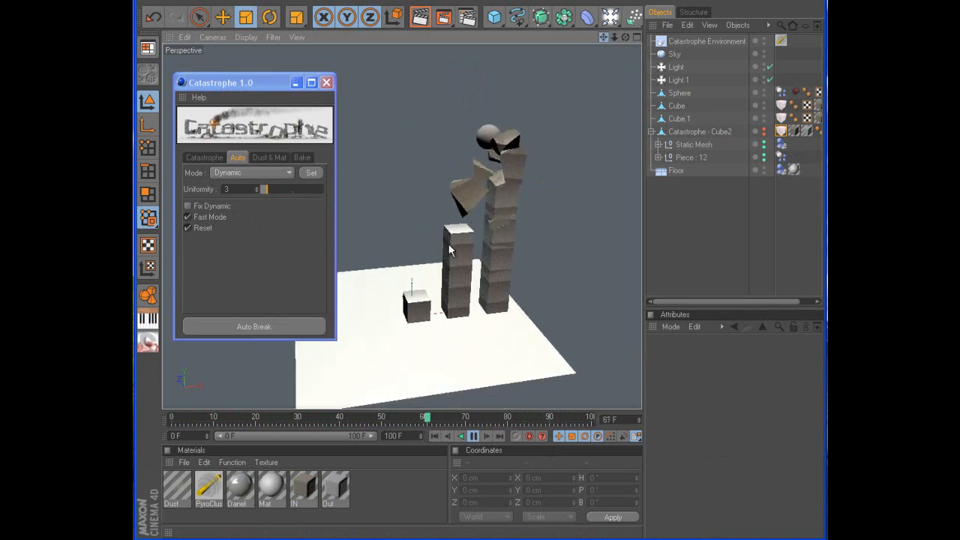
{"action": "scroll", "coordinate": [450, 259], "scroll_direction": "up", "scroll_amount": 1}
{"action": "left_click", "coordinate": [453, 271]}
{"action": "left_click", "coordinate": [445, 254]}
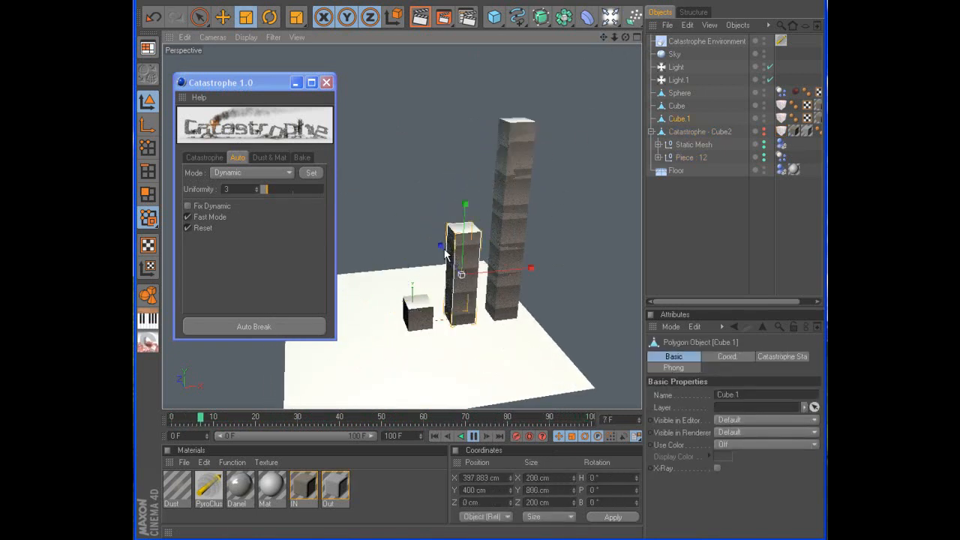
{"action": "left_click", "coordinate": [222, 17]}
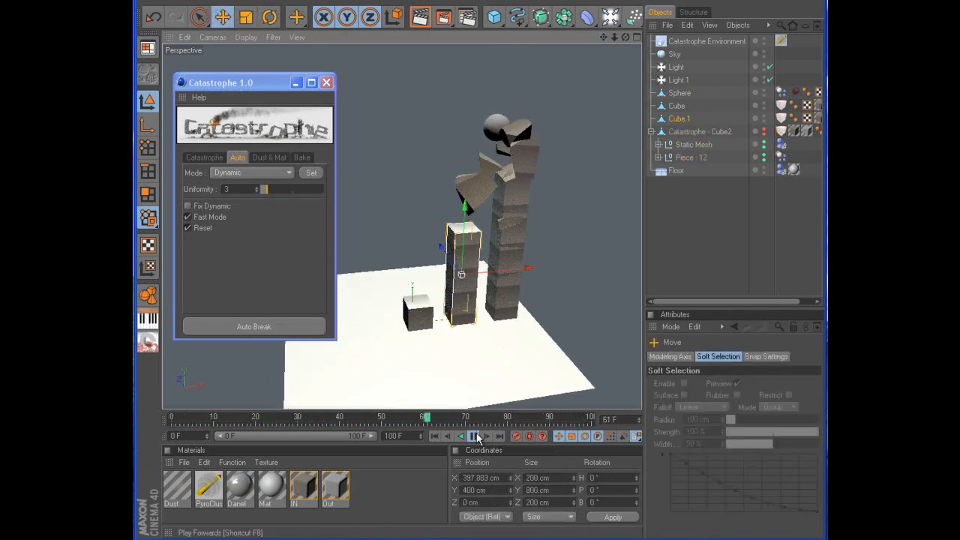
{"action": "left_click_drag", "start_coordinate": [442, 235], "coordinate": [449, 275]}
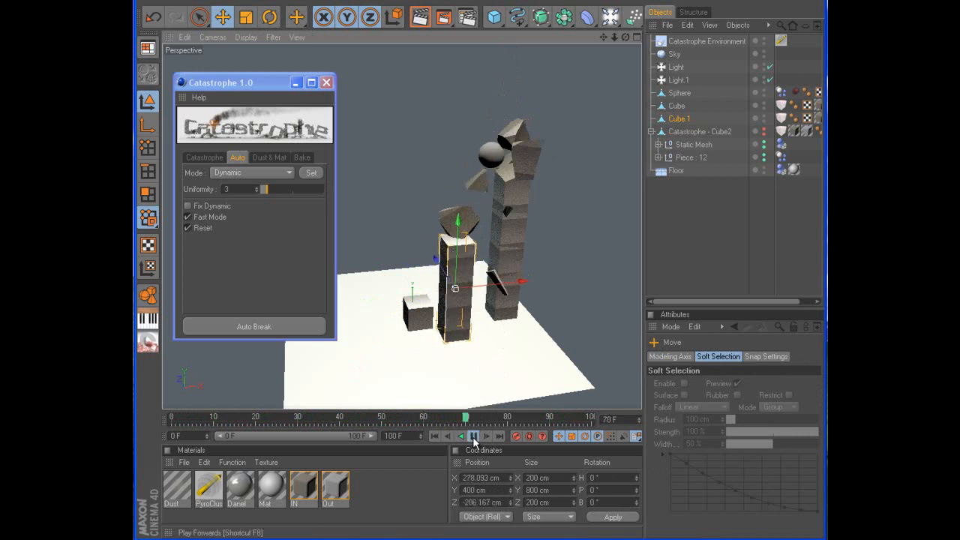
- Replay the simulation to frame 68 and set Piece 4, the fragment hitting Cube.1, to Dynamic mode
{"action": "left_click", "coordinate": [435, 436]}
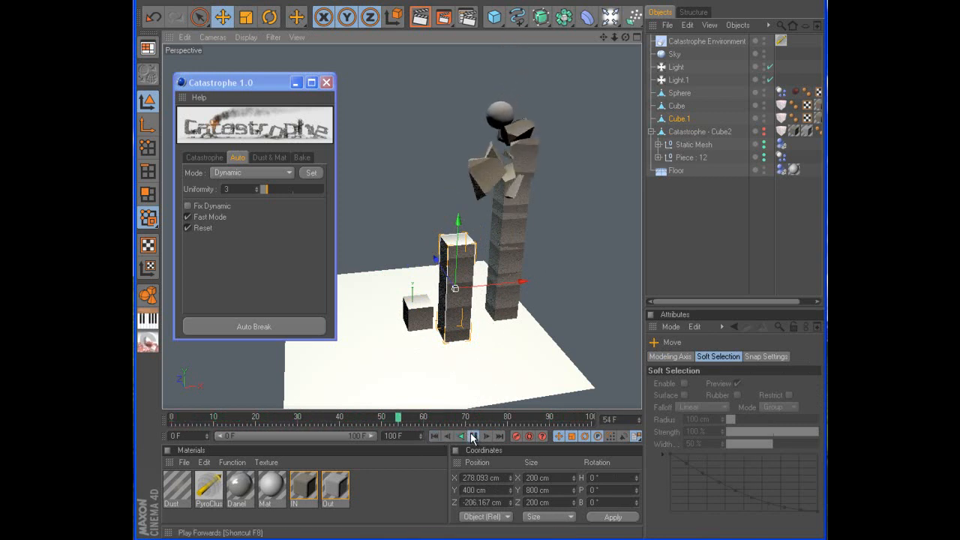
{"action": "left_click", "coordinate": [466, 217]}
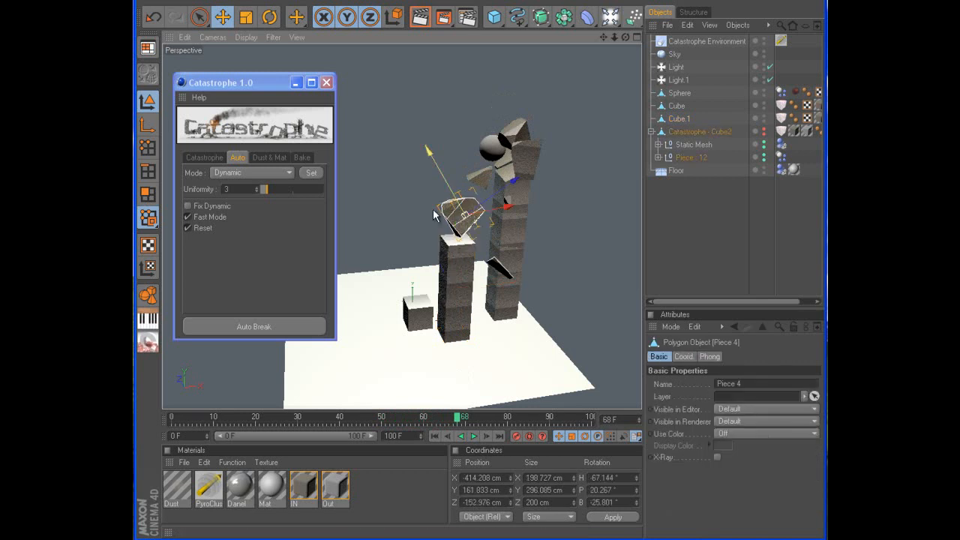
{"action": "left_click", "coordinate": [309, 173]}
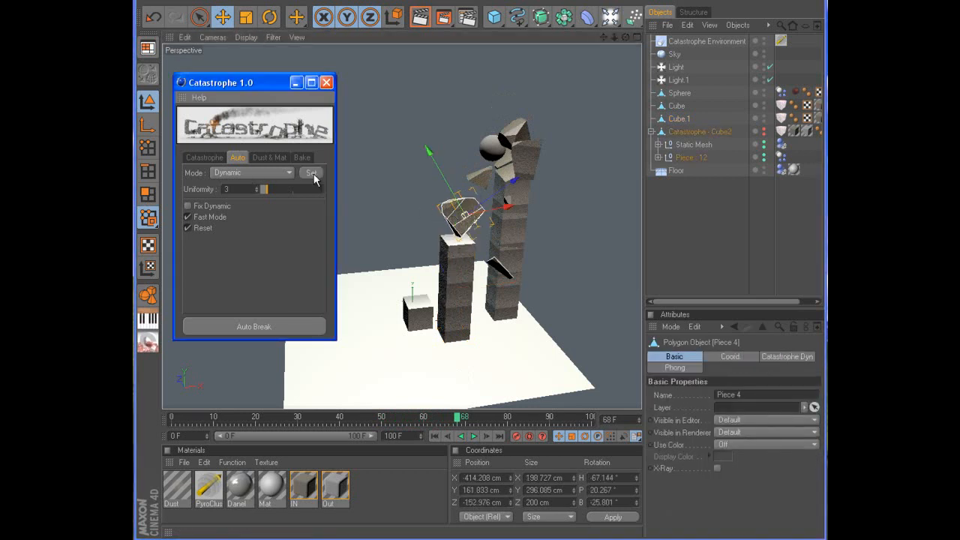
- Set Mix to 20% and Static to 10% in Cube.1's Catastrophe Static tag
{"action": "left_click", "coordinate": [469, 219]}
{"action": "left_click", "coordinate": [468, 219], "text": "shift"}
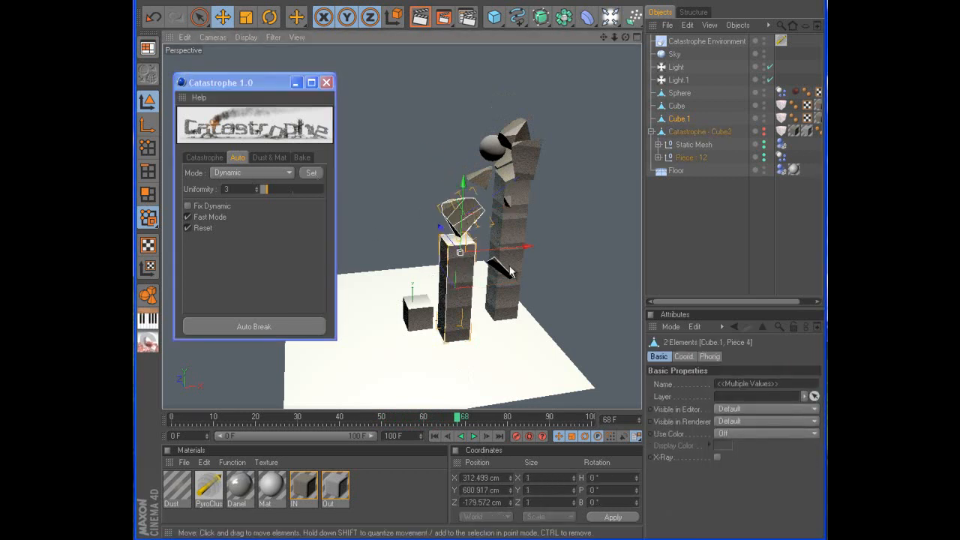
{"action": "left_click", "coordinate": [780, 132]}
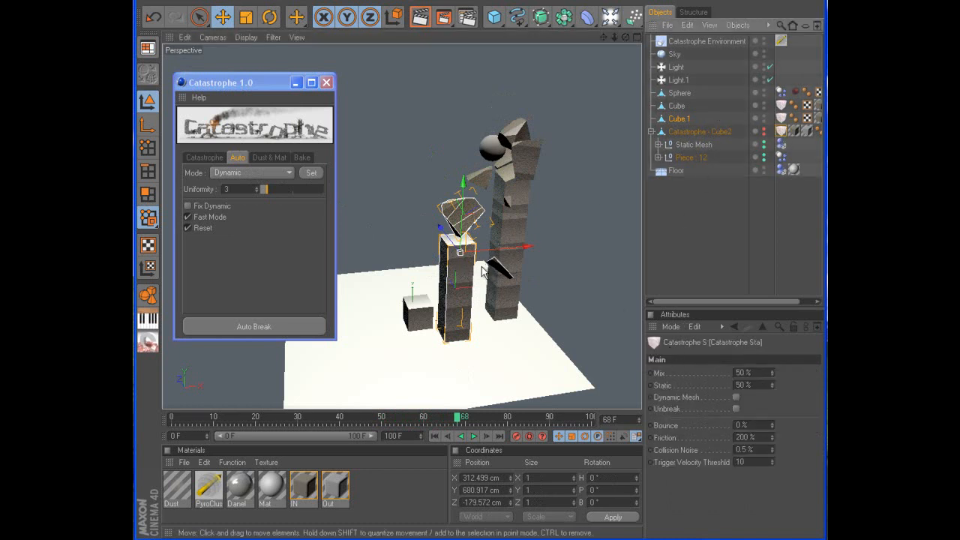
{"action": "left_click", "coordinate": [452, 298]}
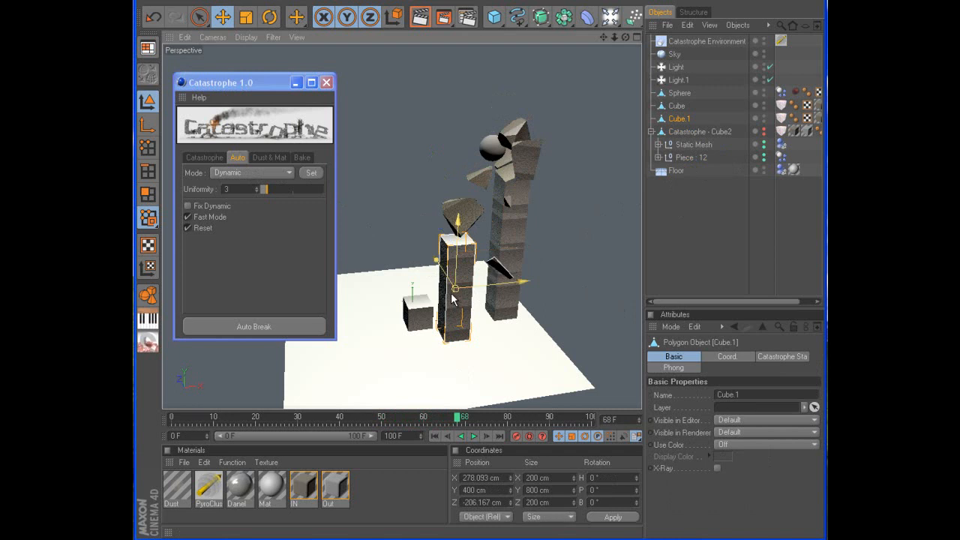
{"action": "left_click", "coordinate": [781, 118]}
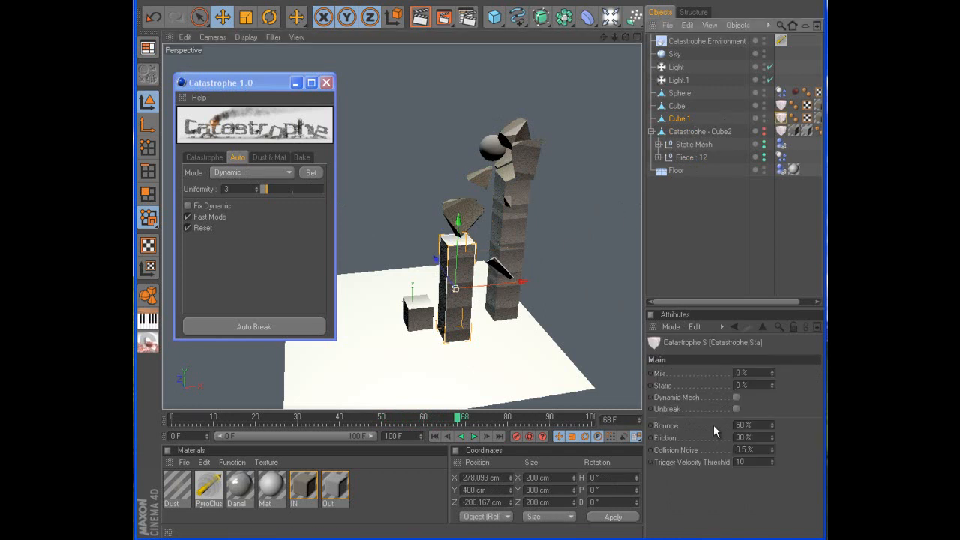
{"action": "left_click", "coordinate": [760, 376]}
{"action": "type", "text": "20"}
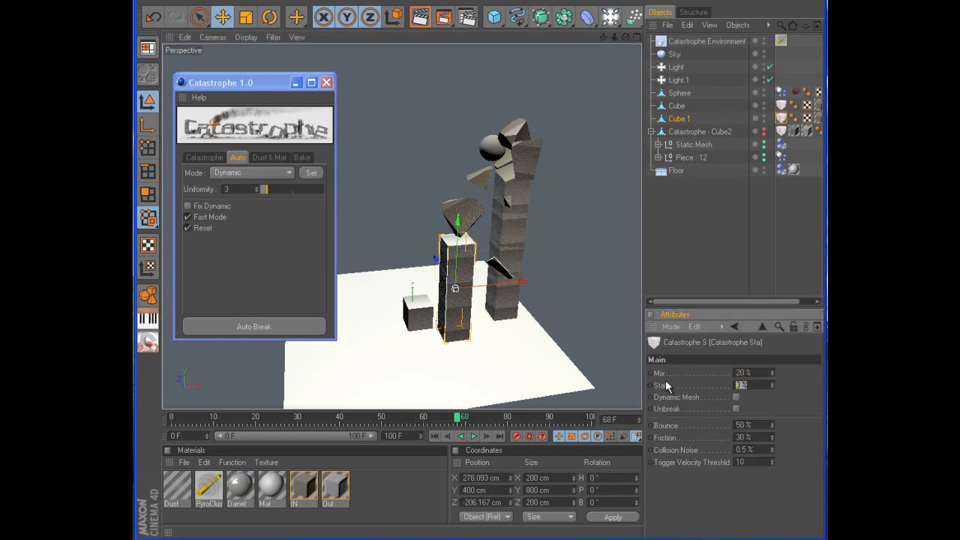
{"action": "type", "text": "10"}
{"action": "key", "text": "Return"}
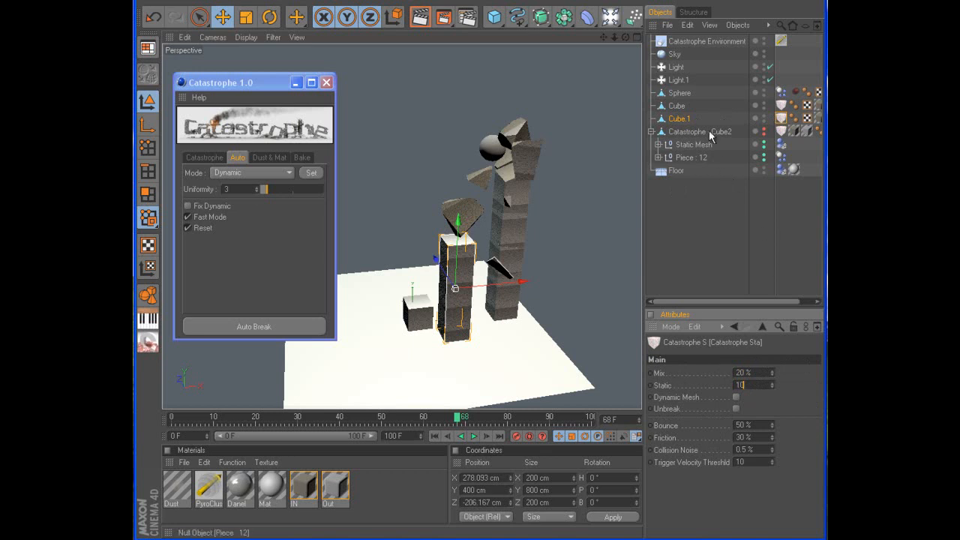
- Run Auto Break on Cube.1 and Piece 4 together, and play back the simulation
{"action": "left_click", "coordinate": [477, 203], "text": "shift"}
{"action": "left_click", "coordinate": [260, 327]}
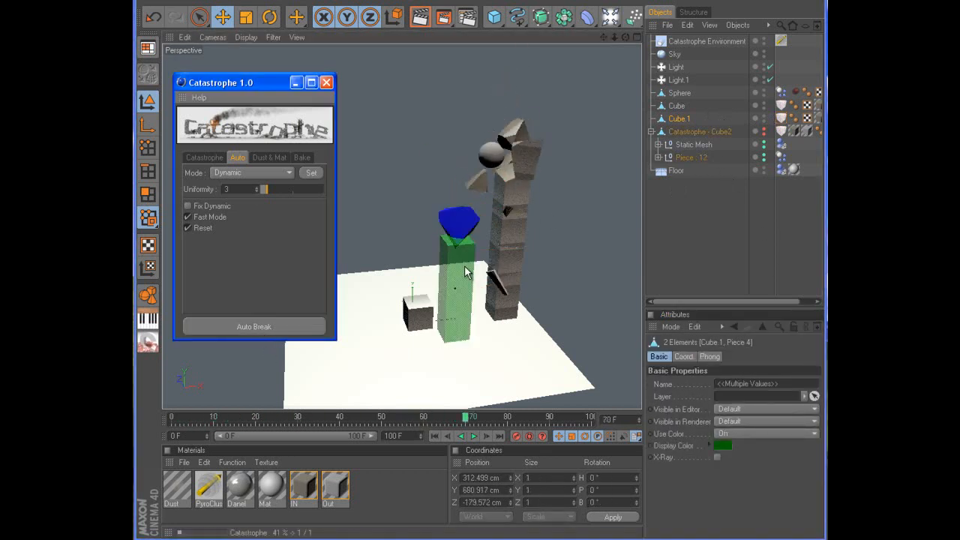
{"action": "left_click", "coordinate": [473, 436]}
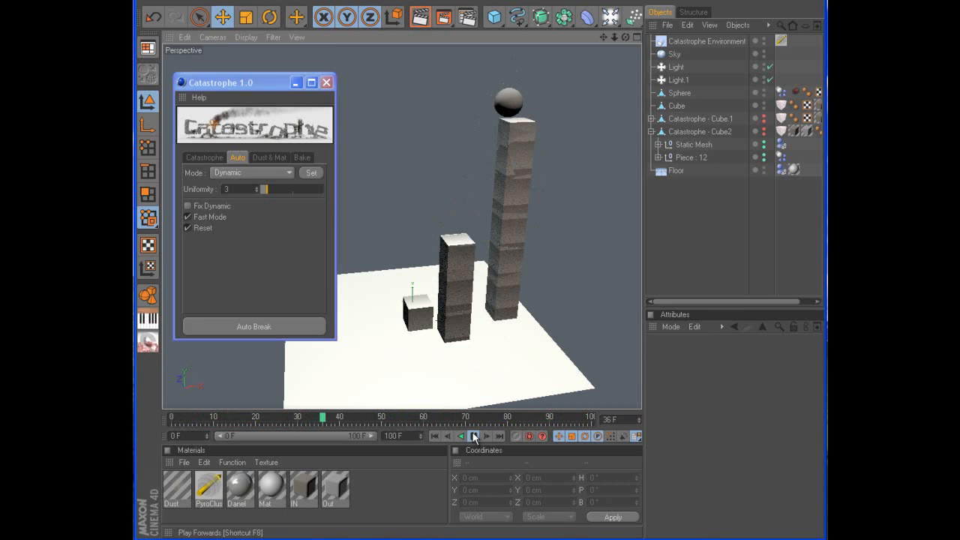
- Set the piece count to 50, play to frame 51 and rerun Auto Break on Cube.1 and Piece 4 together
{"action": "left_click", "coordinate": [435, 435]}
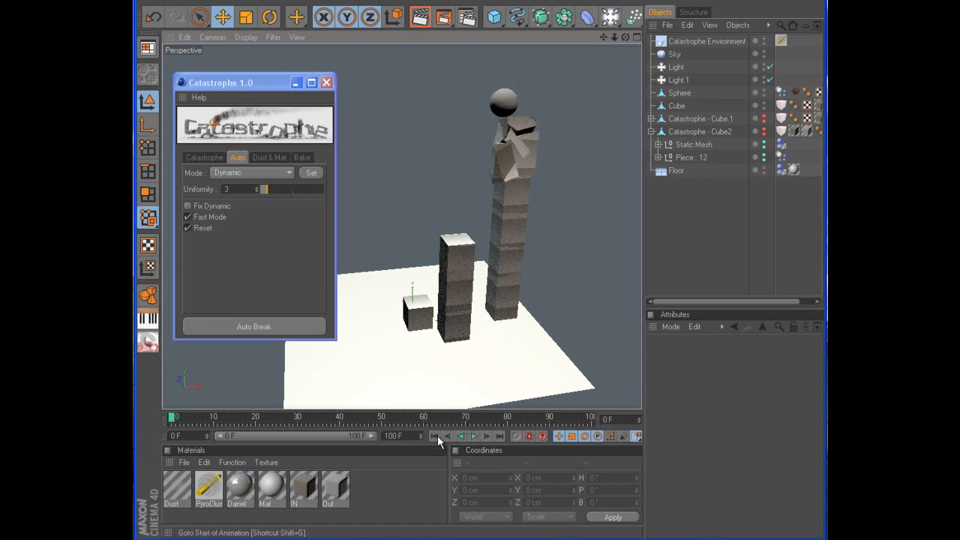
{"action": "left_click", "coordinate": [199, 158]}
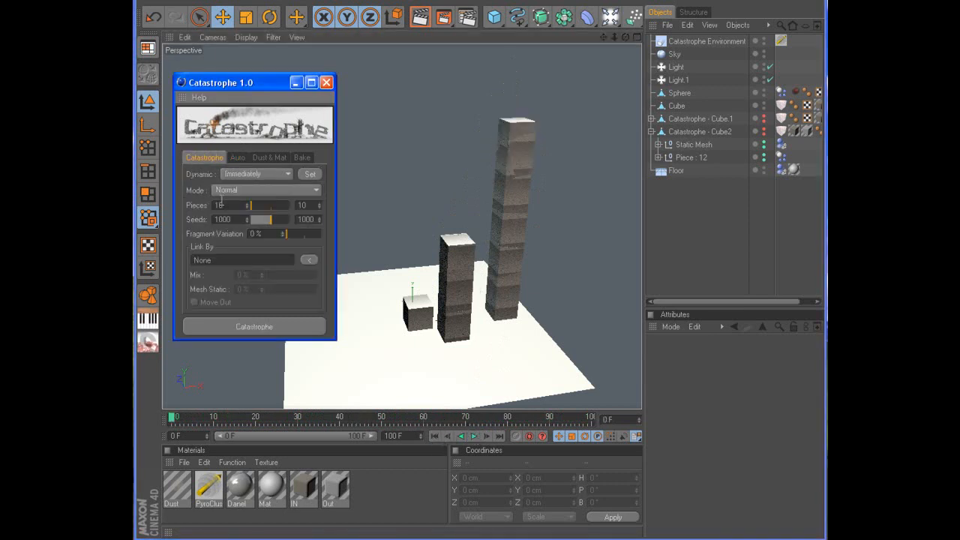
{"action": "left_click", "coordinate": [238, 158]}
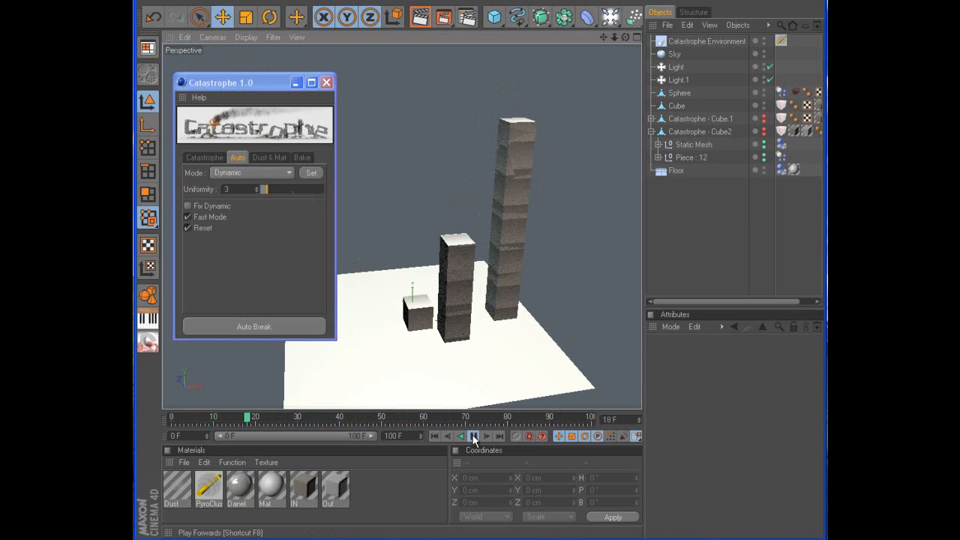
{"action": "left_click", "coordinate": [474, 437]}
{"action": "left_click", "coordinate": [493, 182]}
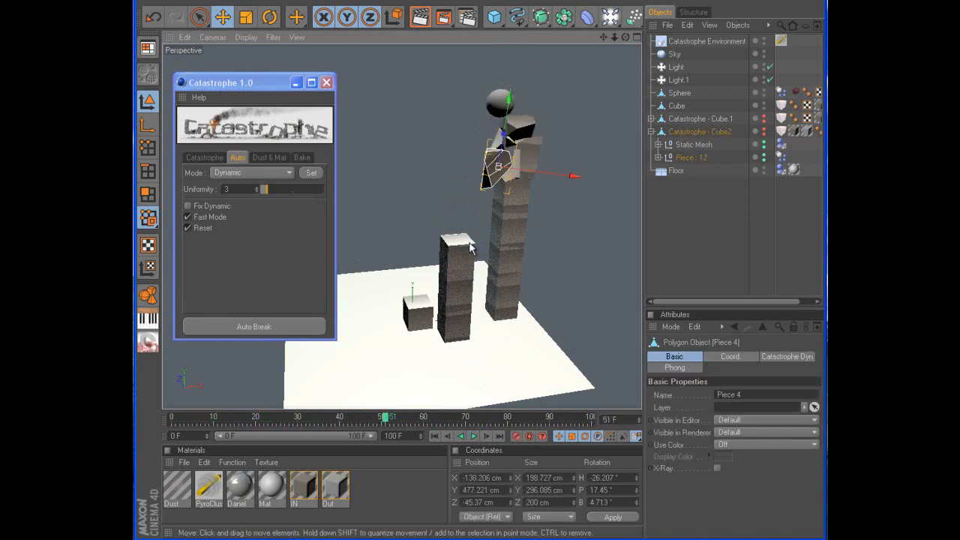
{"action": "left_click", "coordinate": [690, 120], "text": "ctrl"}
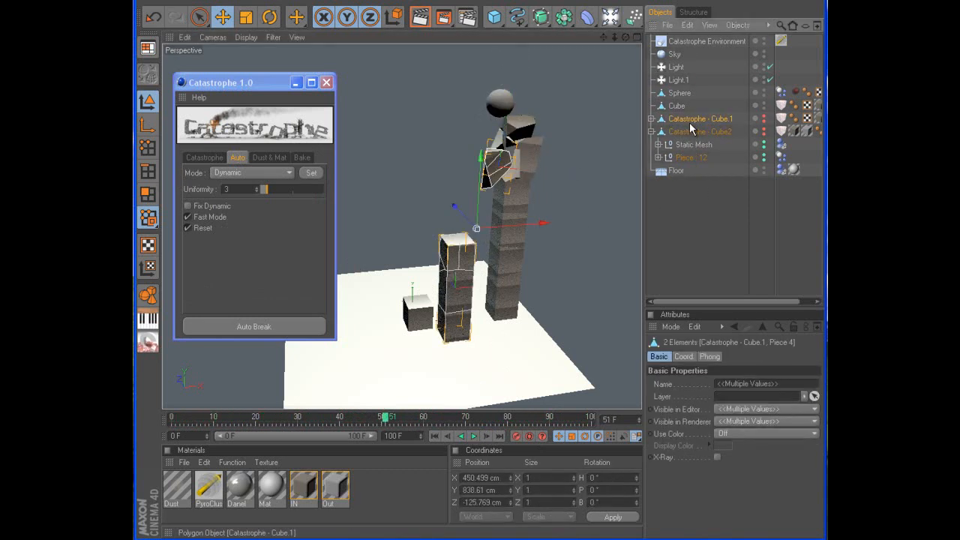
{"action": "left_click", "coordinate": [277, 328]}
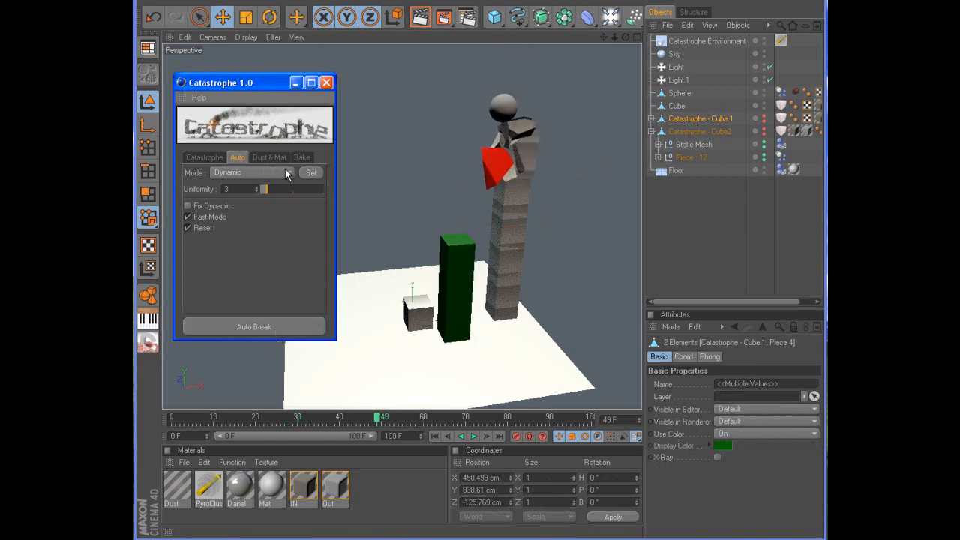
- Play back the chained break with the timeline extended to 200 frames, and return to the start
{"action": "left_click", "coordinate": [473, 435]}
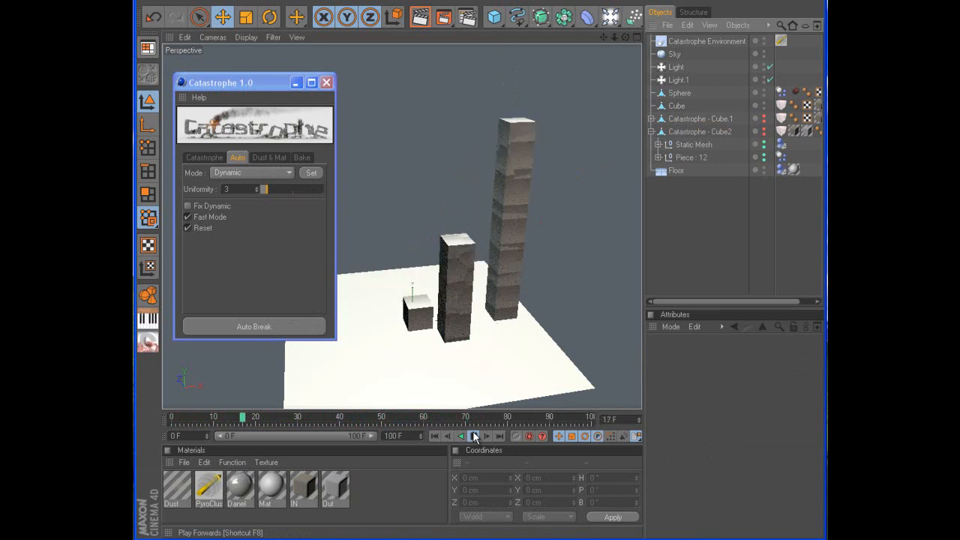
{"action": "left_click_drag", "start_coordinate": [404, 435], "coordinate": [348, 435]}
{"action": "type", "text": "200"}
{"action": "key", "text": "Return"}
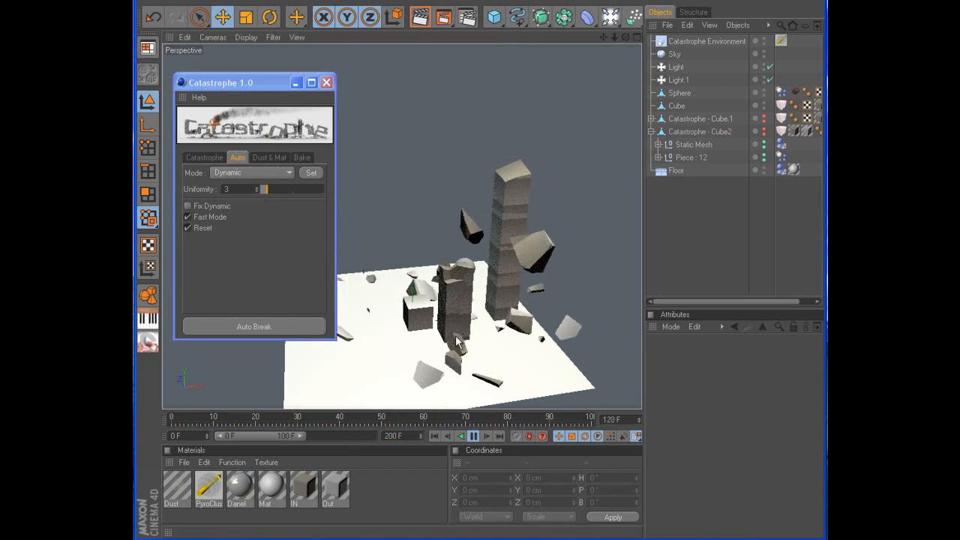
{"action": "left_click", "coordinate": [435, 435]}
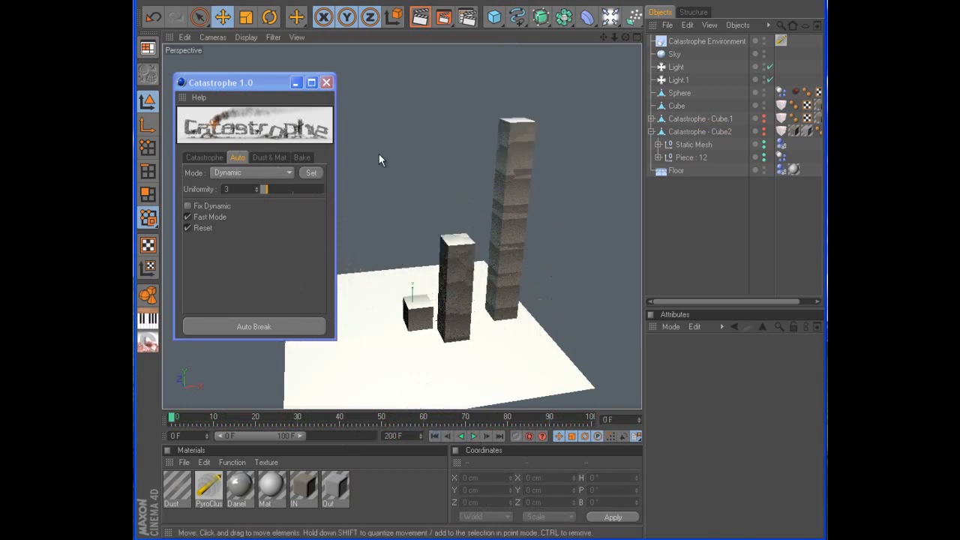
- Delete both broken columns, the sphere and the small cube, keeping the floor, lights, sky and Catastrophe Environment
{"action": "left_click", "coordinate": [675, 120]}
{"action": "key", "text": "Delete"}
{"action": "left_click", "coordinate": [676, 121]}
{"action": "key", "text": "Delete"}
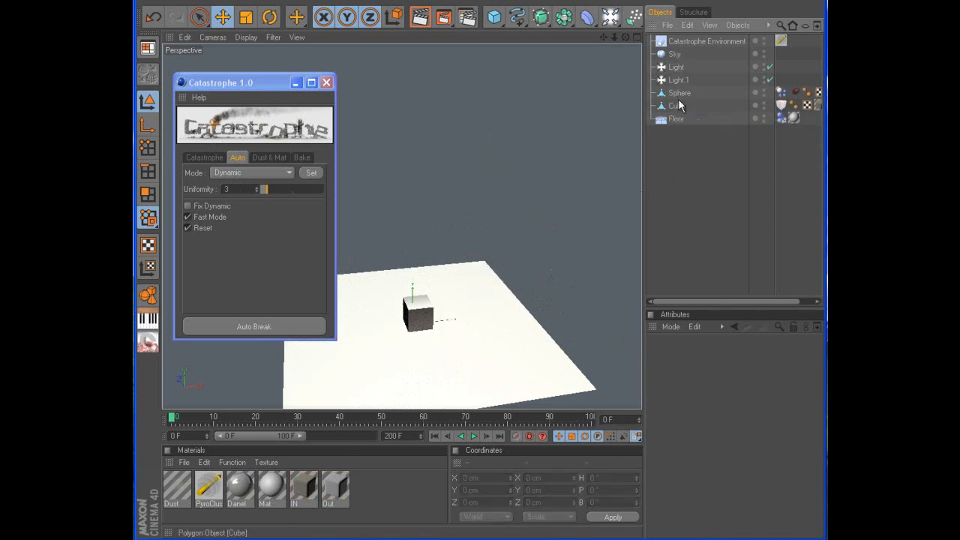
{"action": "left_click", "coordinate": [677, 105]}
{"action": "key", "text": "Delete"}
{"action": "scroll", "coordinate": [493, 55], "scroll_direction": "down", "scroll_amount": 2}
- Add a cube at the origin and raise it to about Y 795 cm above the floor
{"action": "left_click", "coordinate": [494, 21]}
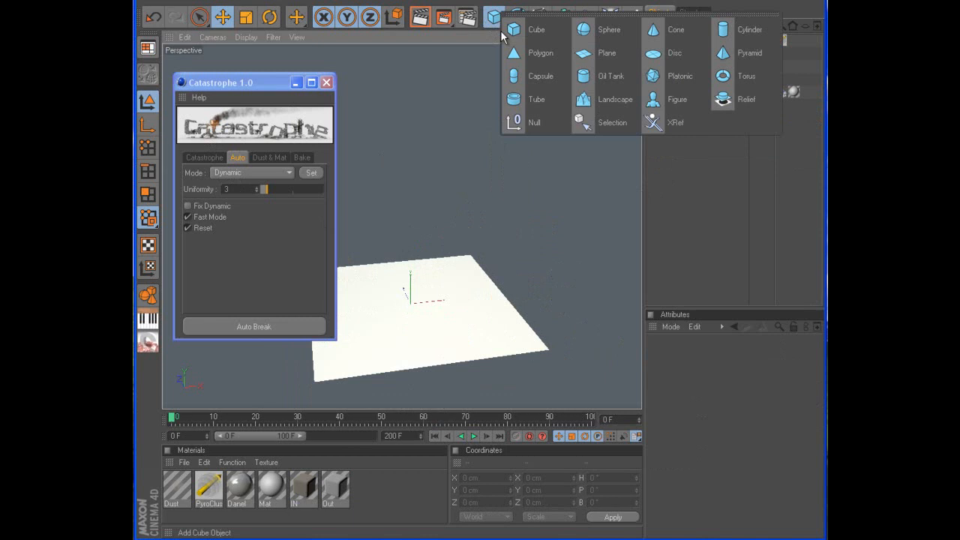
{"action": "left_click", "coordinate": [519, 34]}
{"action": "scroll", "coordinate": [450, 187], "scroll_direction": "up", "scroll_amount": 1}
{"action": "left_click_drag", "start_coordinate": [414, 249], "coordinate": [414, 168]}
{"action": "scroll", "coordinate": [424, 290], "scroll_direction": "up", "scroll_amount": 3}
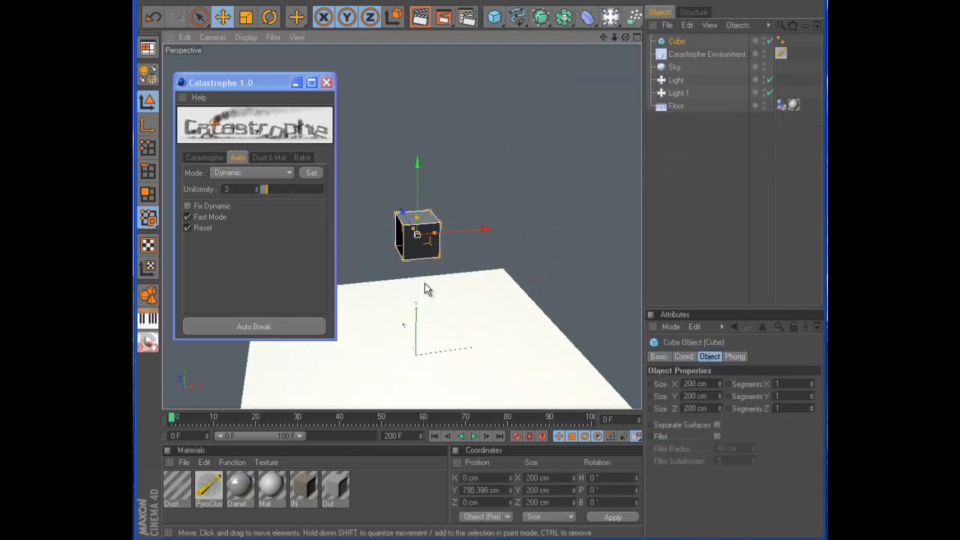
- Copy the cube four times along the X axis into a row of five, the last at about X 1549 cm
{"action": "scroll", "coordinate": [424, 287], "scroll_direction": "down", "scroll_amount": 2}
{"action": "left_click_drag", "start_coordinate": [452, 228], "coordinate": [535, 225], "text": "ctrl"}
{"action": "left_click_drag", "start_coordinate": [517, 227], "coordinate": [555, 229], "text": "ctrl"}
{"action": "scroll", "coordinate": [552, 232], "scroll_direction": "down", "scroll_amount": 2}
{"action": "left_click_drag", "start_coordinate": [493, 18], "coordinate": [608, 31]}
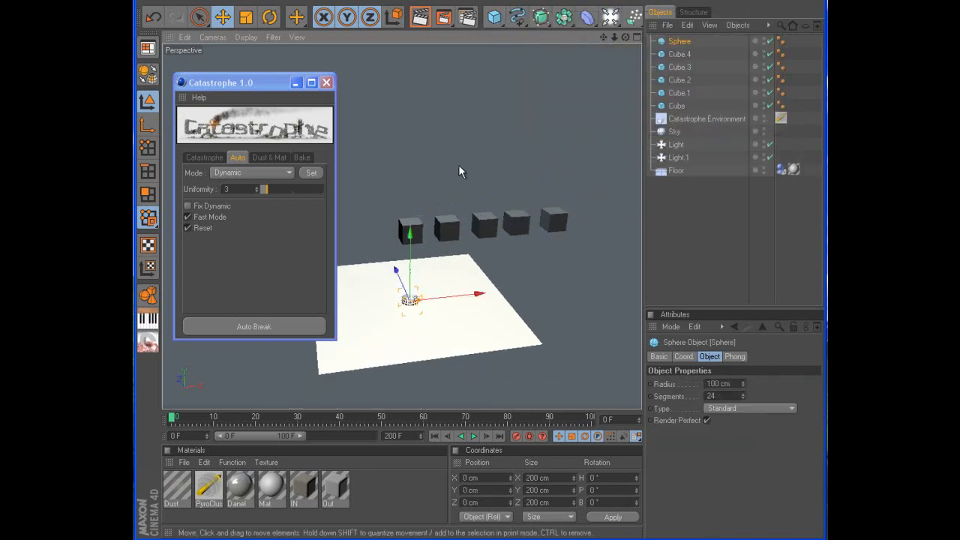
{"action": "key", "text": "Delete"}
- Stretch all five cubes to about 1538 cm high, and place a new sphere before the first column at about X -266 cm, Y 722 cm
{"action": "left_click", "coordinate": [674, 44]}
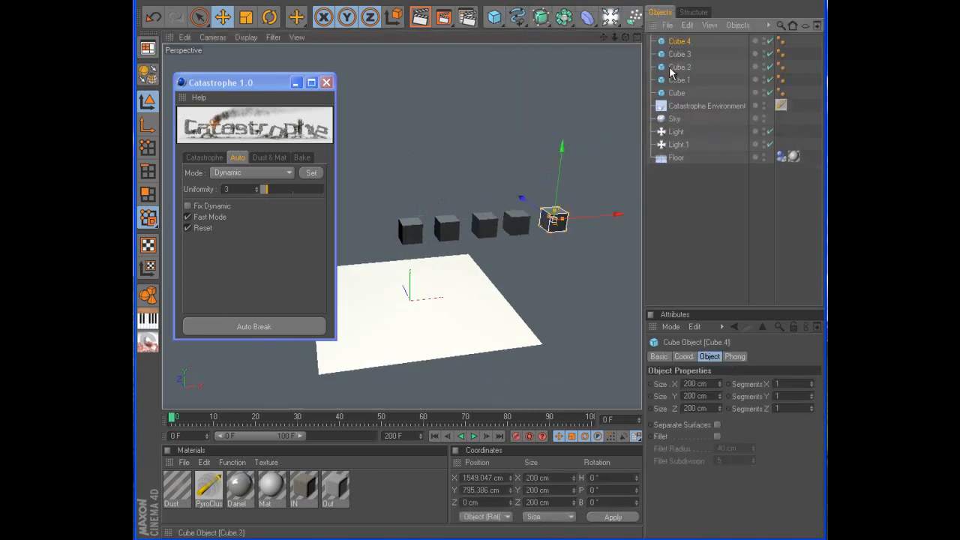
{"action": "left_click", "coordinate": [674, 92], "text": "shift"}
{"action": "left_click_drag", "start_coordinate": [718, 394], "coordinate": [609, 31]}
{"action": "left_click_drag", "start_coordinate": [411, 244], "coordinate": [413, 180]}
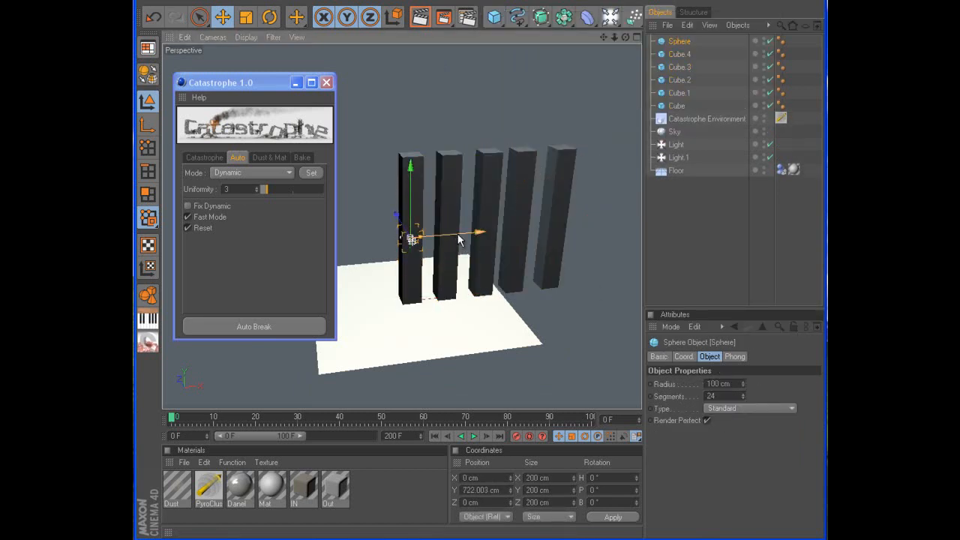
{"action": "left_click_drag", "start_coordinate": [470, 233], "coordinate": [448, 244]}
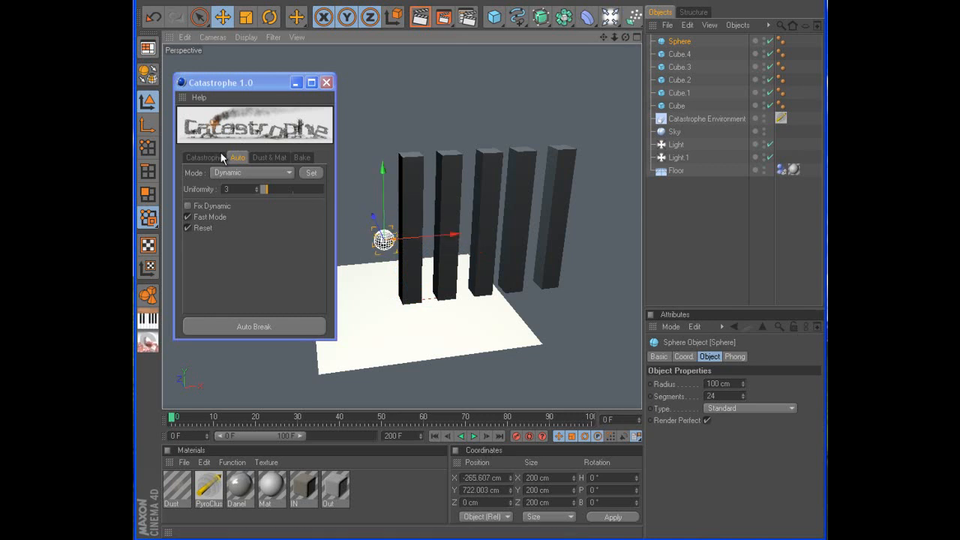
- Keyframe the sphere at frames 0 and 100 so it travels along X through all five columns, and preview the motion
{"action": "left_click", "coordinate": [517, 437]}
{"action": "left_click_drag", "start_coordinate": [173, 419], "coordinate": [663, 449]}
{"action": "mouse_move", "coordinate": [436, 239]}
{"action": "left_mouse_down"}
{"action": "mouse_move", "coordinate": [451, 244]}
{"action": "mouse_move", "coordinate": [433, 242]}
{"action": "left_mouse_up"}
{"action": "left_click", "coordinate": [515, 436]}
{"action": "left_click", "coordinate": [473, 436]}
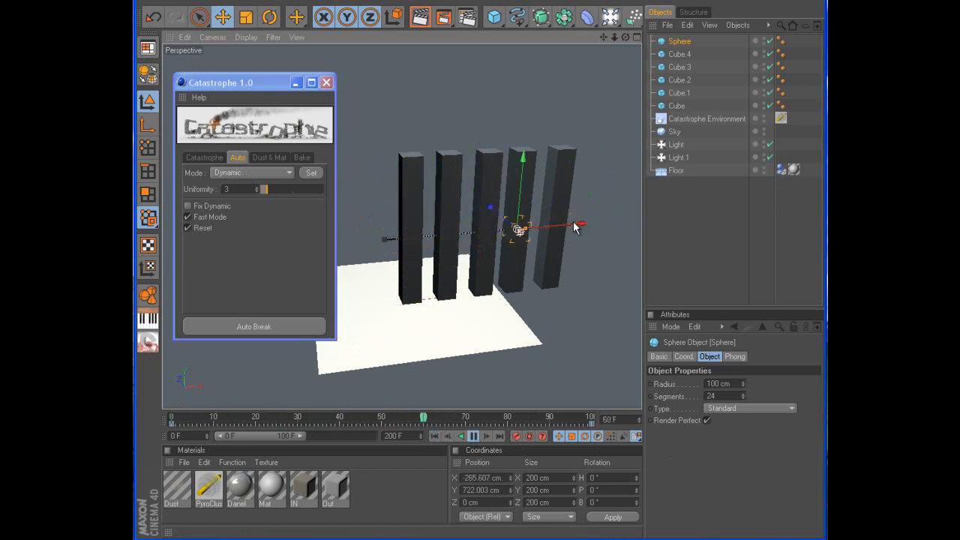
{"action": "left_click", "coordinate": [473, 435]}
{"action": "left_click", "coordinate": [437, 436]}
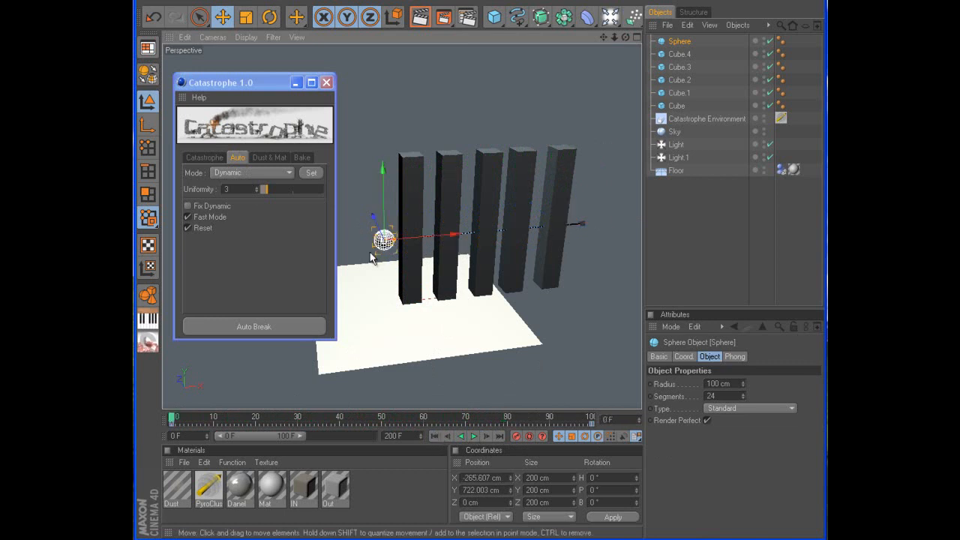
- Assign the Static dynamics type to the sphere in Catastrophe
{"action": "left_click", "coordinate": [195, 158]}
{"action": "left_click", "coordinate": [248, 174]}
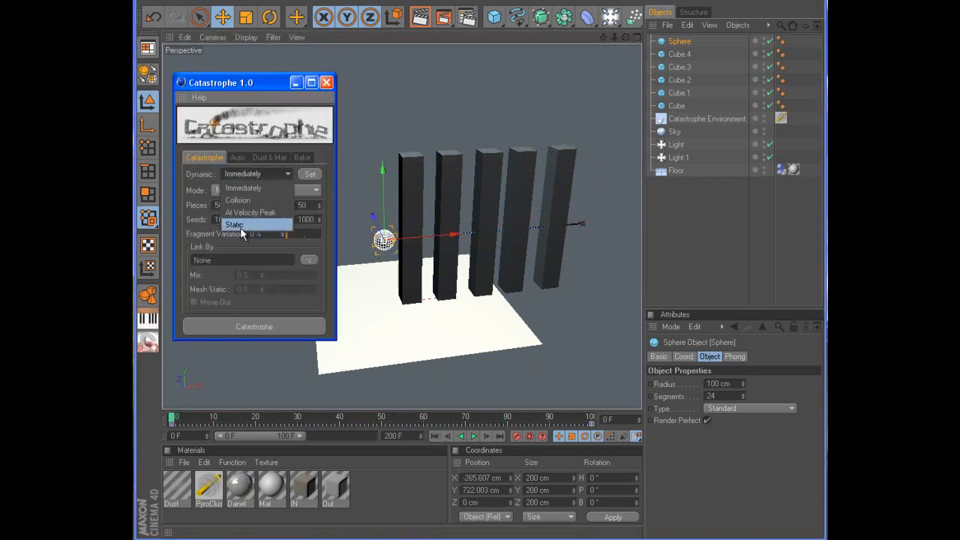
{"action": "left_click", "coordinate": [241, 227]}
{"action": "left_click", "coordinate": [312, 174]}
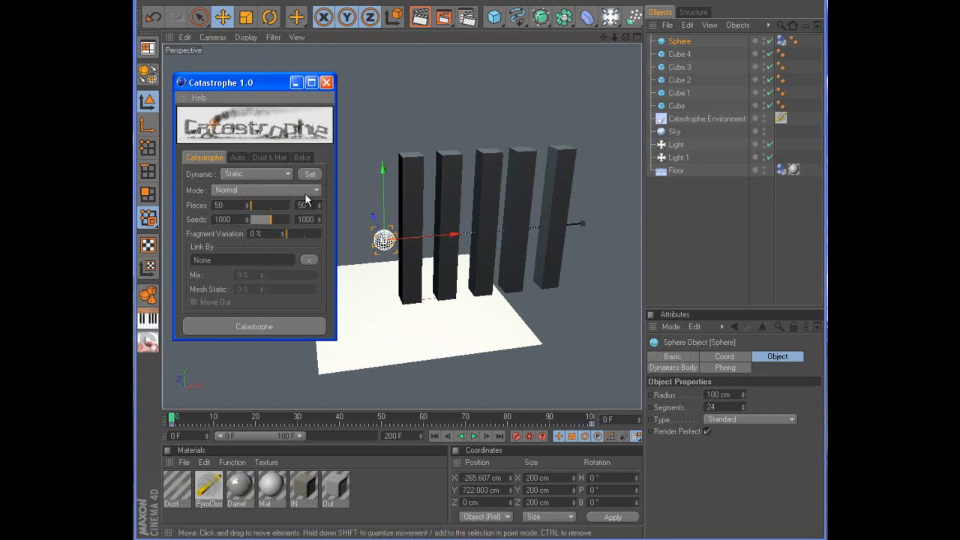
- Select all five columns and assign Catastrophe's Auto Static mode to them
{"action": "left_click", "coordinate": [413, 180]}
{"action": "left_click", "coordinate": [449, 176], "text": "shift"}
{"action": "left_click", "coordinate": [490, 171], "text": "shift"}
{"action": "left_click", "coordinate": [522, 170], "text": "shift"}
{"action": "left_click", "coordinate": [561, 169], "text": "shift"}
{"action": "left_click", "coordinate": [237, 157]}
{"action": "left_click", "coordinate": [247, 172]}
{"action": "left_click", "coordinate": [225, 187]}
{"action": "left_click", "coordinate": [311, 172]}
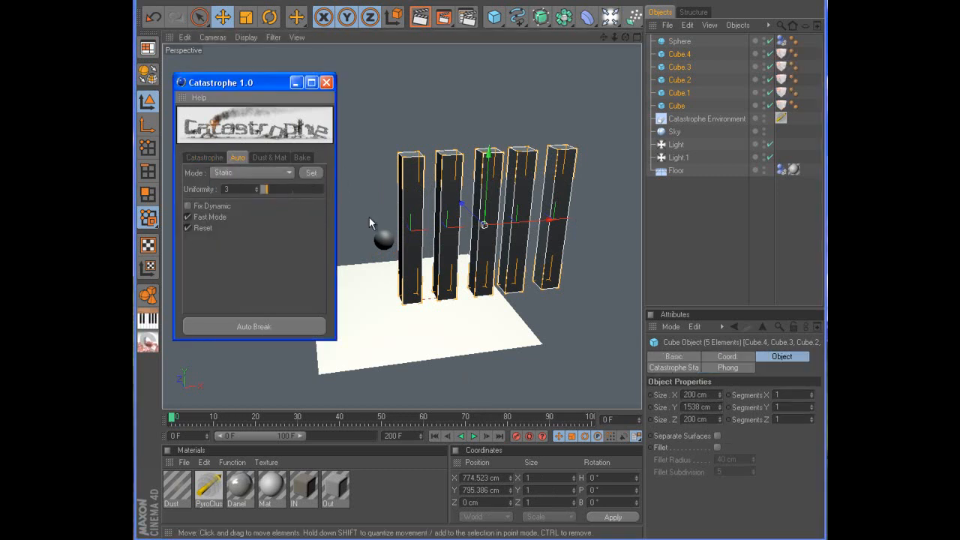
- Assign Catastrophe's Auto Dynamic mode to the sphere
{"action": "left_click", "coordinate": [384, 239]}
{"action": "left_click", "coordinate": [277, 175]}
{"action": "left_click", "coordinate": [240, 199]}
{"action": "left_click", "coordinate": [310, 173]}
- With the sphere and five columns selected, set Static to 30% and Mix to 40% in the columns' Catastrophe Static tags
{"action": "left_click", "coordinate": [411, 183], "text": "shift"}
{"action": "left_click", "coordinate": [450, 174], "text": "shift"}
{"action": "left_click", "coordinate": [488, 176], "text": "shift"}
{"action": "left_click", "coordinate": [523, 173], "text": "shift"}
{"action": "left_click", "coordinate": [559, 169], "text": "shift"}
{"action": "left_click", "coordinate": [205, 157]}
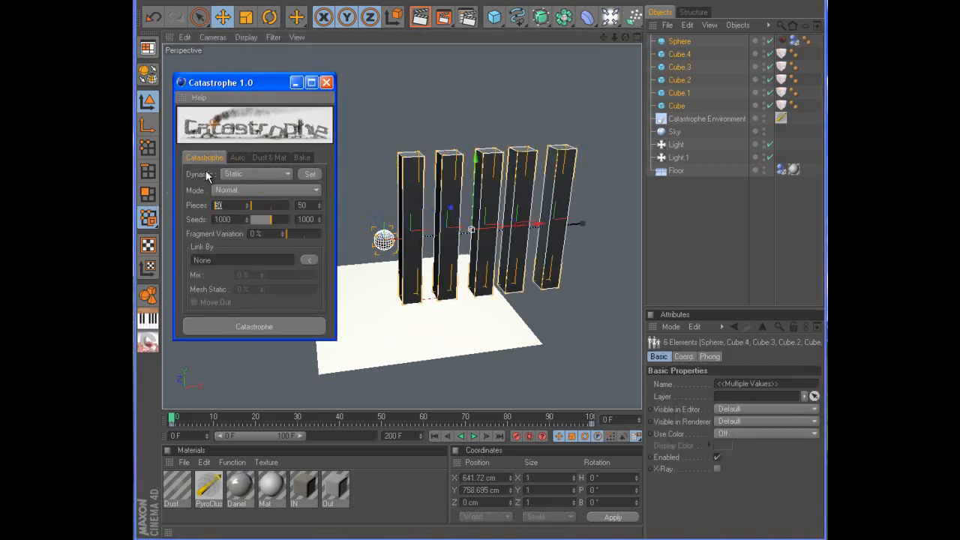
{"action": "left_click", "coordinate": [237, 157]}
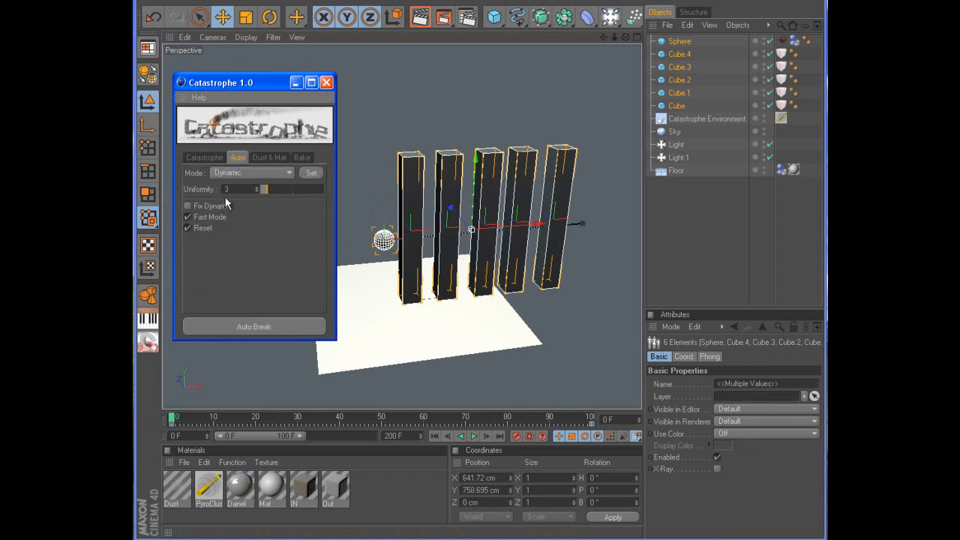
{"action": "left_click", "coordinate": [783, 104]}
{"action": "left_click", "coordinate": [782, 53], "text": "shift"}
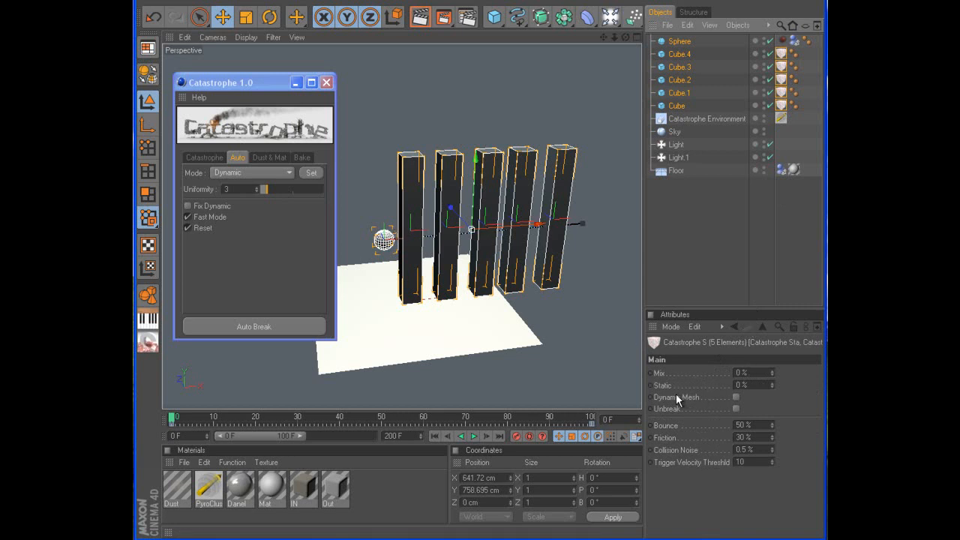
{"action": "left_click", "coordinate": [744, 384]}
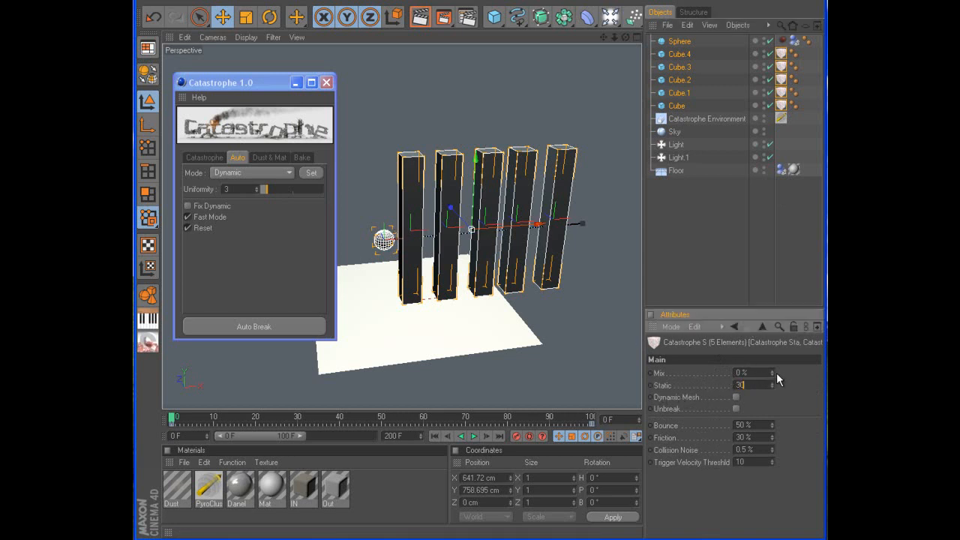
{"action": "type", "text": "40"}
{"action": "key", "text": "Return"}
- Run Auto Break on the sphere and all five columns, play back the simulation and return to the start
{"action": "left_click", "coordinate": [272, 322]}
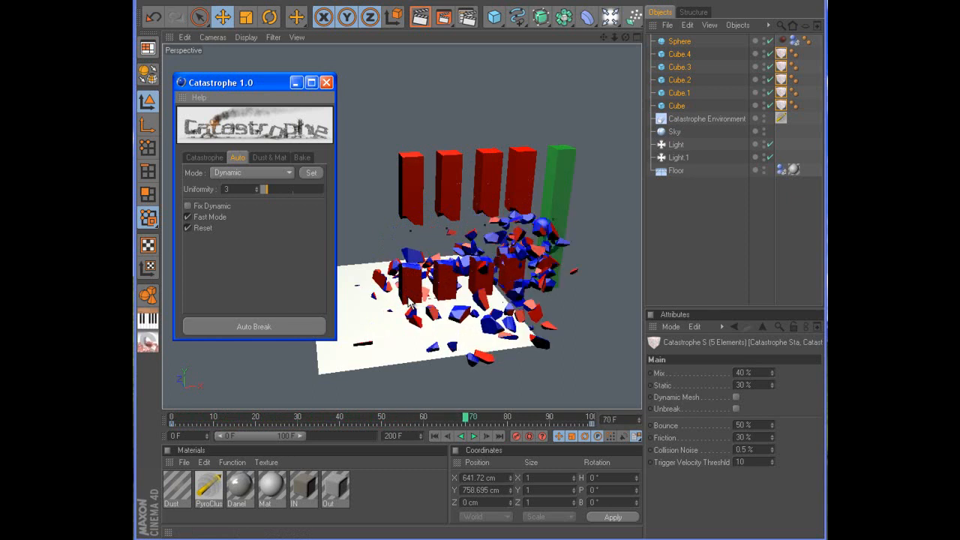
{"action": "left_click", "coordinate": [473, 437]}
{"action": "left_click", "coordinate": [435, 436]}
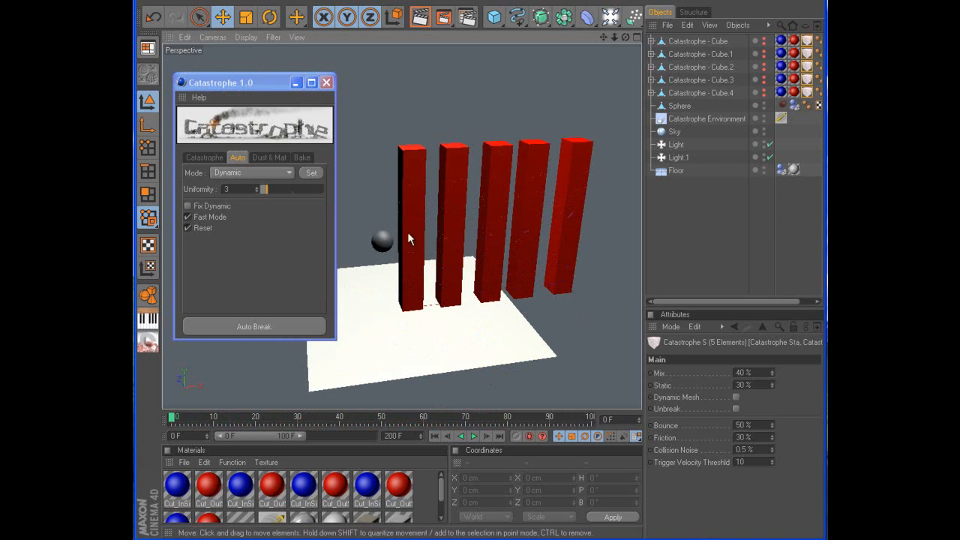
- Play to frames 21–25 and examine closely how the first column's fragments behave around the sphere
{"action": "left_click_drag", "start_coordinate": [406, 244], "coordinate": [430, 382], "text": "alt"}
{"action": "left_click", "coordinate": [472, 436]}
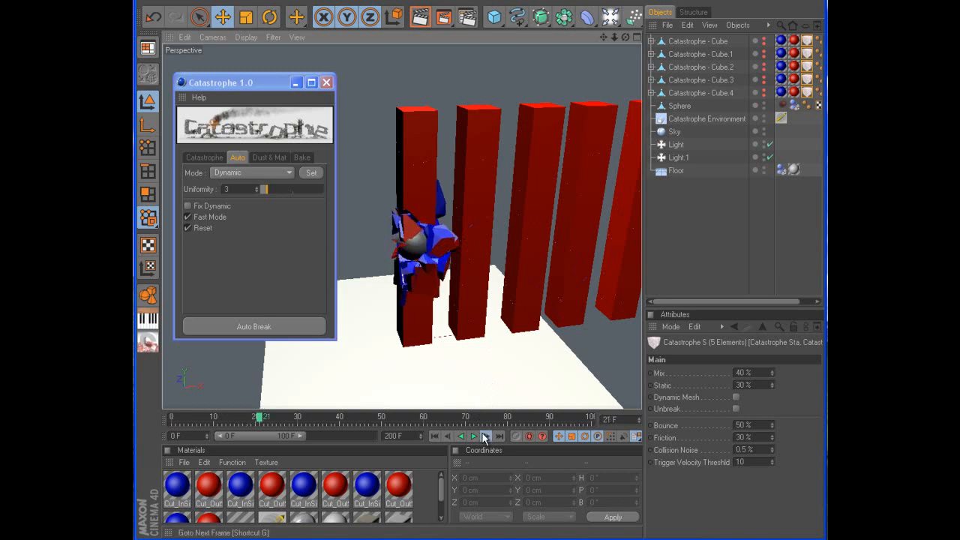
{"action": "scroll", "coordinate": [488, 317], "scroll_direction": "down", "scroll_amount": 3}
{"action": "scroll", "coordinate": [424, 248], "scroll_direction": "up", "scroll_amount": 1}
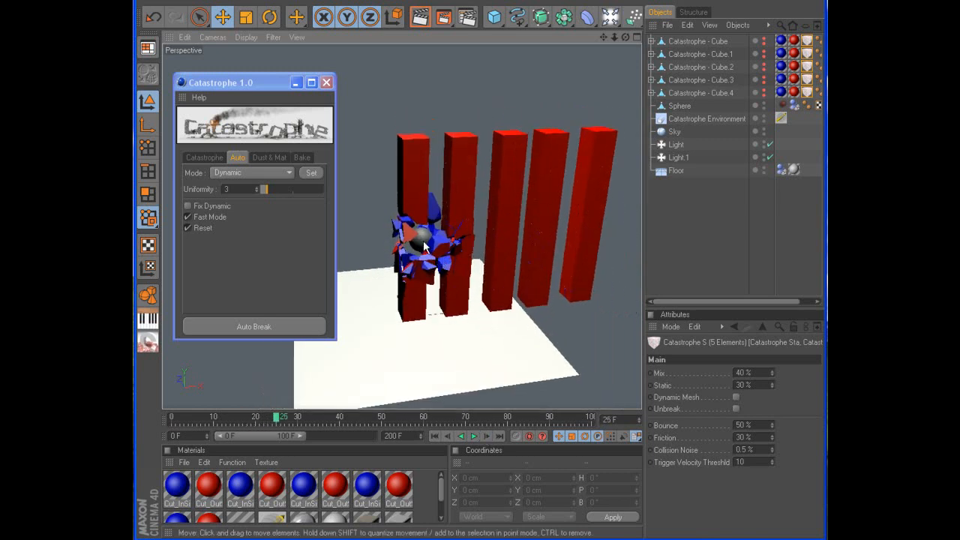
{"action": "scroll", "coordinate": [471, 371], "scroll_direction": "down", "scroll_amount": 1}
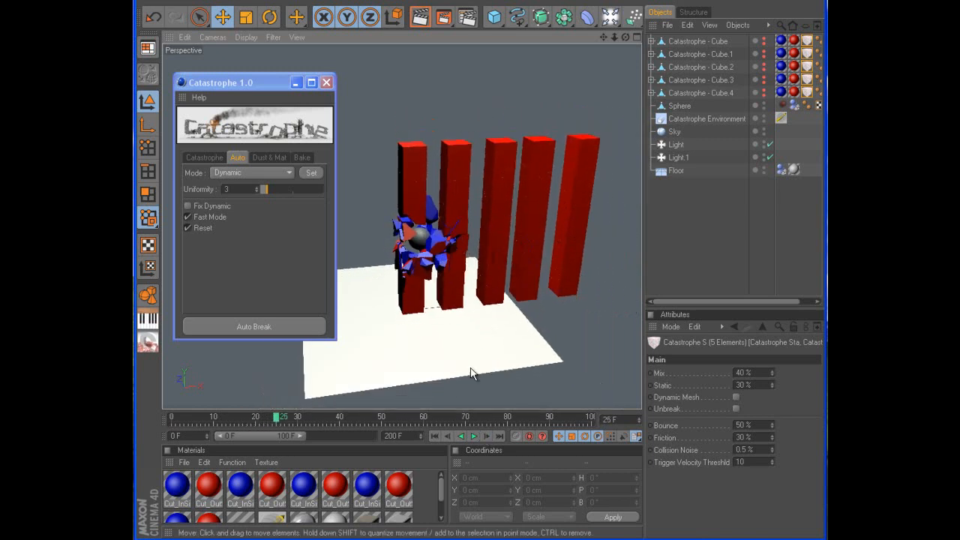
{"action": "left_click", "coordinate": [435, 436]}
- Enable Fix Dynamic, rerun Auto Break on the five broken columns and the sphere, and play back the result
{"action": "left_click", "coordinate": [692, 93]}
{"action": "left_click", "coordinate": [710, 43], "text": "shift"}
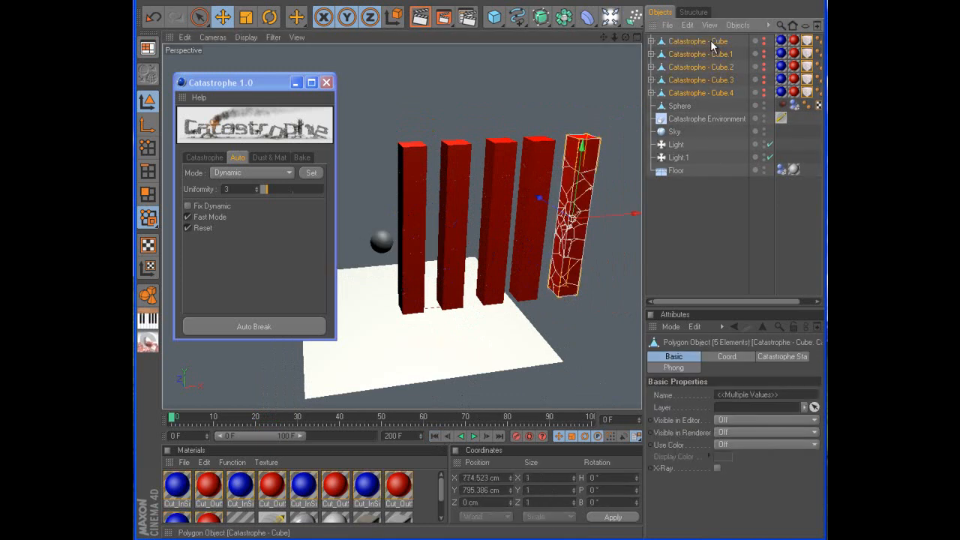
{"action": "left_click", "coordinate": [685, 106], "text": "shift"}
{"action": "left_click", "coordinate": [203, 206]}
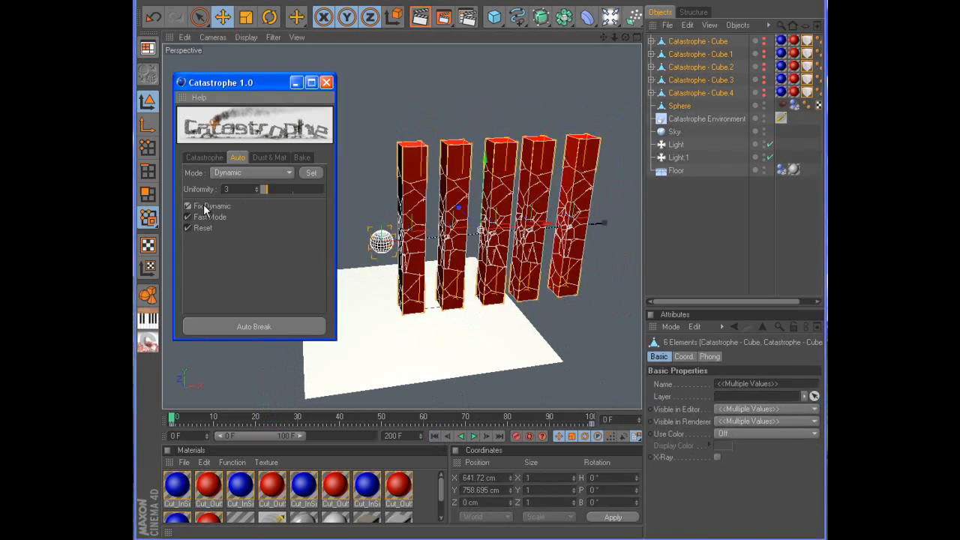
{"action": "left_click", "coordinate": [259, 327]}
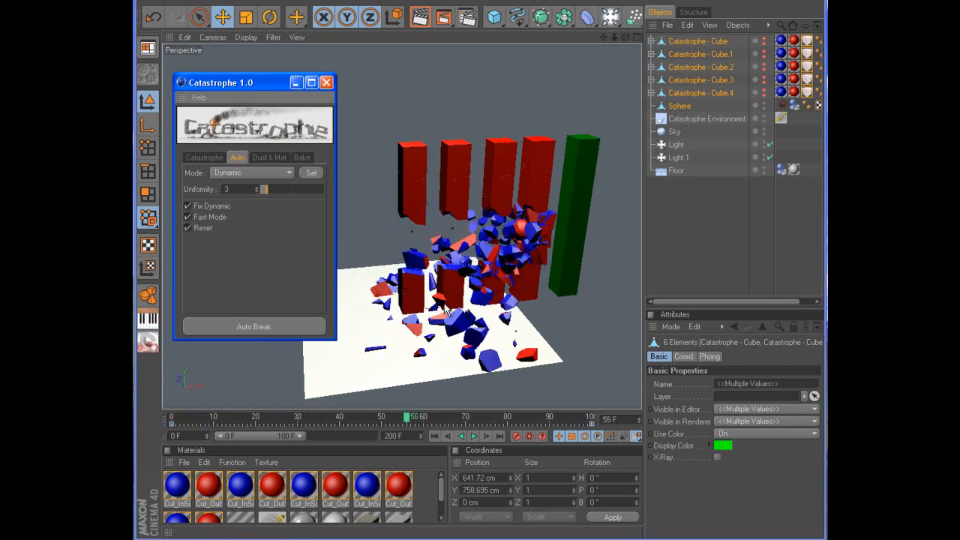
{"action": "left_click", "coordinate": [475, 435]}
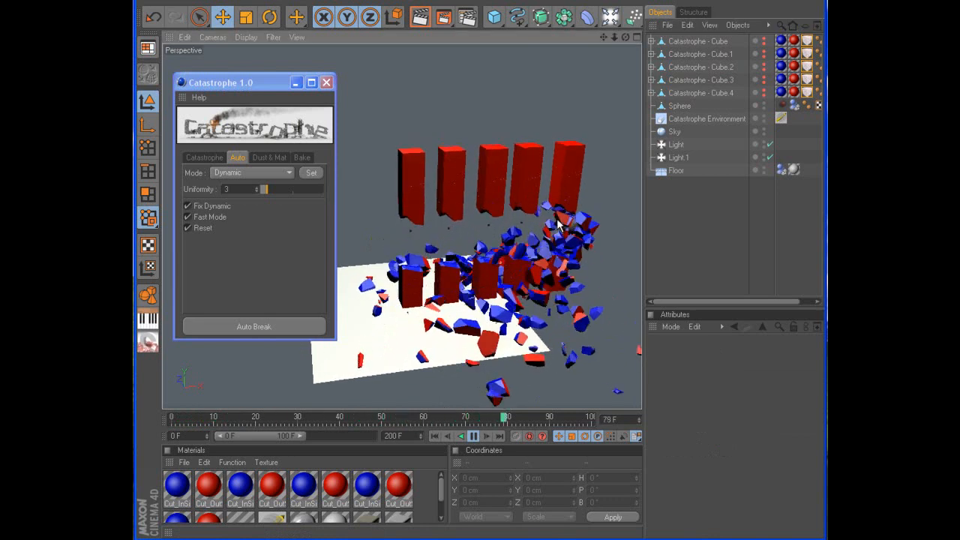
{"action": "left_click", "coordinate": [434, 435]}
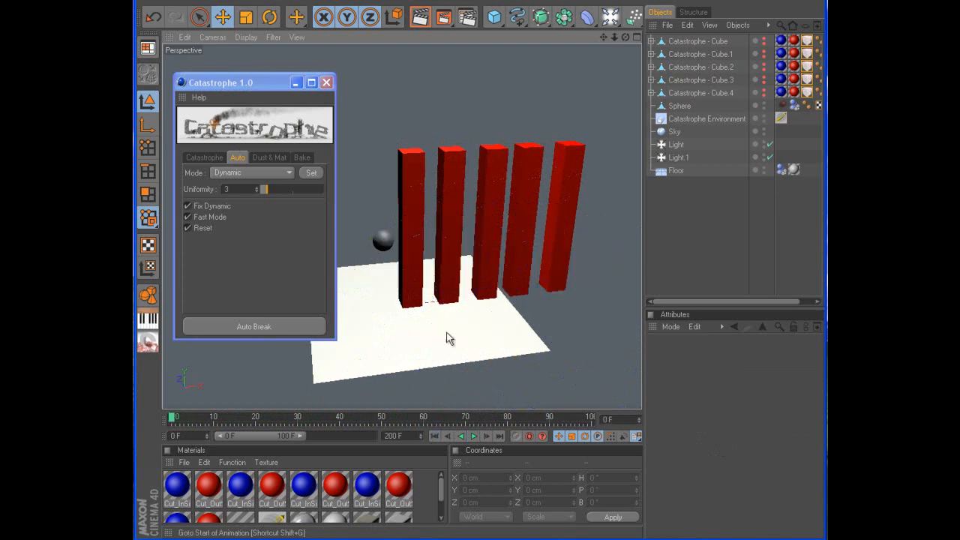
- Enable dust for the break and rerun Auto Break on the five broken columns and the sphere
{"action": "left_click", "coordinate": [709, 40]}
{"action": "left_click", "coordinate": [680, 106], "text": "shift"}
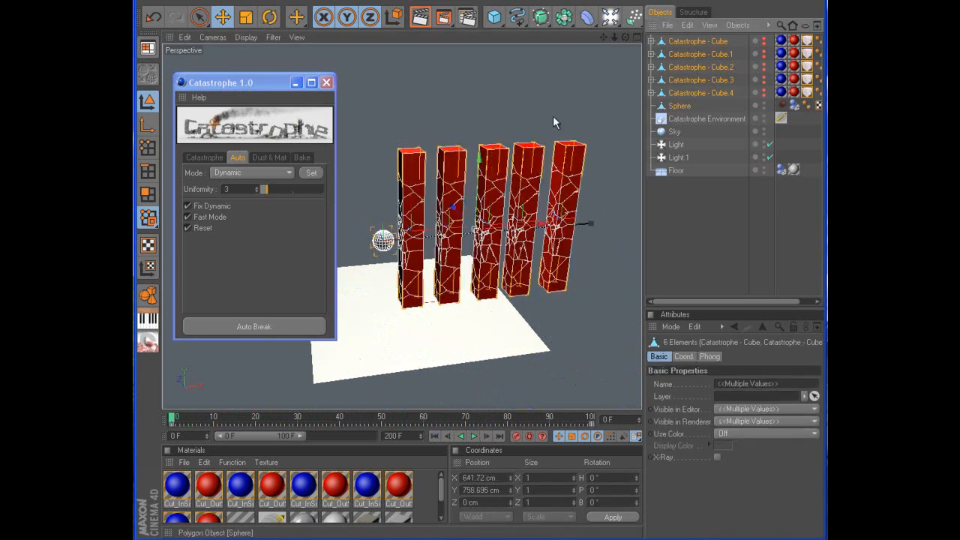
{"action": "left_click", "coordinate": [268, 158]}
{"action": "left_click", "coordinate": [238, 218]}
{"action": "left_click", "coordinate": [236, 157]}
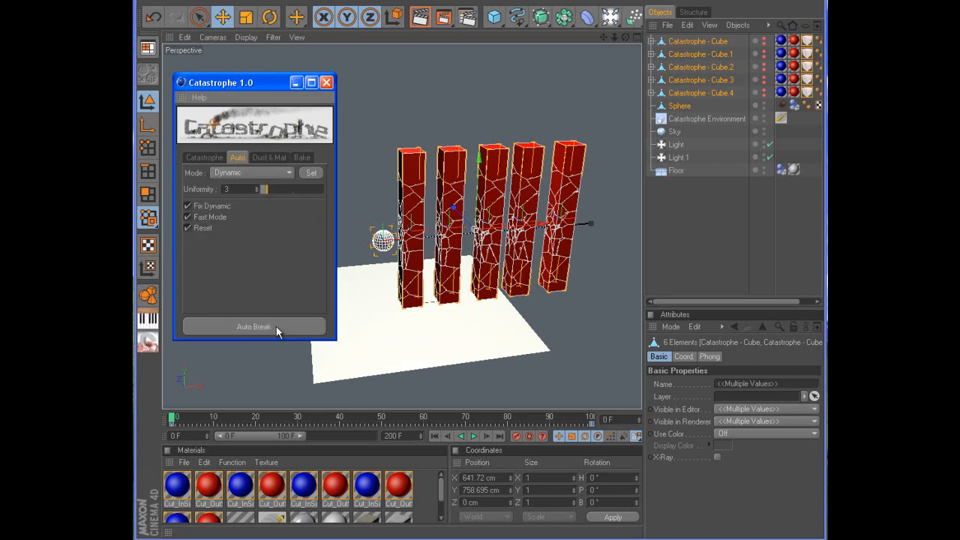
{"action": "left_click", "coordinate": [274, 324]}
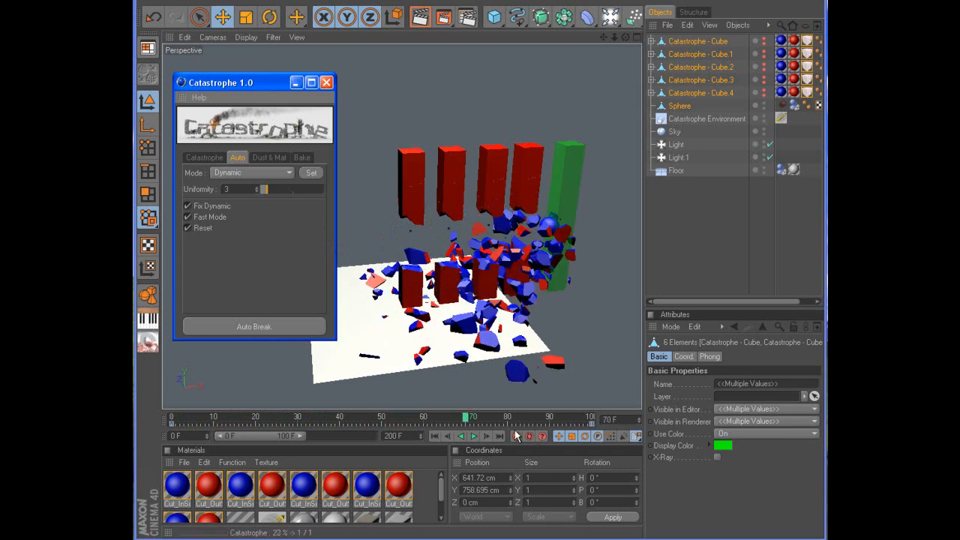
- Play back the dusty column break, pause around frame 65 and render the view
{"action": "left_click", "coordinate": [474, 437]}
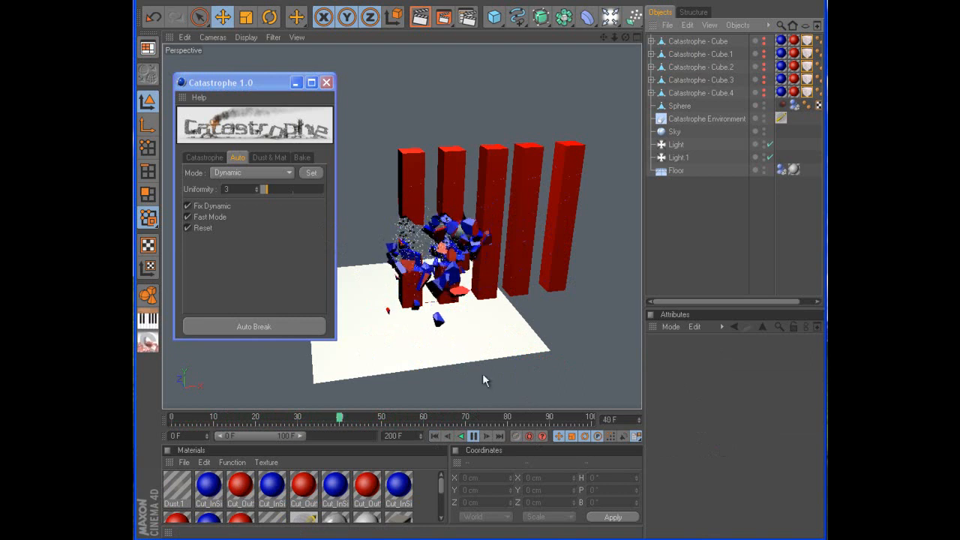
{"action": "left_click", "coordinate": [474, 437]}
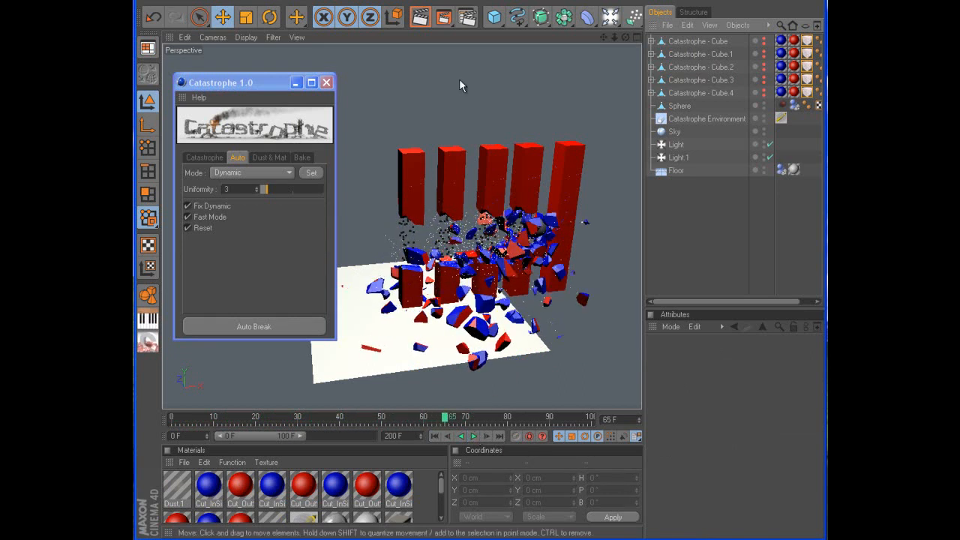
{"action": "left_click", "coordinate": [418, 16]}
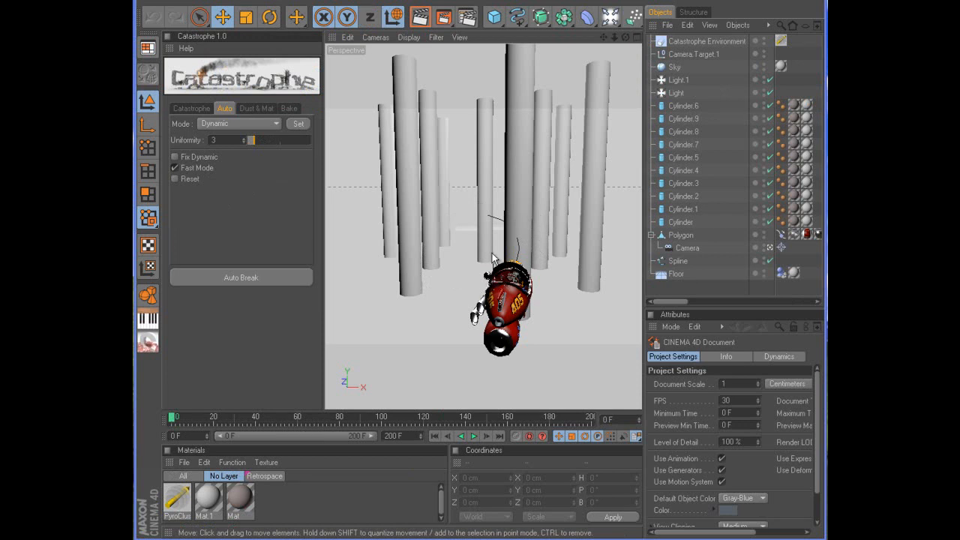
- Play back the character's flight among the cylinders, stop it and return to the start frame
{"action": "left_click", "coordinate": [474, 436]}
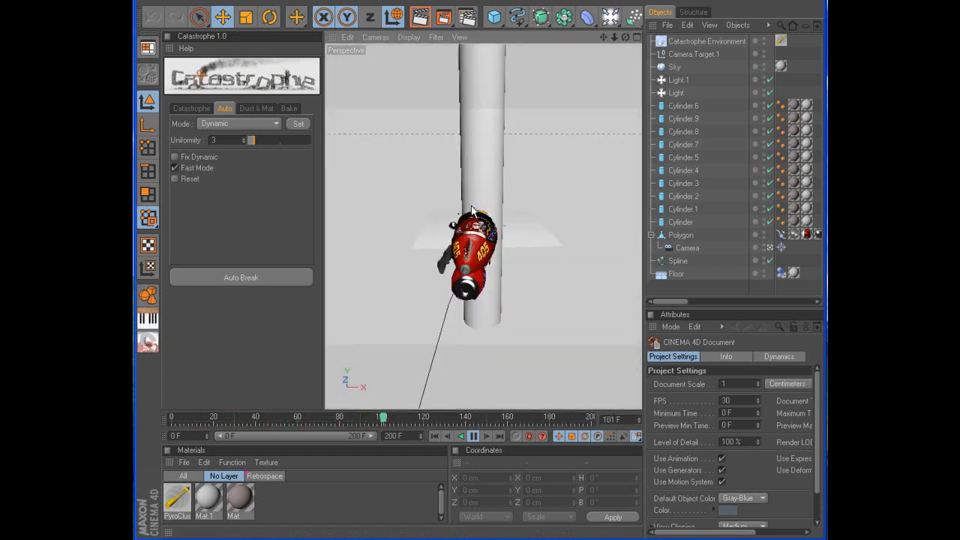
{"action": "left_click", "coordinate": [473, 435]}
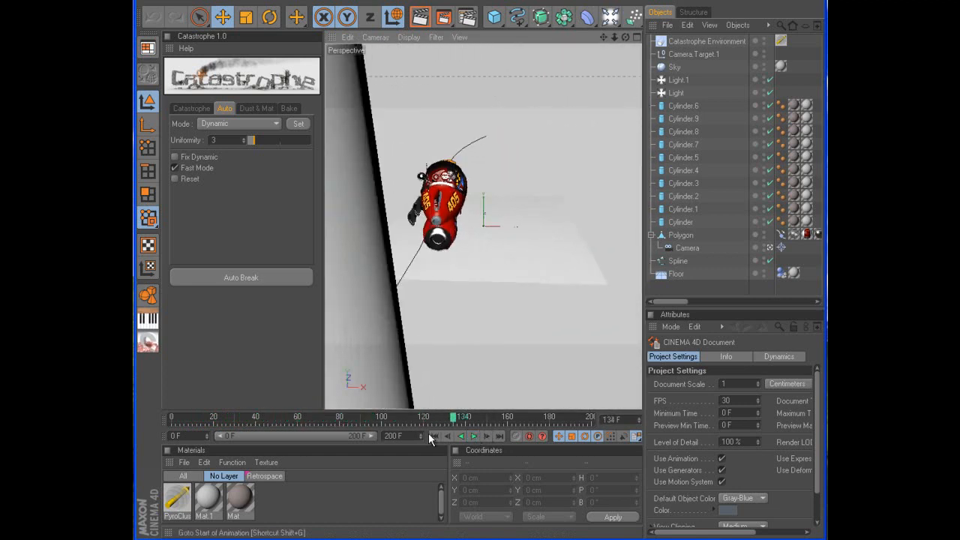
{"action": "left_click", "coordinate": [433, 436]}
- Select Cylinder, Cylinder.6 and Cylinder.7 in the character's path and set them to Static for Auto mode
{"action": "middle_click", "coordinate": [511, 160]}
{"action": "middle_click", "coordinate": [512, 160]}
{"action": "left_click", "coordinate": [525, 173]}
{"action": "left_click", "coordinate": [522, 243], "text": "shift"}
{"action": "left_click", "coordinate": [525, 313], "text": "shift"}
{"action": "middle_click", "coordinate": [518, 291]}
{"action": "middle_click", "coordinate": [424, 205]}
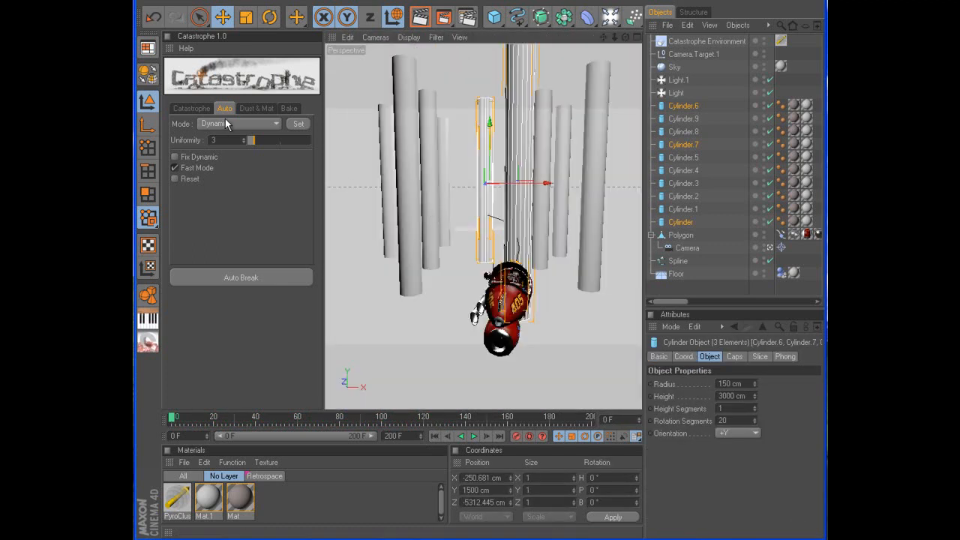
{"action": "left_click", "coordinate": [225, 122]}
{"action": "left_click", "coordinate": [232, 136]}
{"action": "left_click", "coordinate": [297, 124]}
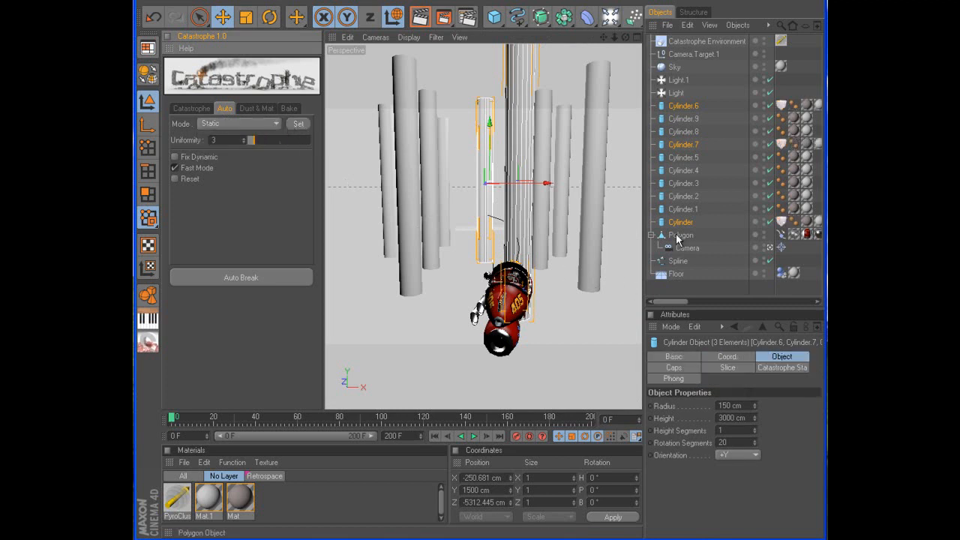
- Set the Polygon character to Dynamic for Auto mode and give it a Static dynamics body
{"action": "left_click", "coordinate": [681, 234]}
{"action": "left_click", "coordinate": [231, 124]}
{"action": "left_click", "coordinate": [234, 147]}
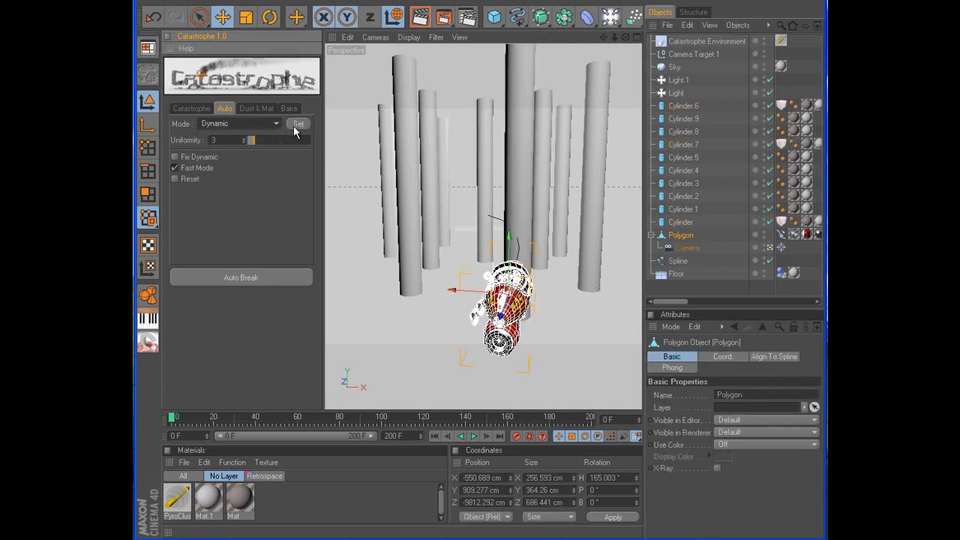
{"action": "left_click", "coordinate": [297, 124]}
{"action": "left_click", "coordinate": [192, 108]}
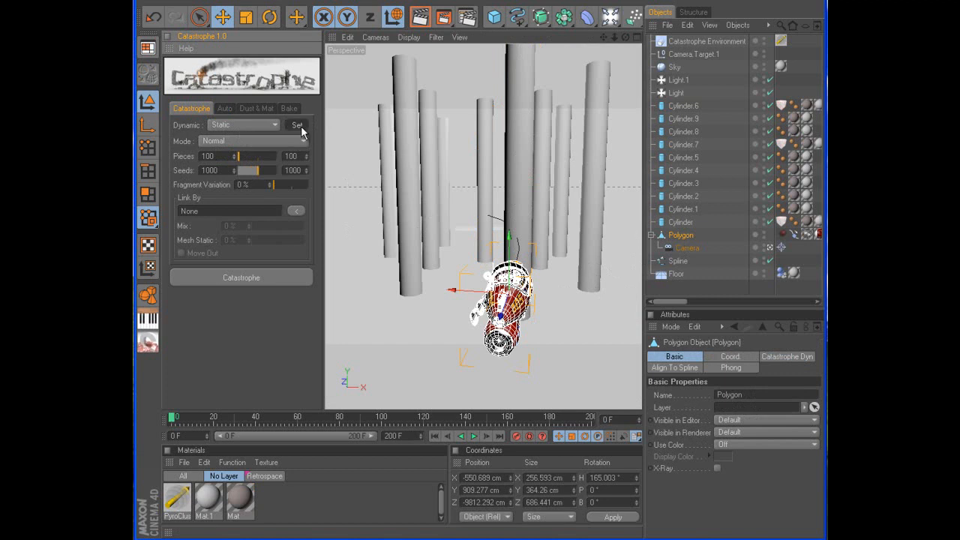
{"action": "left_click", "coordinate": [780, 236]}
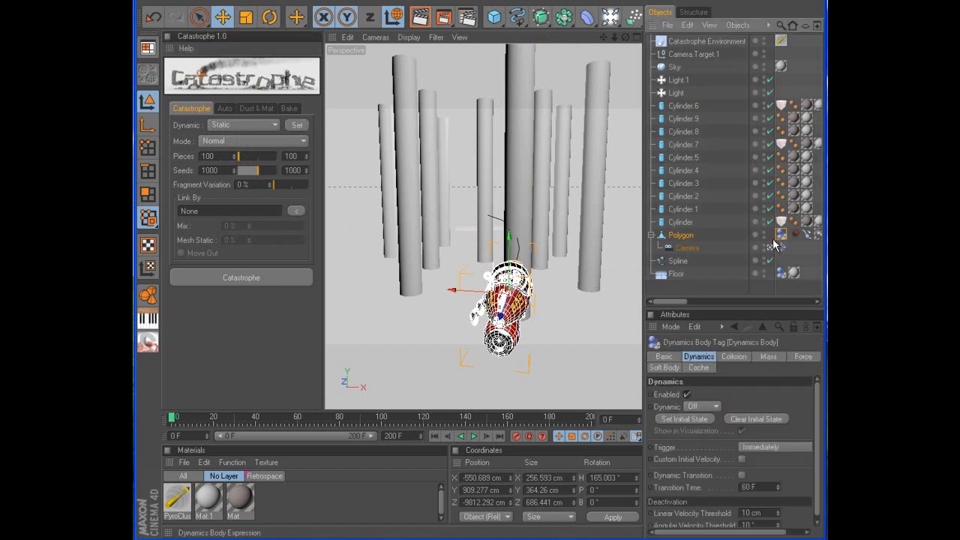
- Check the Catastrophe Static tags of the selected cylinders, then run Auto Break on Cylinder, Cylinder.6, Cylinder.7 and the Polygon character
{"action": "left_click", "coordinate": [225, 108]}
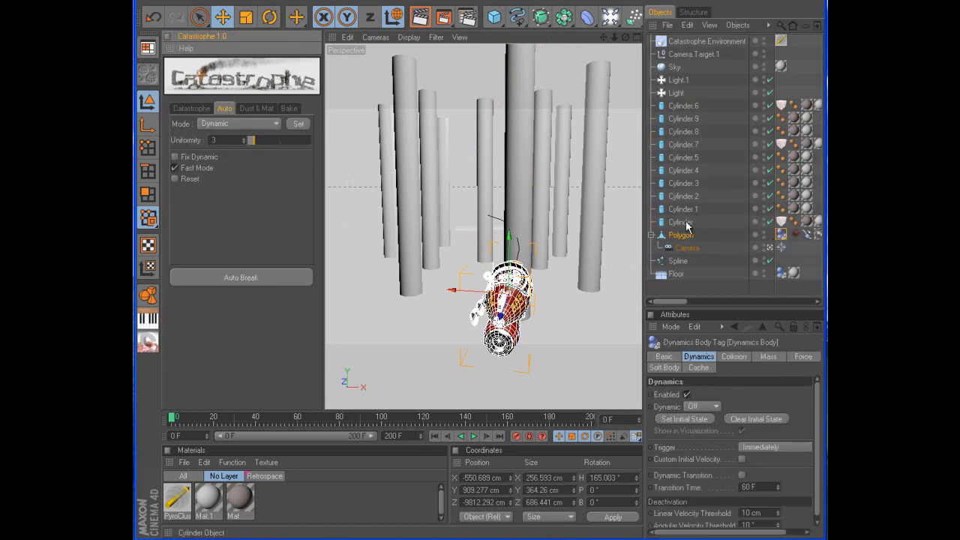
{"action": "left_click", "coordinate": [693, 222], "text": "ctrl"}
{"action": "left_click", "coordinate": [690, 145], "text": "ctrl"}
{"action": "left_click", "coordinate": [686, 108], "text": "ctrl"}
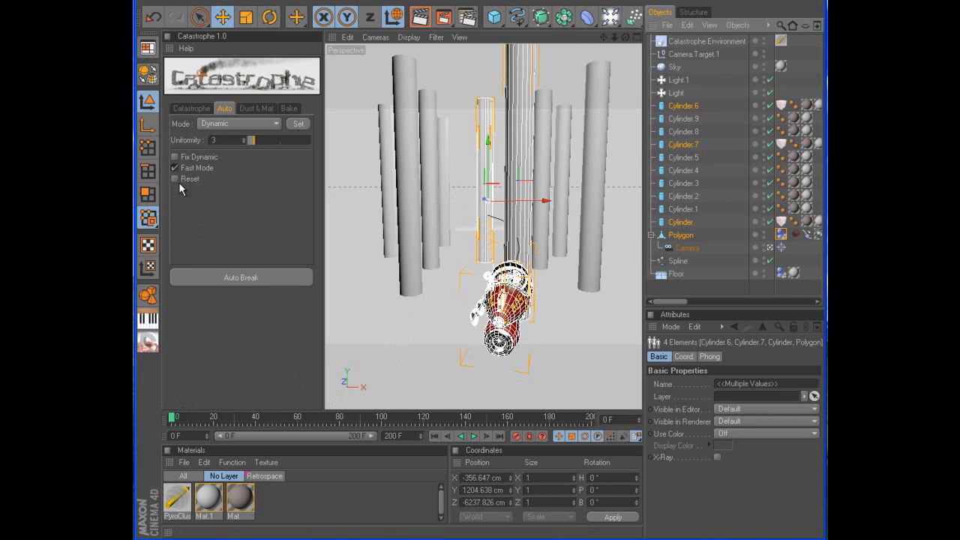
{"action": "left_click", "coordinate": [781, 144]}
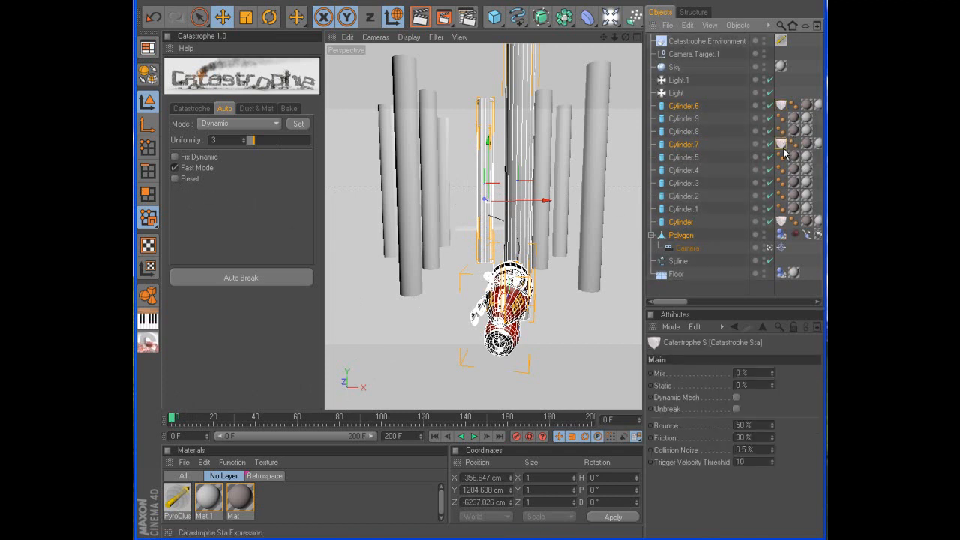
{"action": "left_click", "coordinate": [781, 222], "text": "ctrl"}
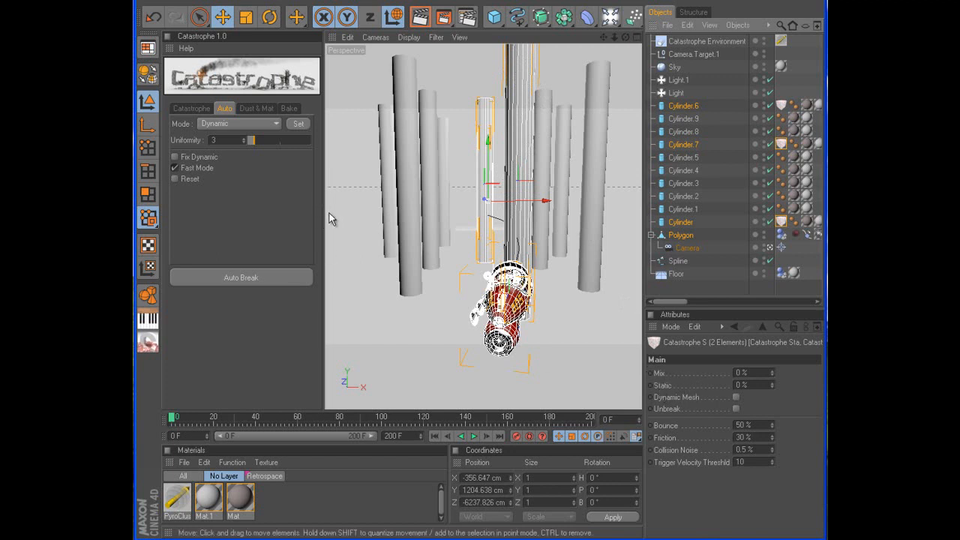
{"action": "left_click", "coordinate": [257, 282]}
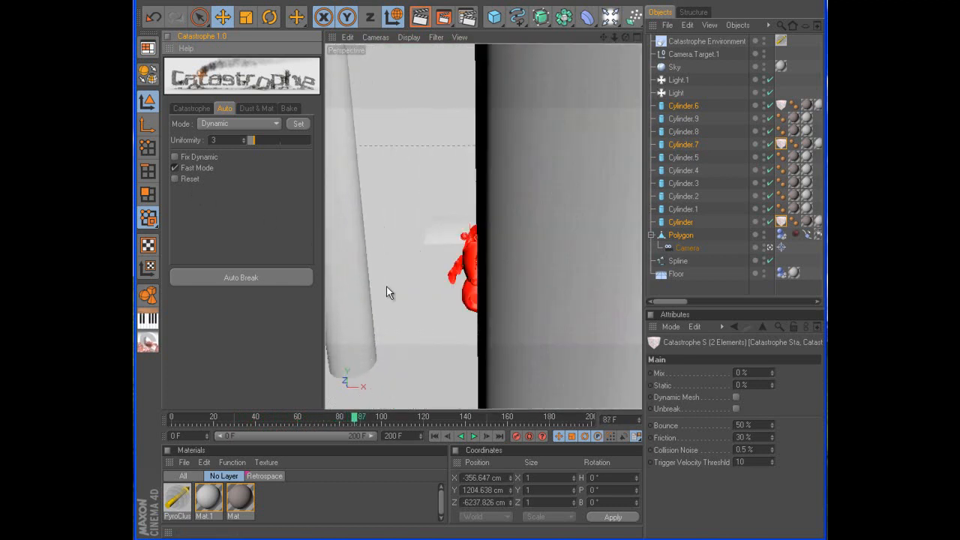
- Play back the cylinder break from the start through the scene camera and pause around frame 65
{"action": "left_click", "coordinate": [433, 432]}
{"action": "left_click", "coordinate": [473, 437]}
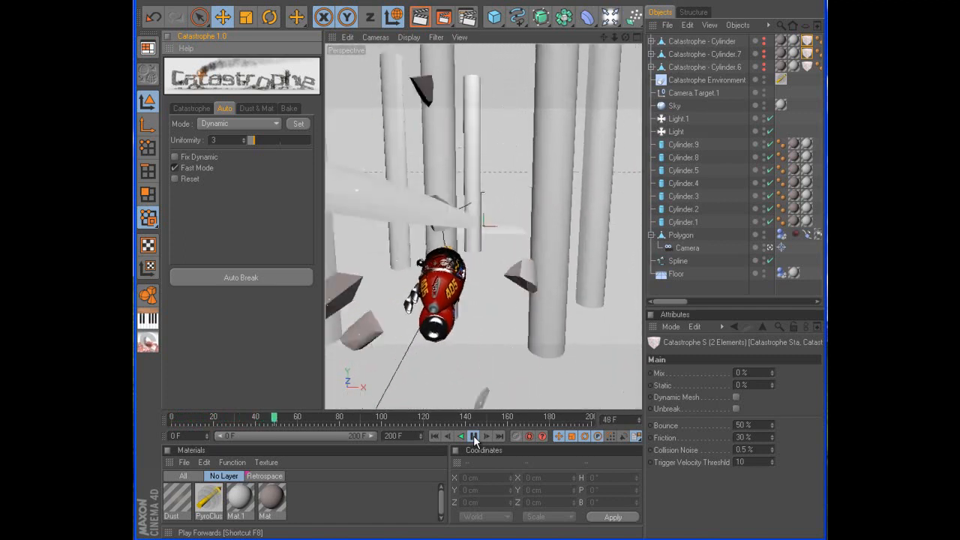
{"action": "left_click", "coordinate": [474, 437]}
- Switch the view to the Editor Camera, play back the cylinder break from outside and return to the start
{"action": "left_click", "coordinate": [375, 36]}
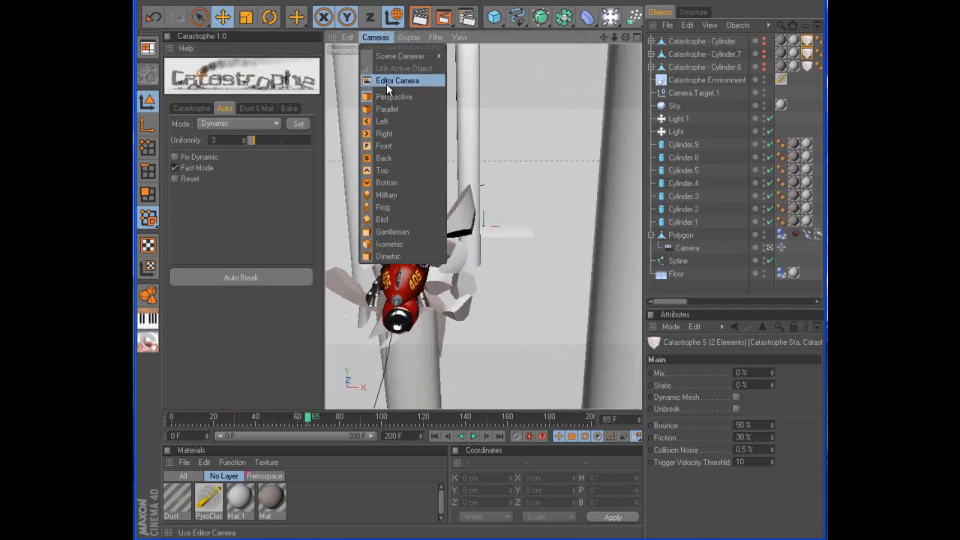
{"action": "left_click", "coordinate": [395, 80]}
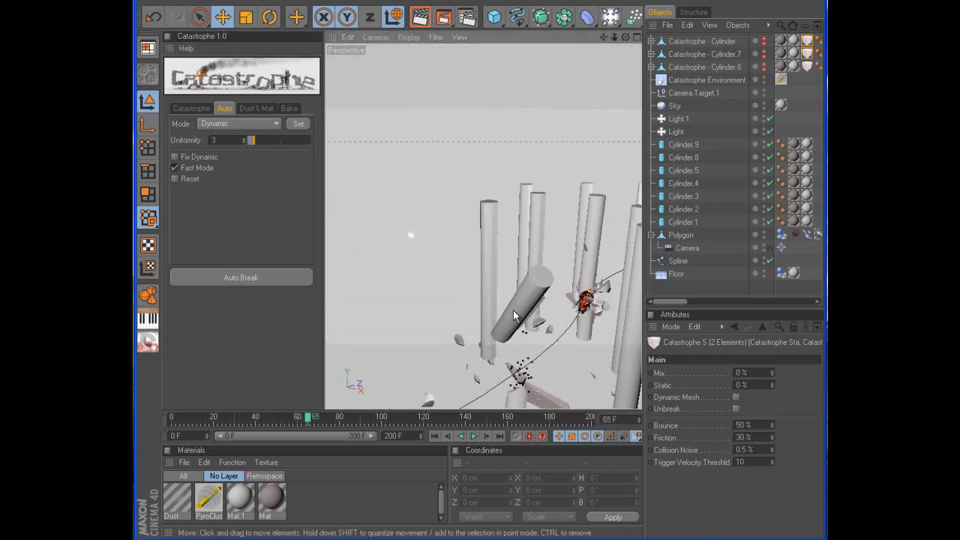
{"action": "left_click", "coordinate": [434, 436]}
{"action": "left_click", "coordinate": [473, 436]}
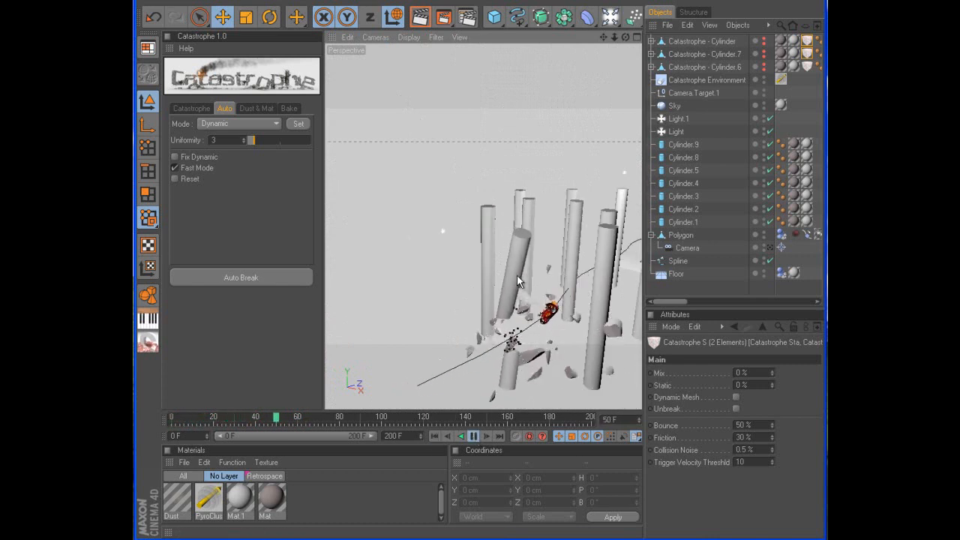
{"action": "scroll", "coordinate": [557, 250], "scroll_direction": "down", "scroll_amount": 4}
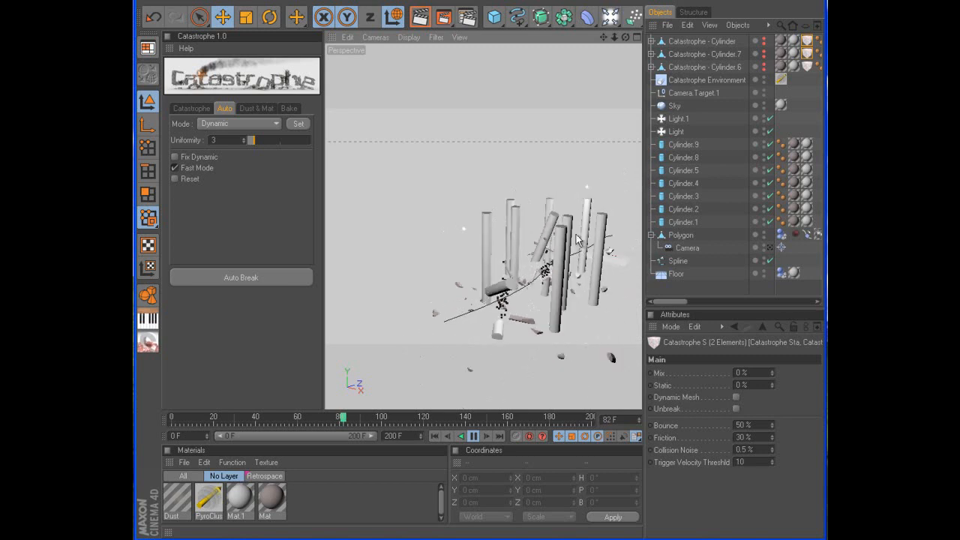
{"action": "scroll", "coordinate": [559, 247], "scroll_direction": "up", "scroll_amount": 3}
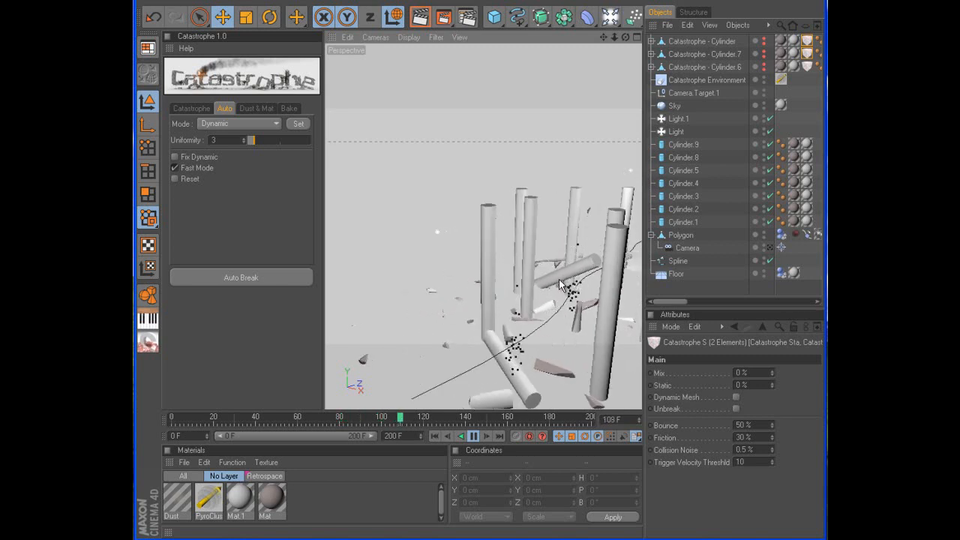
{"action": "left_click", "coordinate": [474, 436]}
{"action": "left_click", "coordinate": [436, 437]}
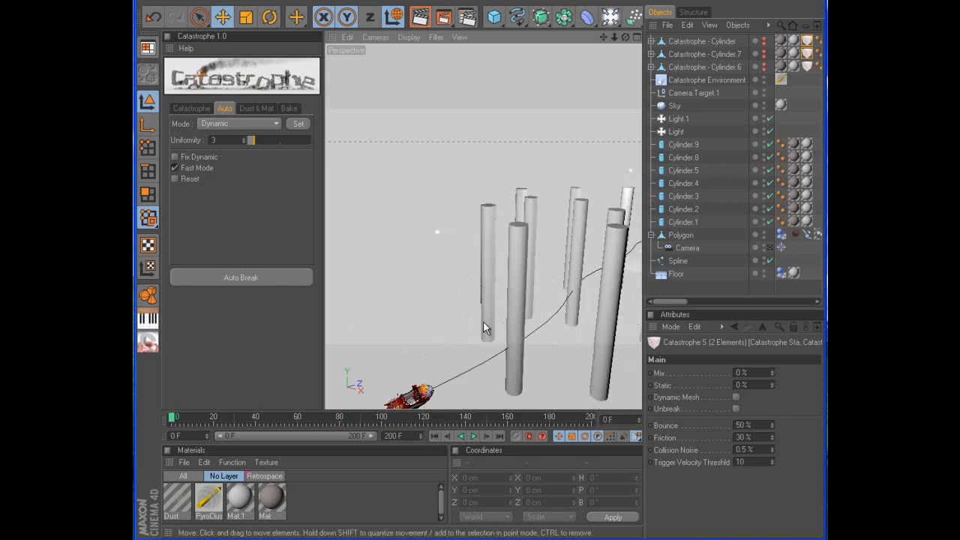
- Set Static to 10% and Mix to 30% in the Catastrophe Static tags of the three broken cylinders
{"action": "double_click", "coordinate": [805, 67]}
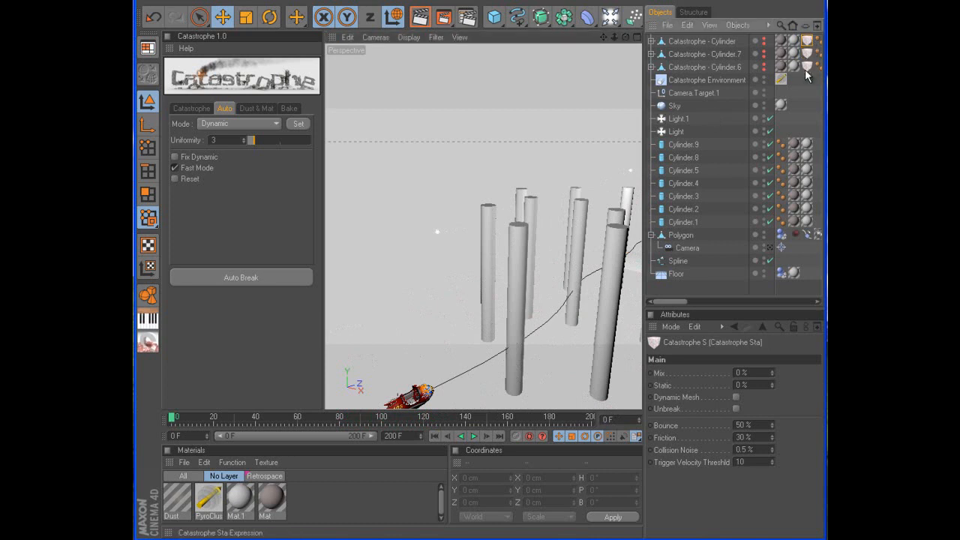
{"action": "double_click", "coordinate": [736, 385]}
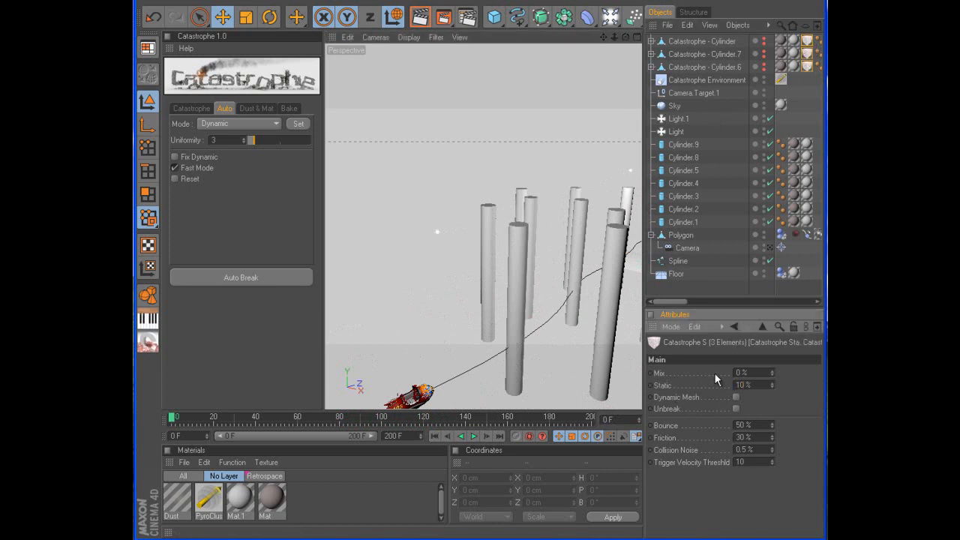
{"action": "left_click", "coordinate": [741, 373]}
{"action": "type", "text": "30"}
{"action": "key", "text": "Return"}
- Rerun Auto Break on the three broken cylinders together with the Polygon character
{"action": "left_click", "coordinate": [692, 44]}
{"action": "left_click", "coordinate": [694, 56], "text": "shift"}
{"action": "left_click", "coordinate": [695, 68], "text": "shift"}
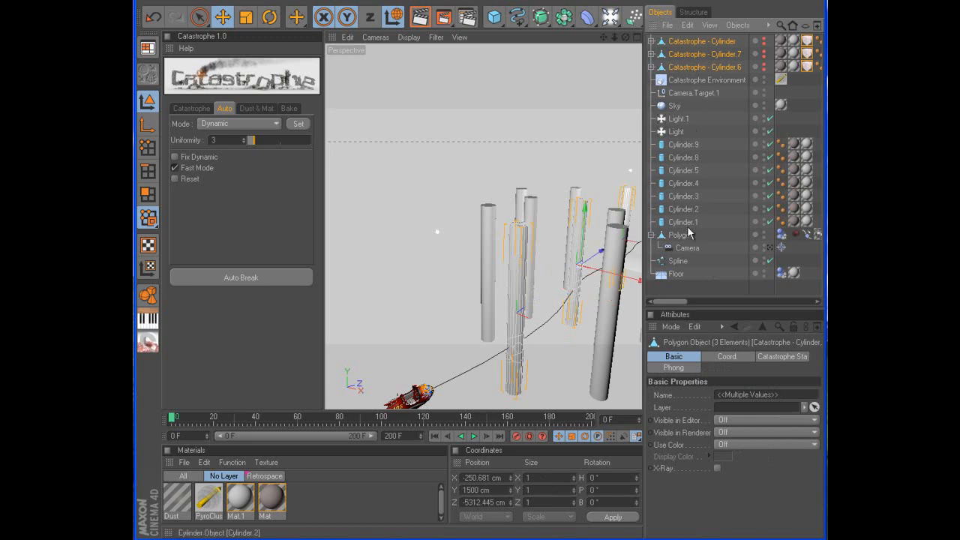
{"action": "left_click", "coordinate": [683, 237], "text": "ctrl"}
{"action": "scroll", "coordinate": [533, 279], "scroll_direction": "down", "scroll_amount": 3}
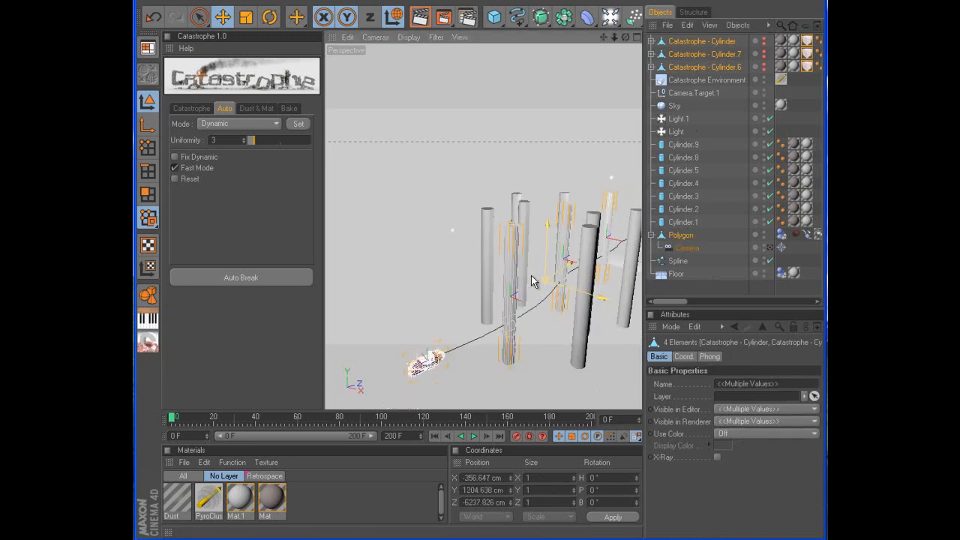
{"action": "left_click", "coordinate": [247, 278]}
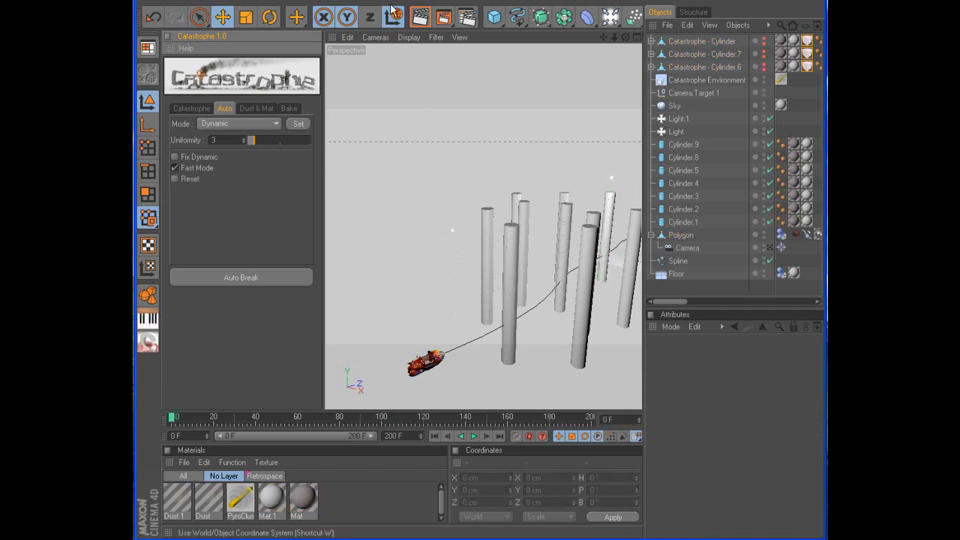
- Play back the rerun cylinder break through the scene camera and return to the start frame
{"action": "left_click", "coordinate": [471, 434]}
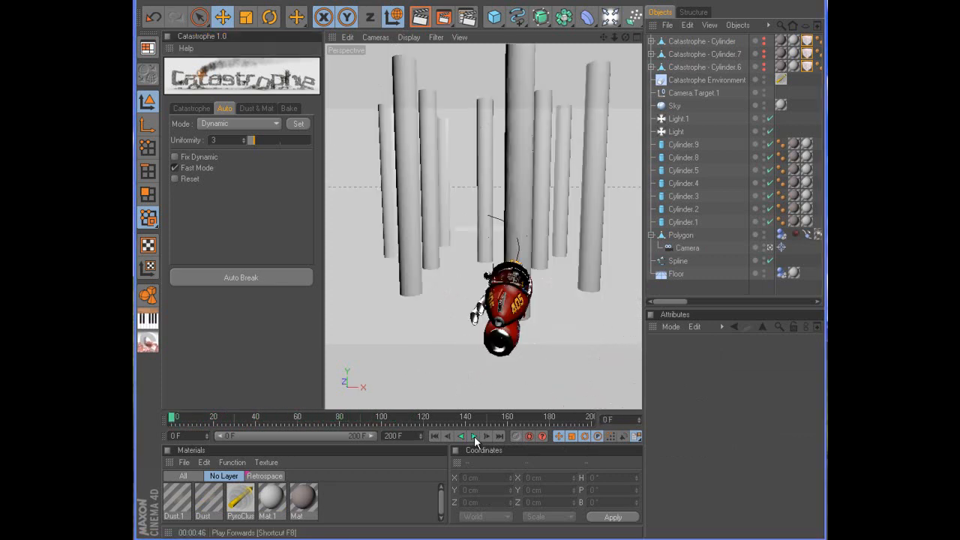
{"action": "left_click", "coordinate": [474, 437]}
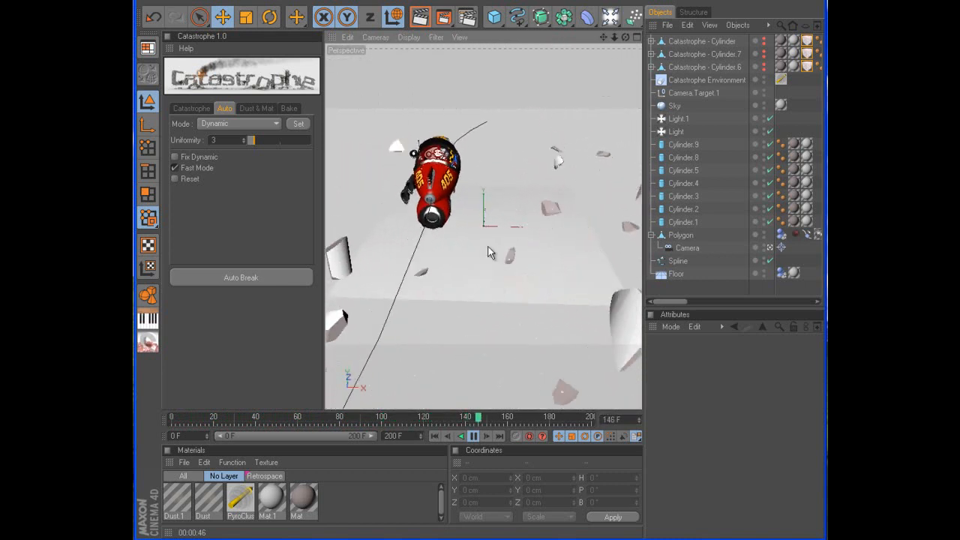
{"action": "left_click", "coordinate": [474, 437]}
{"action": "left_click", "coordinate": [436, 436]}
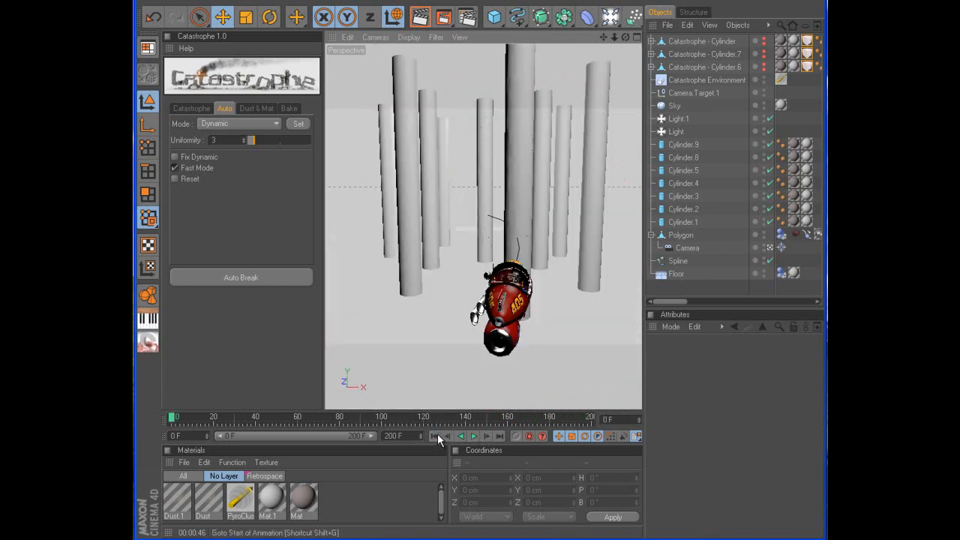